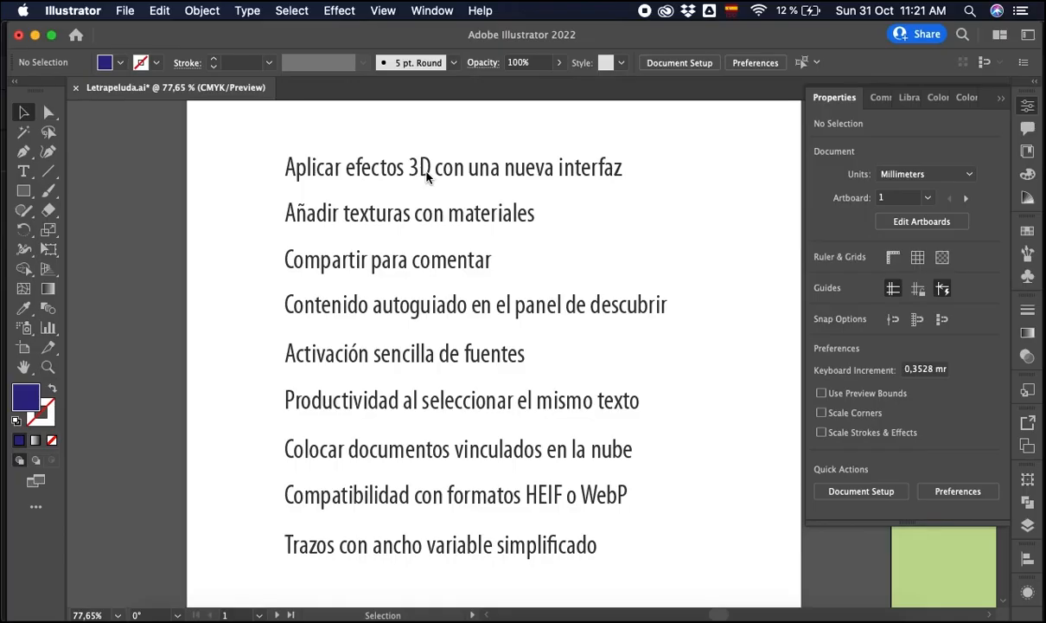
- Change the fill of the text line "Aplicar efectos 3D con una nueva interfaz" to red
{"action": "left_click", "coordinate": [427, 173]}
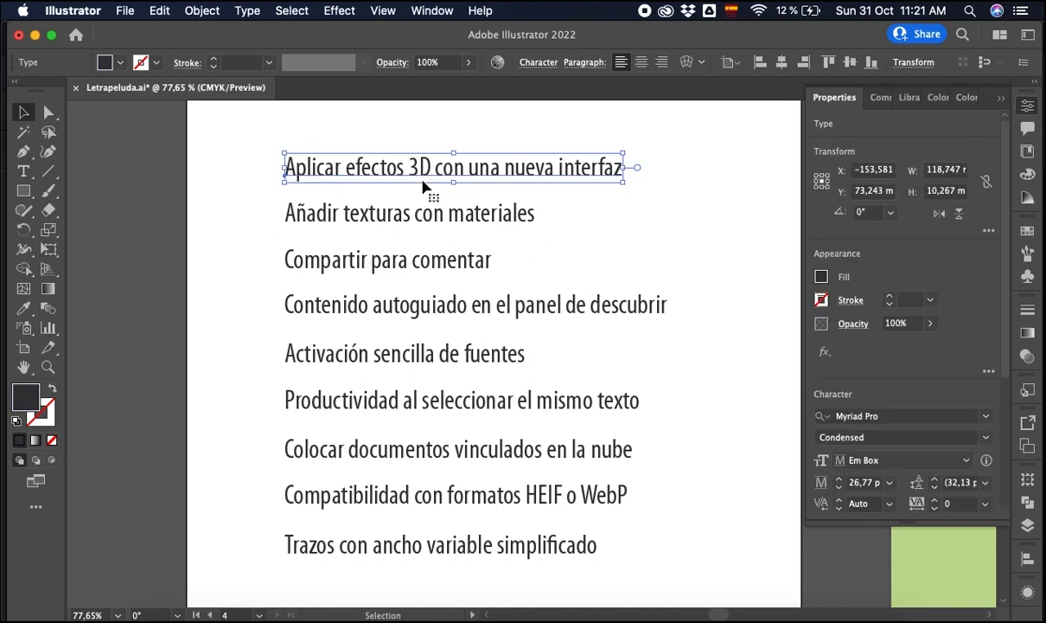
{"action": "left_click", "coordinate": [821, 278]}
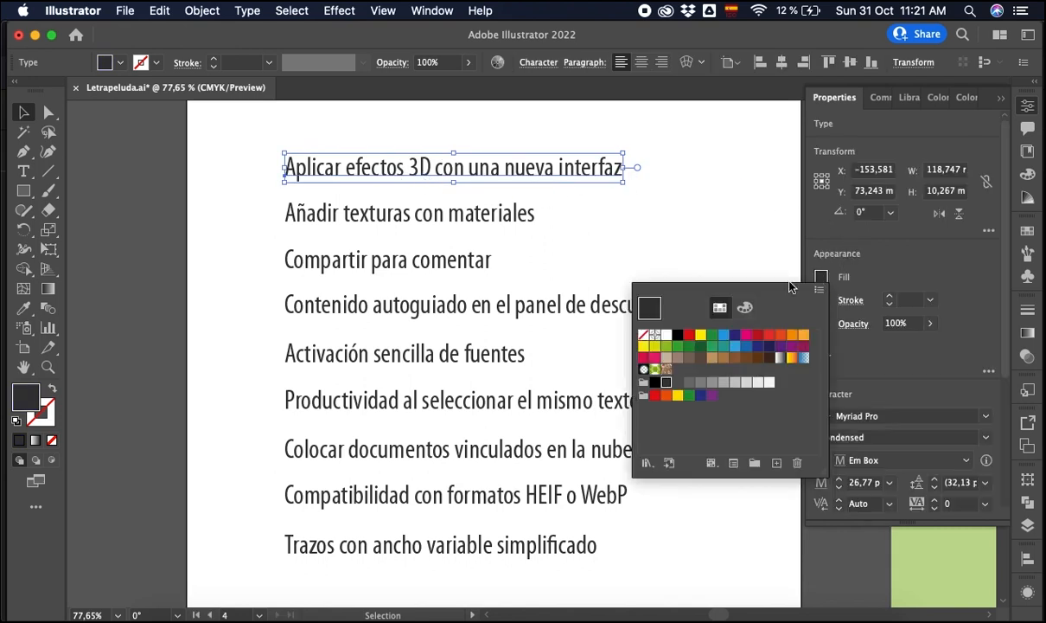
{"action": "left_click", "coordinate": [757, 342]}
{"action": "left_click", "coordinate": [675, 216]}
- Open 3D and Materials, place it beside the tools clear of the artwork, and show its Object settings
{"action": "left_click", "coordinate": [432, 11]}
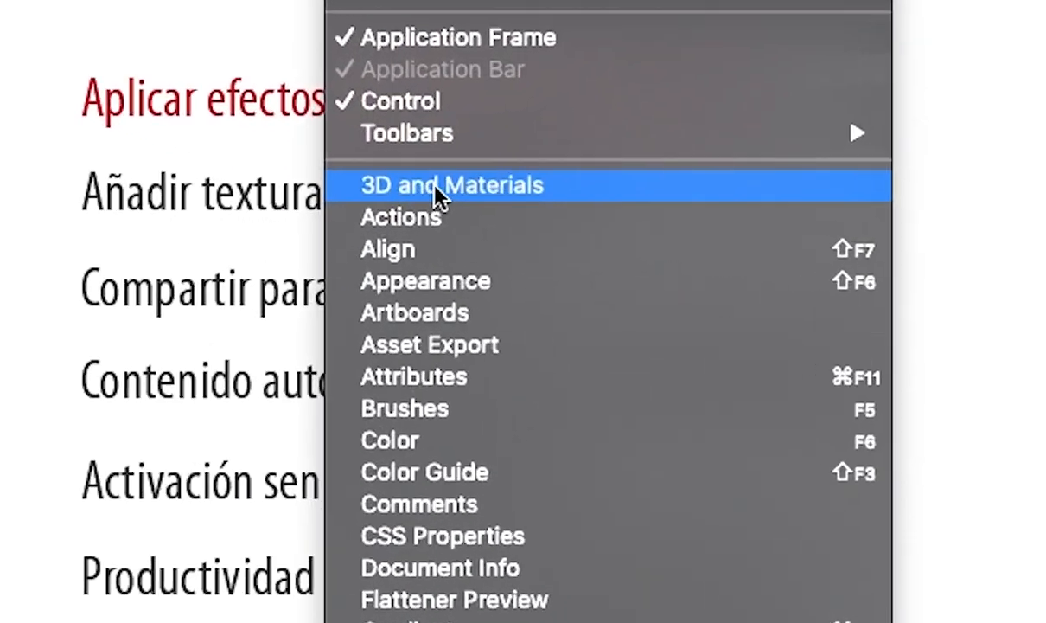
{"action": "left_click", "coordinate": [425, 210]}
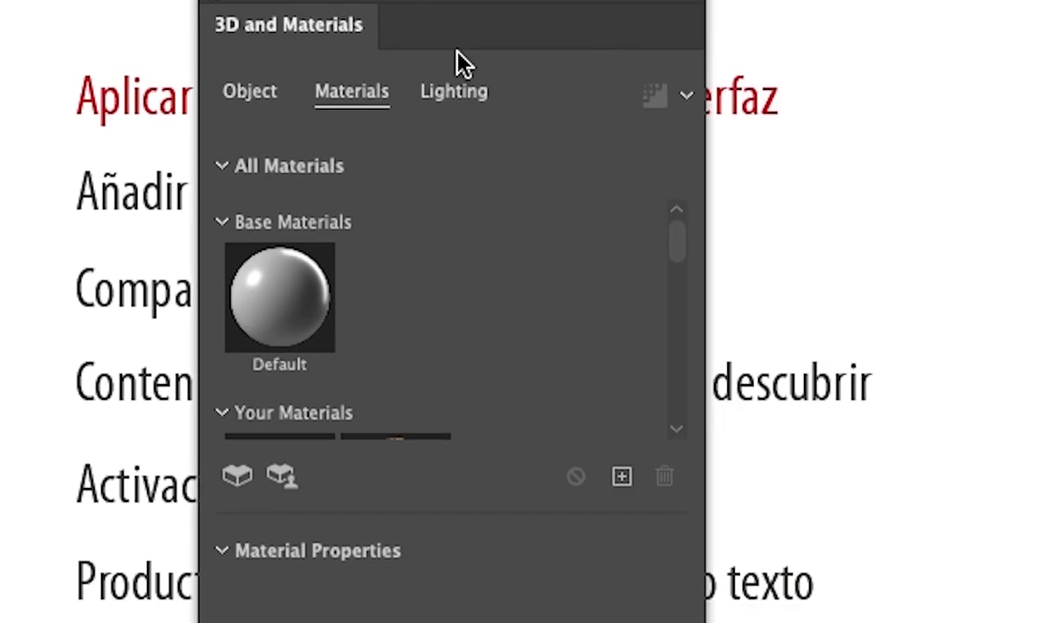
{"action": "left_click_drag", "start_coordinate": [472, 4], "coordinate": [201, 116]}
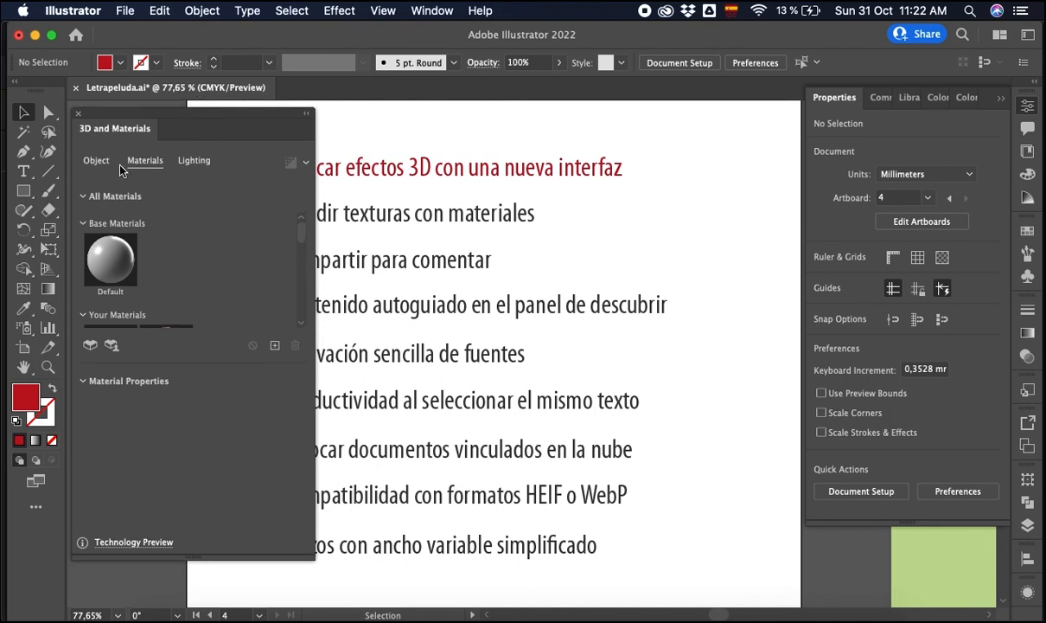
{"action": "left_click", "coordinate": [98, 160]}
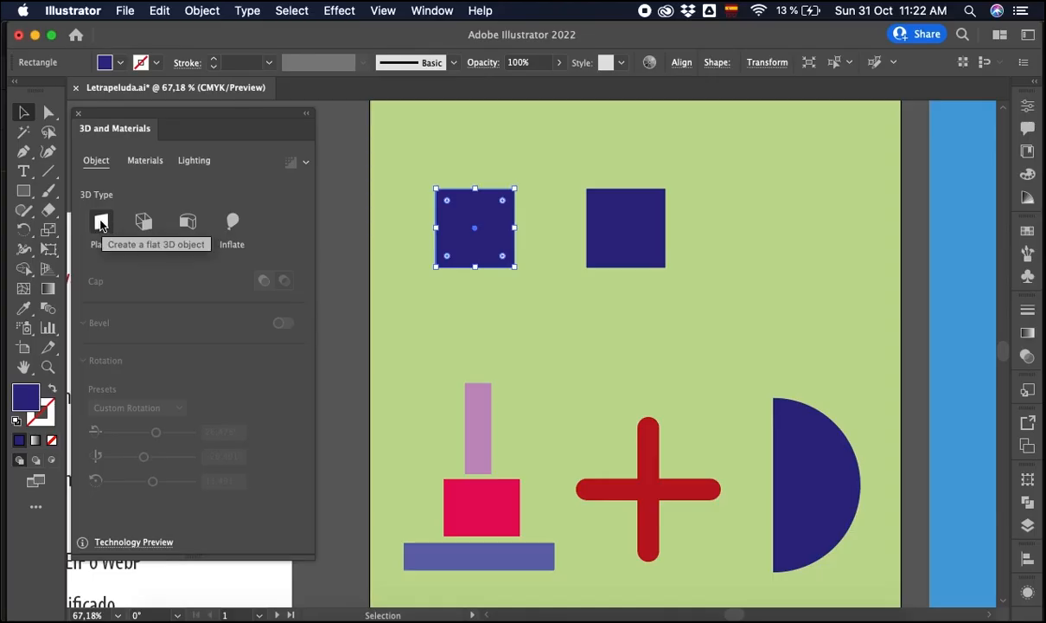
- Apply the Plane 3D type to the first of the two blue squares
{"action": "left_click", "coordinate": [103, 223]}
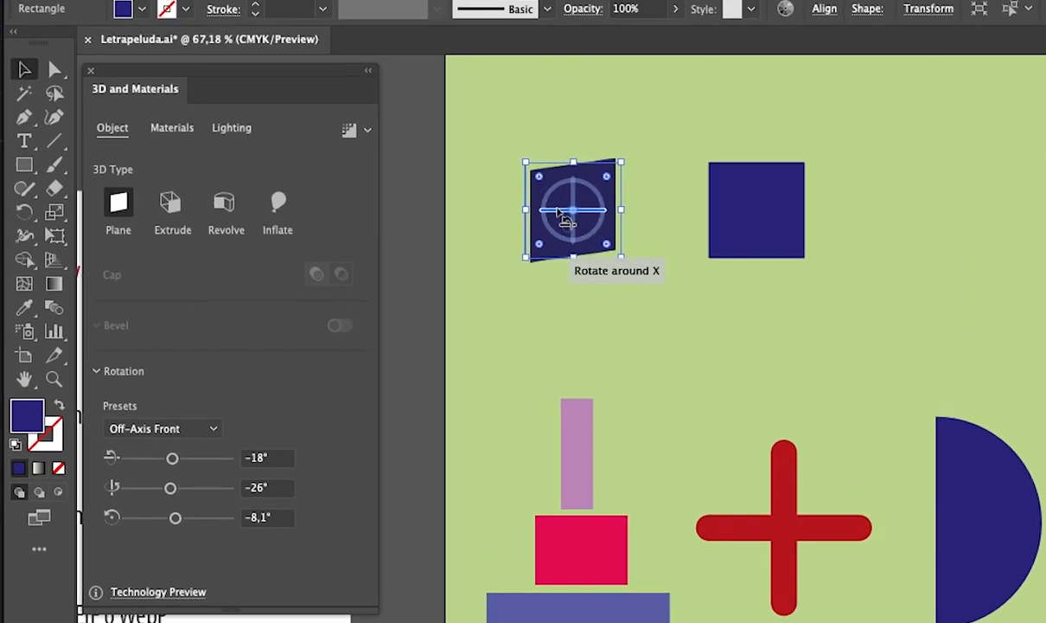
{"action": "scroll", "coordinate": [760, 154], "scroll_direction": "up", "scroll_amount": 5}
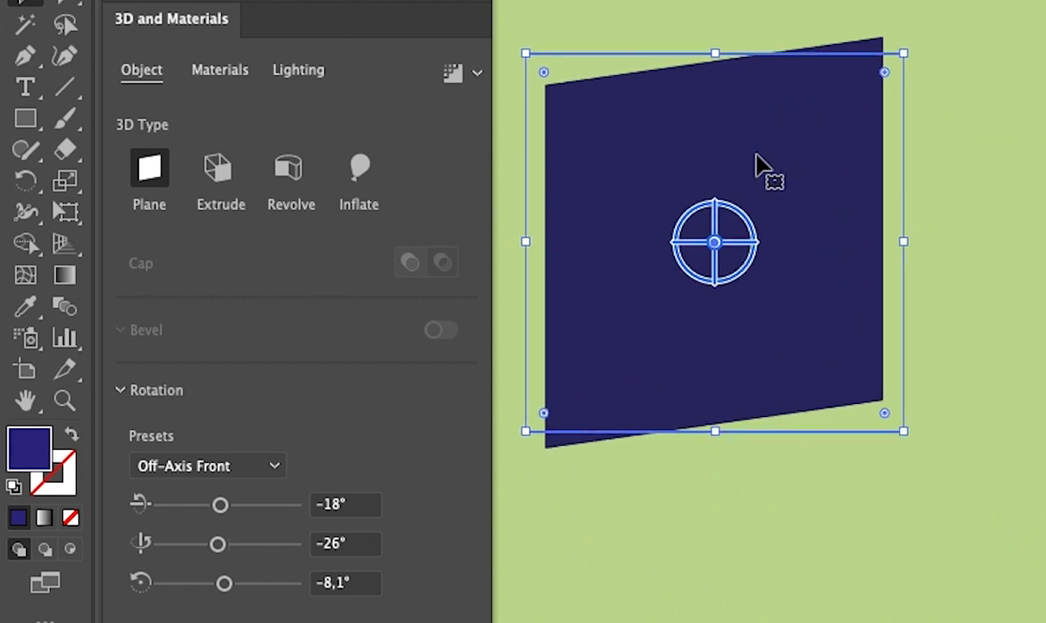
{"action": "scroll", "coordinate": [758, 158], "scroll_direction": "left", "scroll_amount": 3}
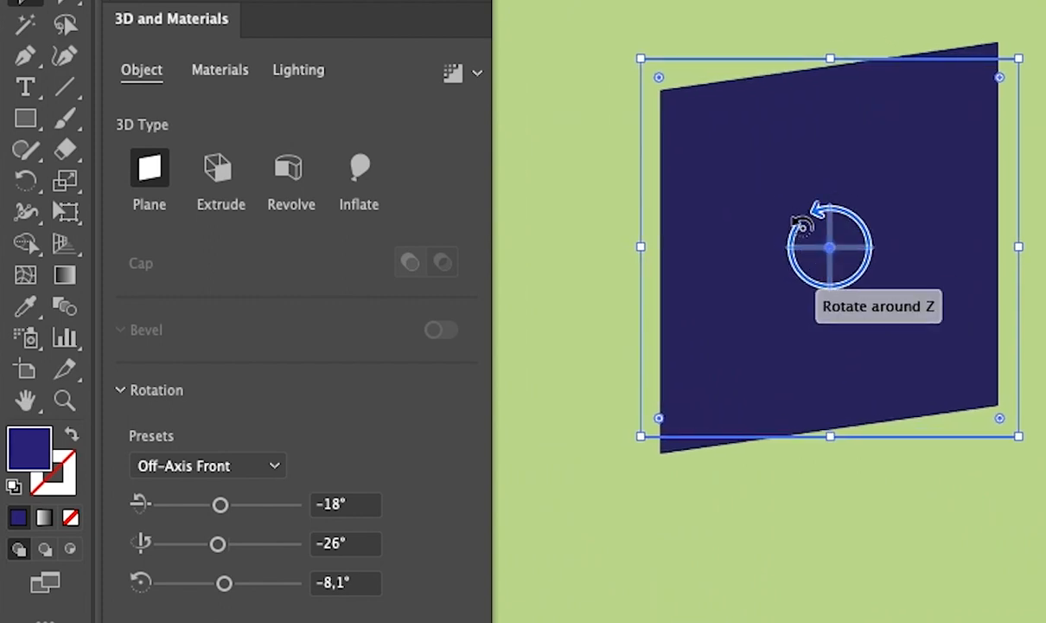
- Try rotating the plane freely in 3D and restore the Off-Axis Front rotation preset
{"action": "left_click_drag", "start_coordinate": [800, 226], "coordinate": [852, 238]}
{"action": "left_click_drag", "start_coordinate": [282, 509], "coordinate": [281, 508]}
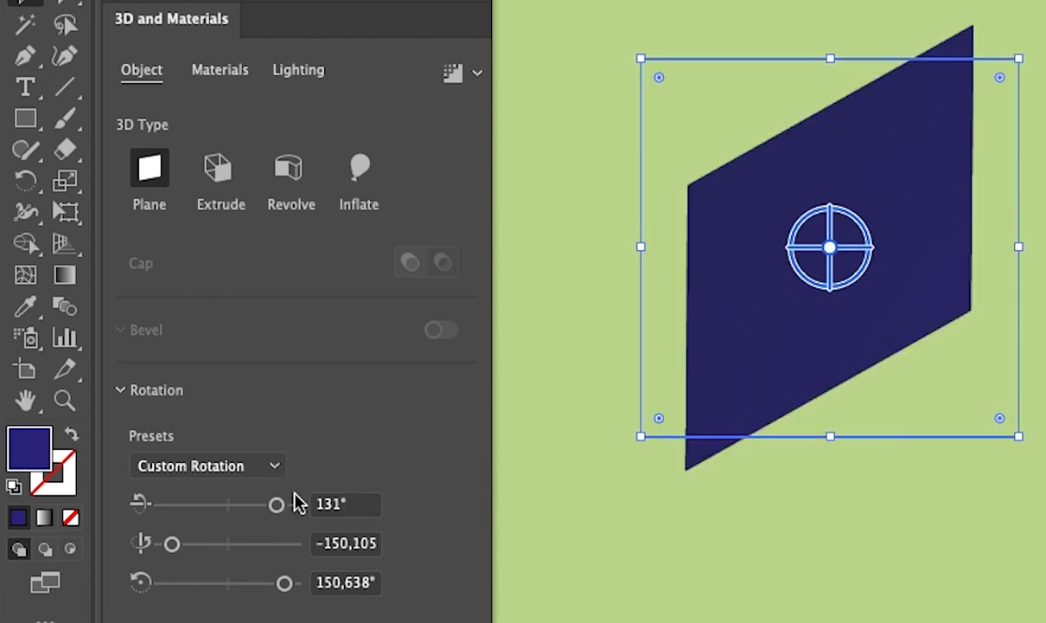
{"action": "left_click", "coordinate": [274, 471]}
{"action": "left_click", "coordinate": [273, 174]}
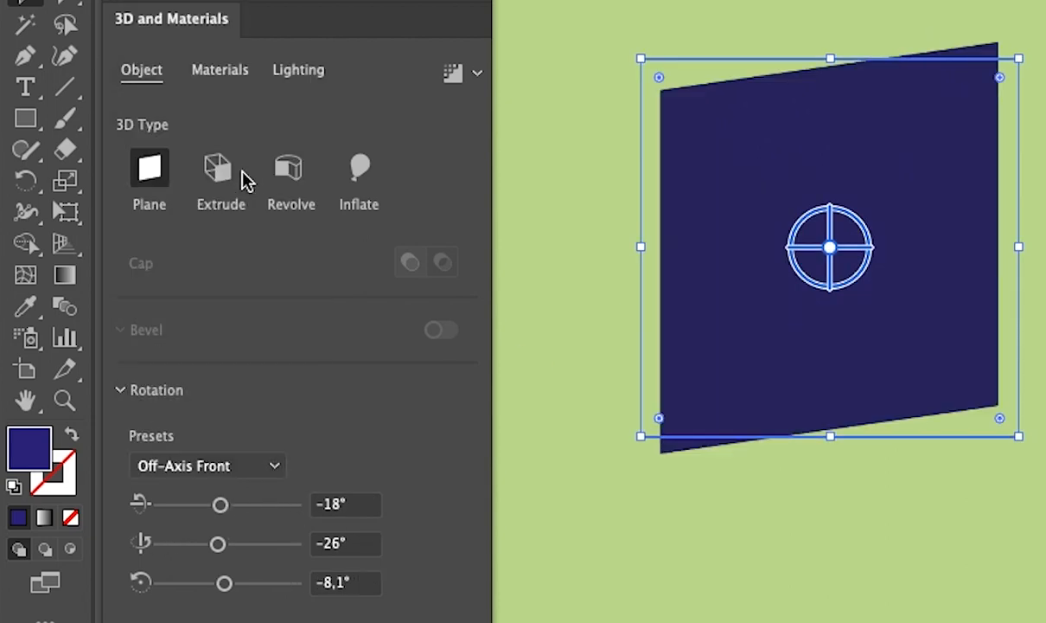
- Apply the Off-Axis Top rotation preset to the plane, fine-tune its three rotation angles and deselect it
{"action": "left_click", "coordinate": [255, 472]}
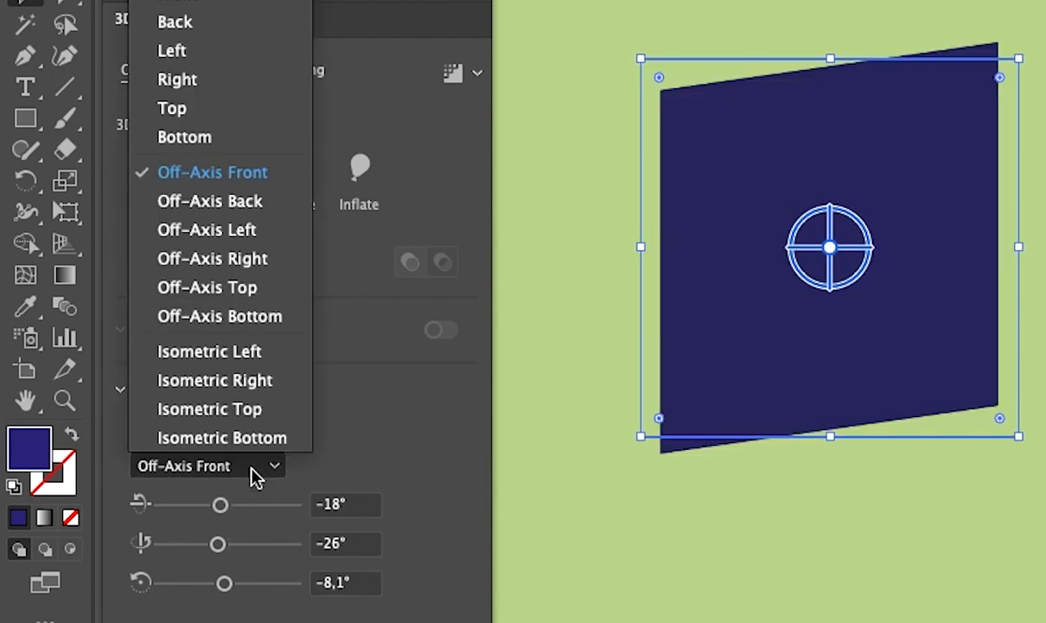
{"action": "left_click", "coordinate": [223, 283]}
{"action": "left_click_drag", "start_coordinate": [187, 504], "coordinate": [211, 504]}
{"action": "mouse_move", "coordinate": [220, 543]}
{"action": "left_mouse_down"}
{"action": "mouse_move", "coordinate": [245, 541]}
{"action": "mouse_move", "coordinate": [220, 546]}
{"action": "left_mouse_up"}
{"action": "left_click_drag", "start_coordinate": [225, 584], "coordinate": [226, 589]}
{"action": "left_click", "coordinate": [741, 290]}
- Extrude the second blue square into a 3D box with a depth of 168 pt
{"action": "scroll", "coordinate": [741, 290], "scroll_direction": "down", "scroll_amount": 3}
{"action": "scroll", "coordinate": [737, 285], "scroll_direction": "right", "scroll_amount": 4}
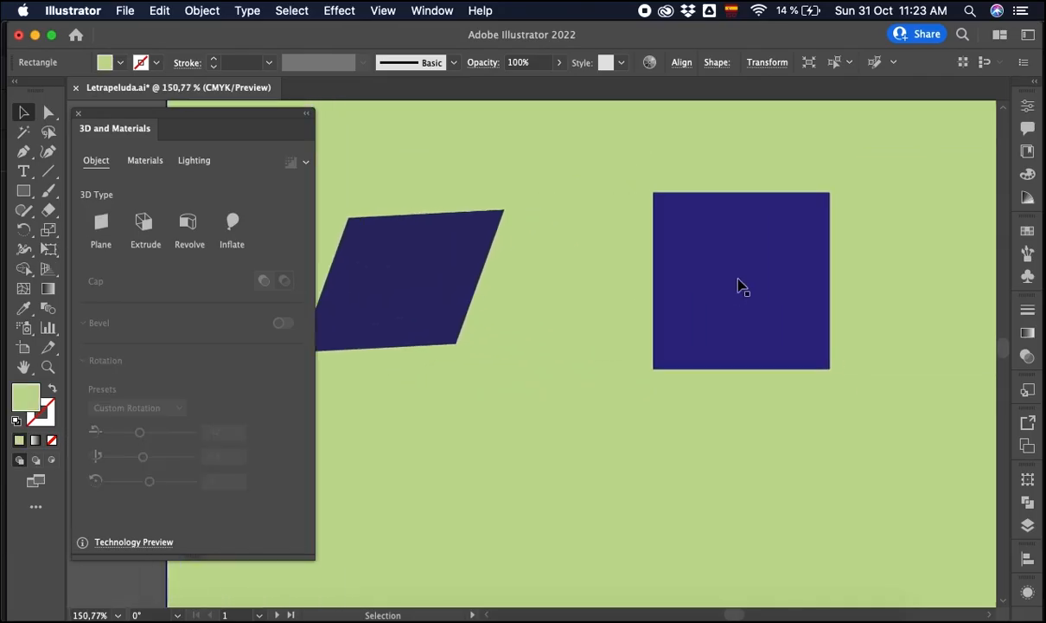
{"action": "left_click", "coordinate": [740, 286]}
{"action": "left_click", "coordinate": [145, 223]}
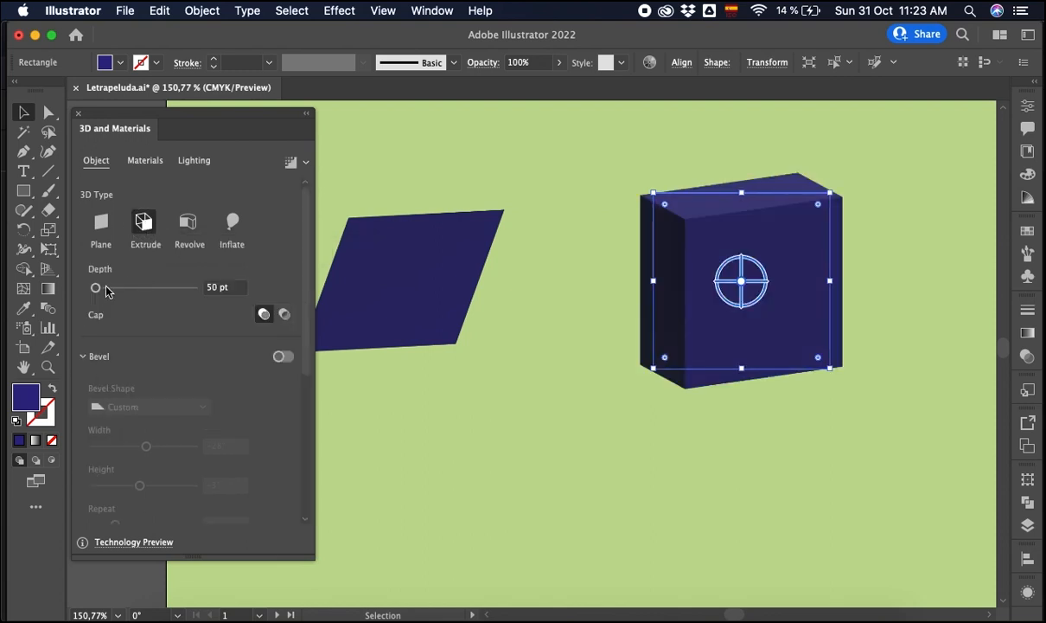
{"action": "mouse_move", "coordinate": [98, 292]}
{"action": "left_mouse_down"}
{"action": "mouse_move", "coordinate": [114, 290]}
{"action": "mouse_move", "coordinate": [102, 288]}
{"action": "left_mouse_up"}
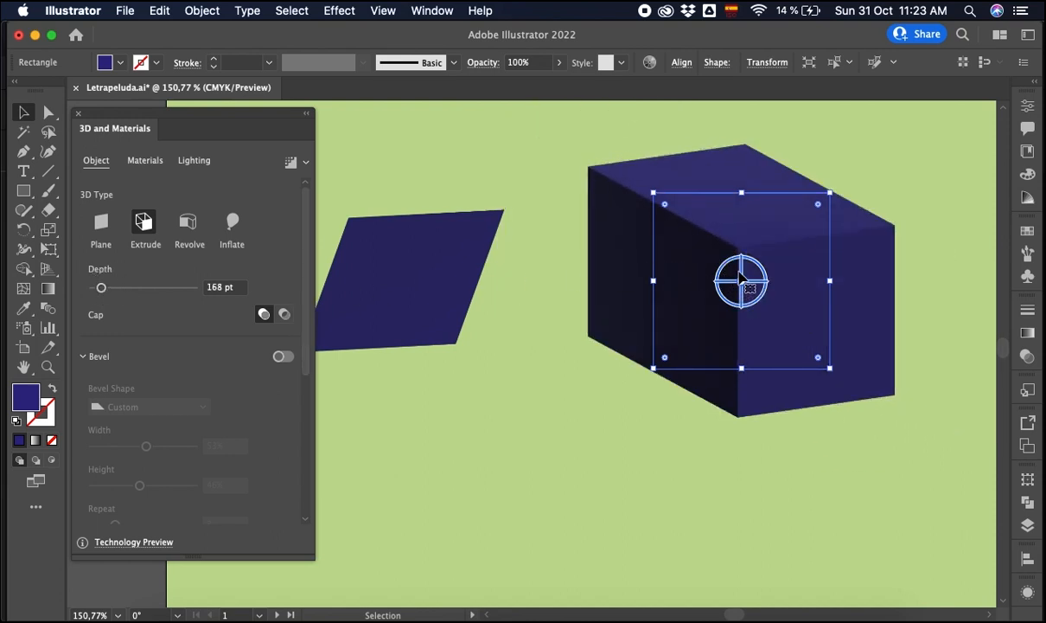
- Rotate the extruded box in 3D and try the hollow cap before restoring the solid cap
{"action": "left_click_drag", "start_coordinate": [744, 281], "coordinate": [726, 275]}
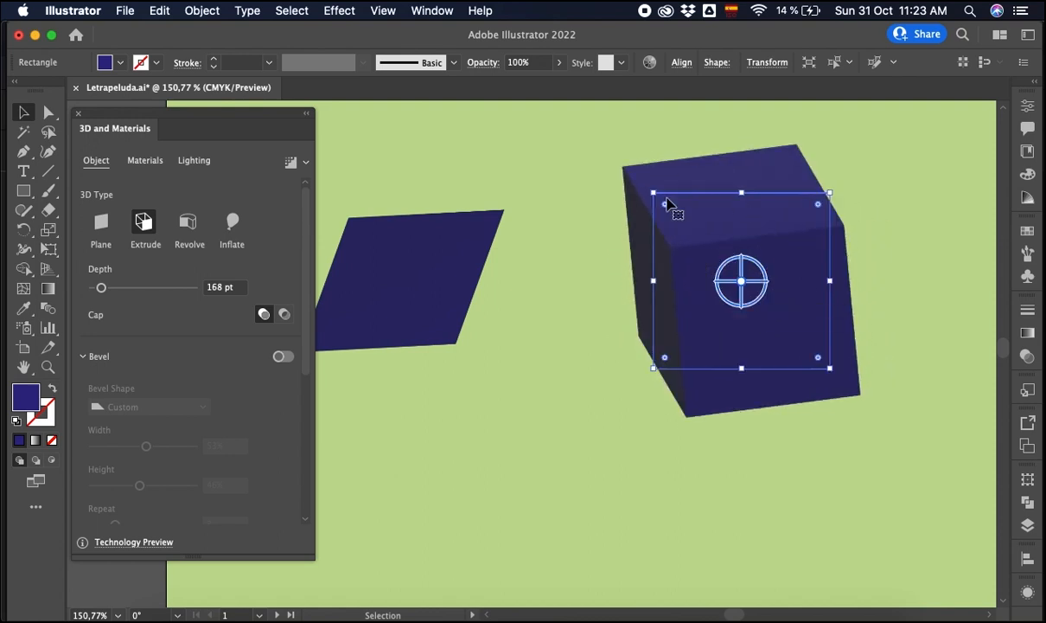
{"action": "left_click", "coordinate": [284, 314]}
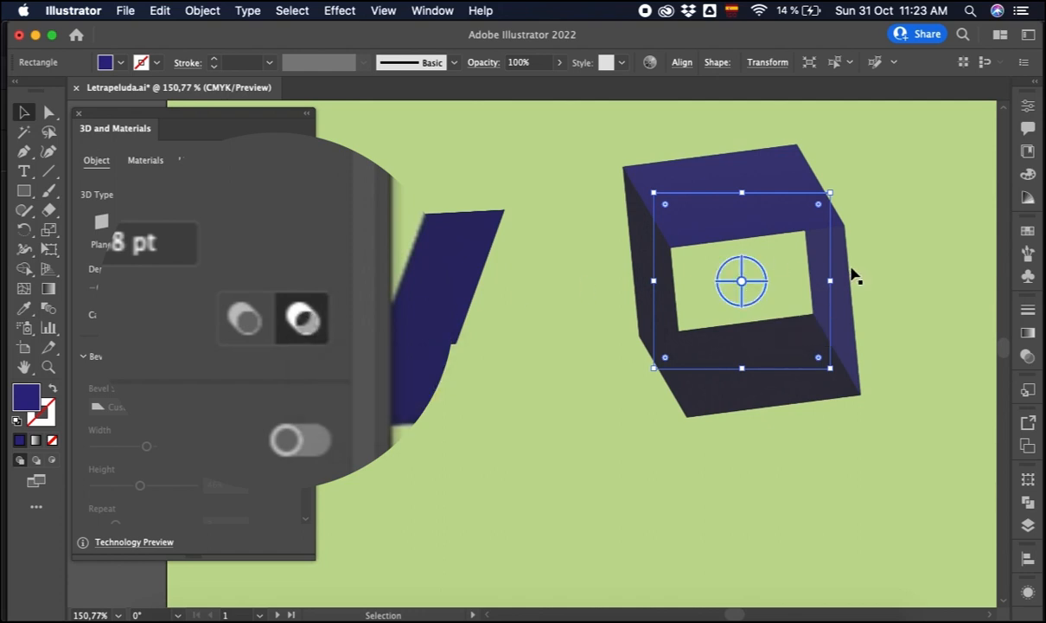
{"action": "left_click", "coordinate": [247, 322]}
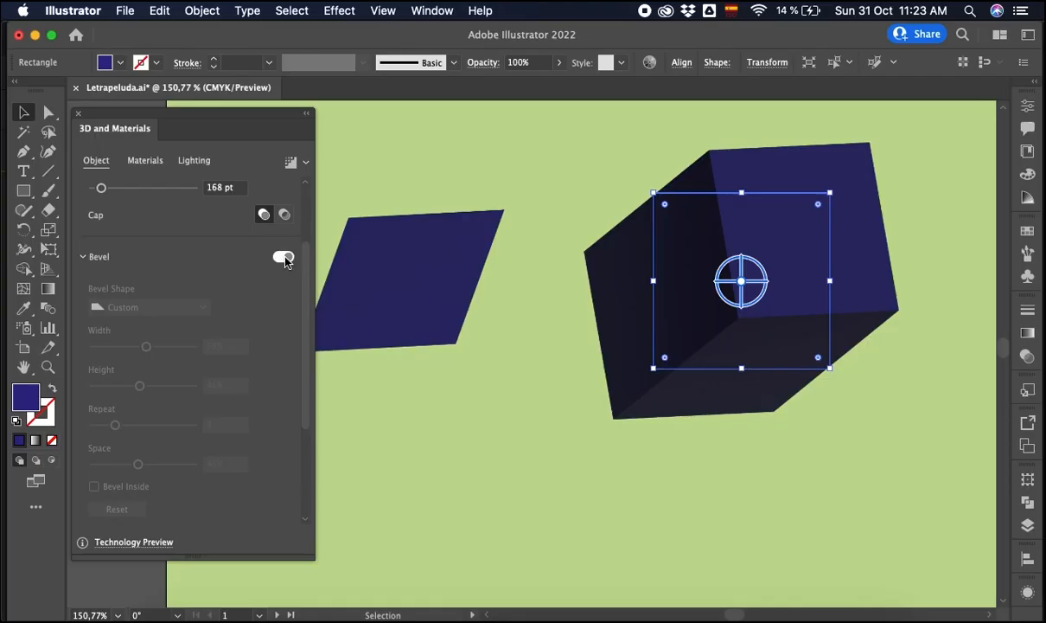
- Turn on the bevel for the extruded box
{"action": "left_click", "coordinate": [285, 258]}
{"action": "scroll", "coordinate": [301, 266], "scroll_direction": "down", "scroll_amount": 2}
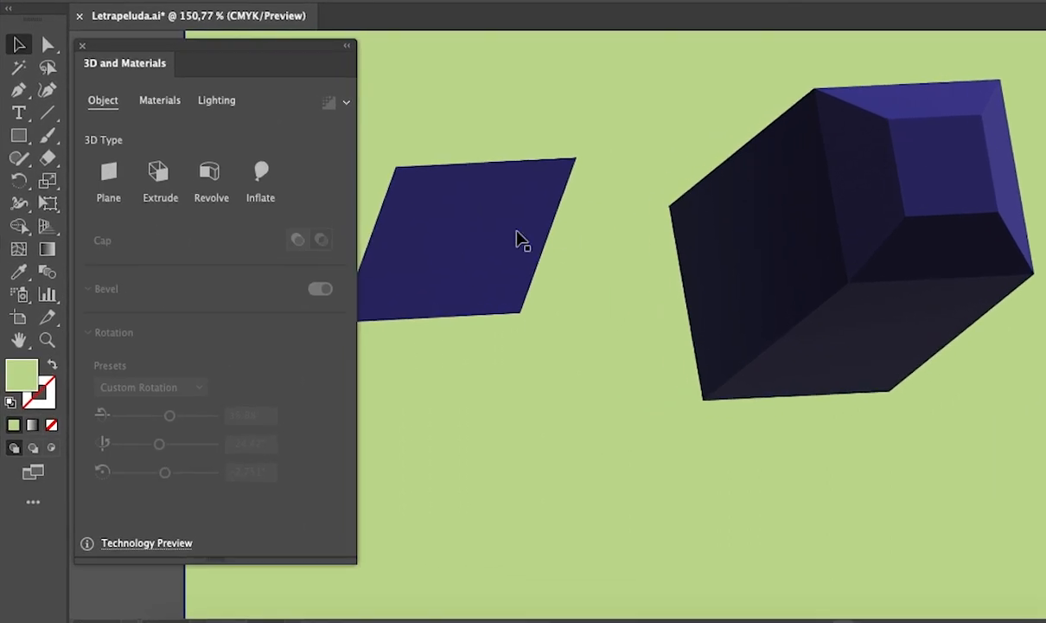
{"action": "left_click", "coordinate": [829, 193]}
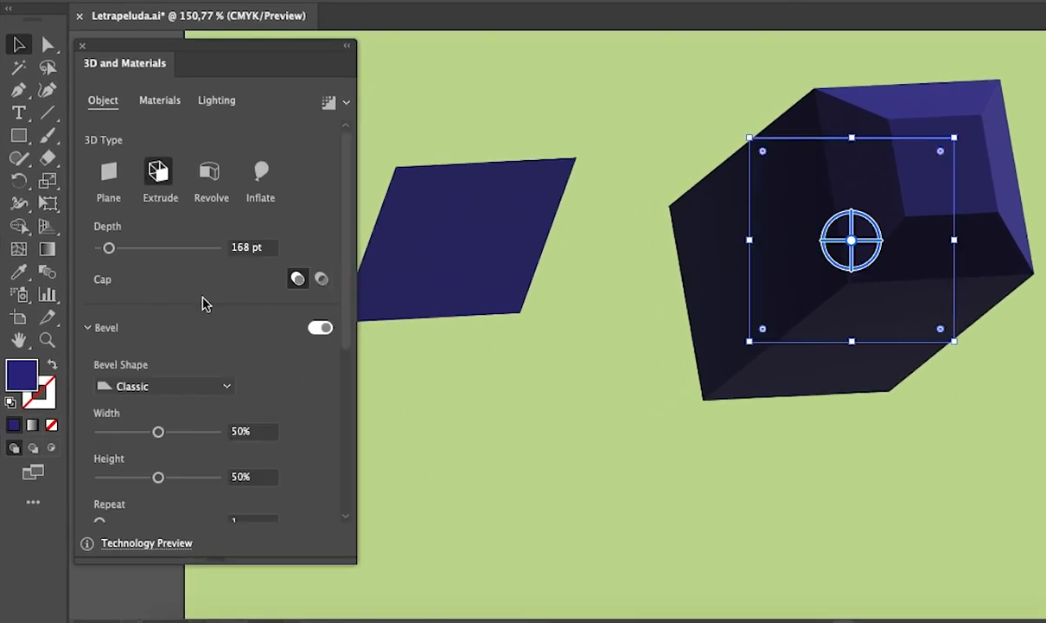
- Try the Round and Convex bevel shapes on the extruded box and settle on Step
{"action": "left_click", "coordinate": [172, 381]}
{"action": "left_click", "coordinate": [173, 428]}
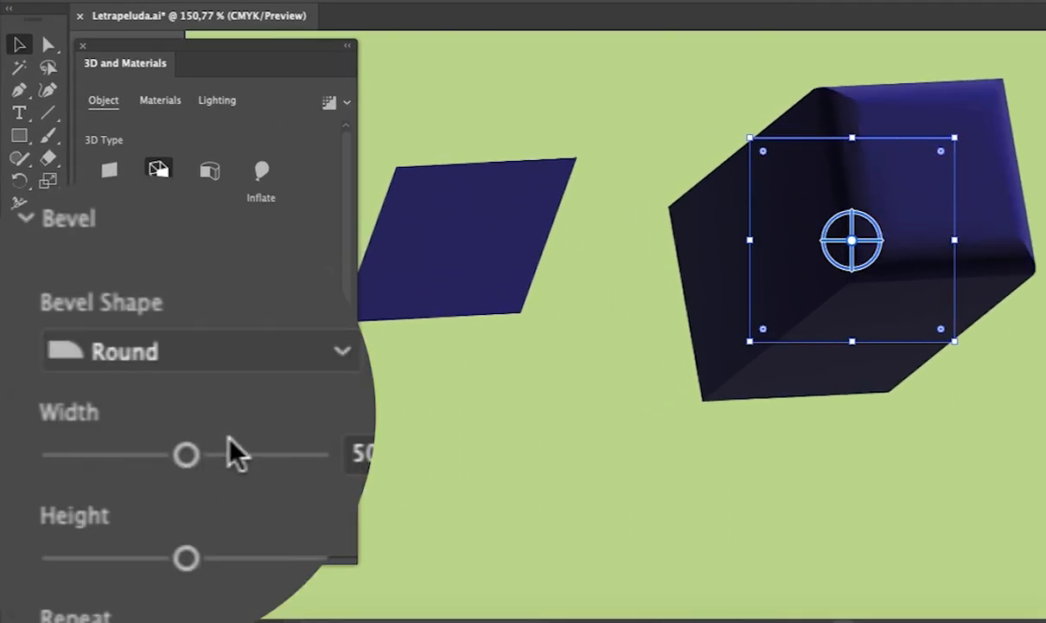
{"action": "left_click", "coordinate": [216, 351]}
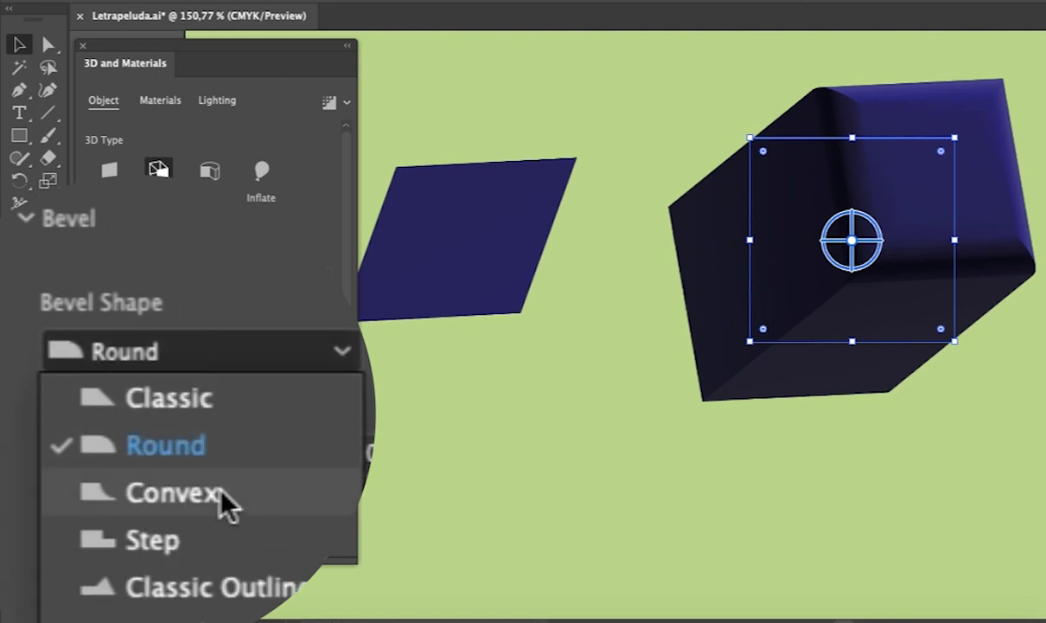
{"action": "left_click", "coordinate": [229, 464]}
{"action": "left_click", "coordinate": [226, 353]}
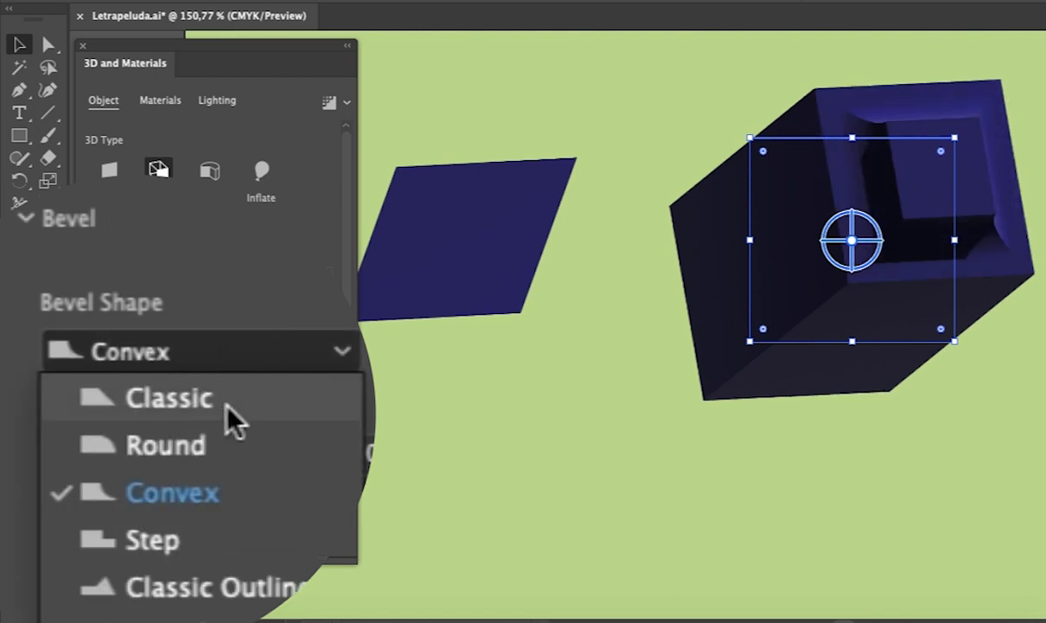
{"action": "left_click", "coordinate": [214, 542]}
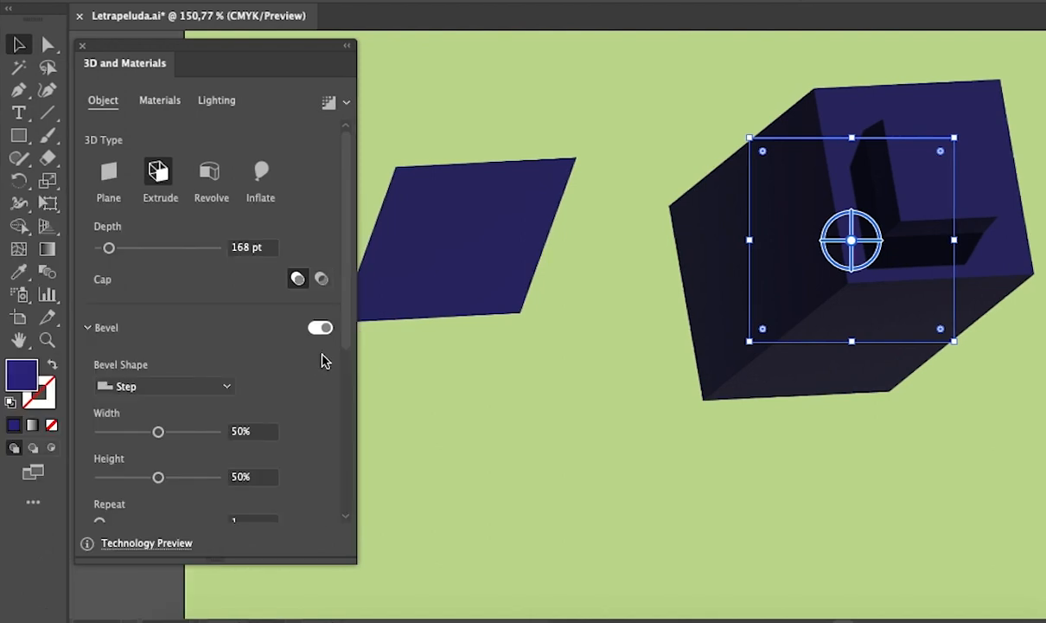
- Set the bevel repeat to 3, and rotate and reposition the box so its stepped end faces upward
{"action": "left_click_drag", "start_coordinate": [350, 320], "coordinate": [350, 389]}
{"action": "left_click_drag", "start_coordinate": [101, 406], "coordinate": [128, 409]}
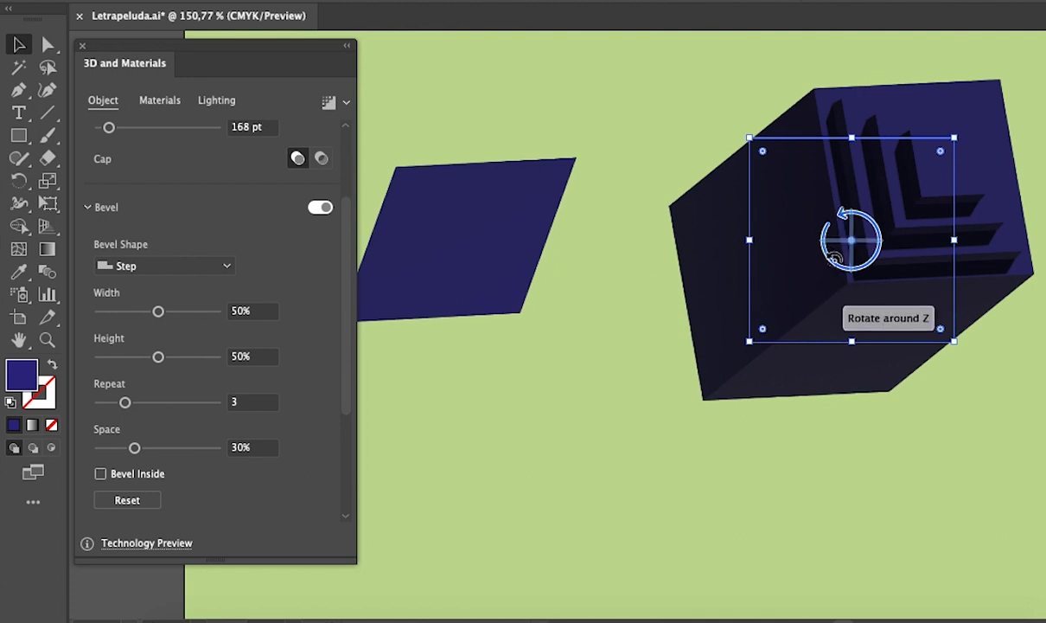
{"action": "left_click_drag", "start_coordinate": [850, 248], "coordinate": [854, 197]}
{"action": "left_click_drag", "start_coordinate": [963, 201], "coordinate": [913, 273]}
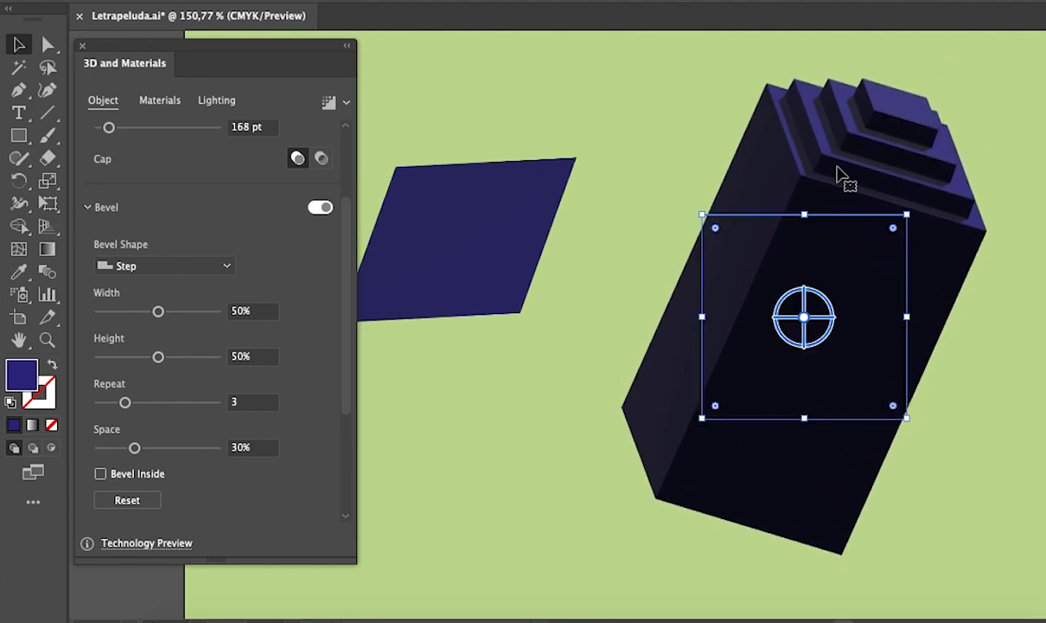
- Reduce the box's extrusion depth to 52 pt
{"action": "left_click_drag", "start_coordinate": [350, 218], "coordinate": [349, 150]}
{"action": "left_click_drag", "start_coordinate": [118, 237], "coordinate": [104, 236]}
{"action": "left_click_drag", "start_coordinate": [345, 234], "coordinate": [351, 341]}
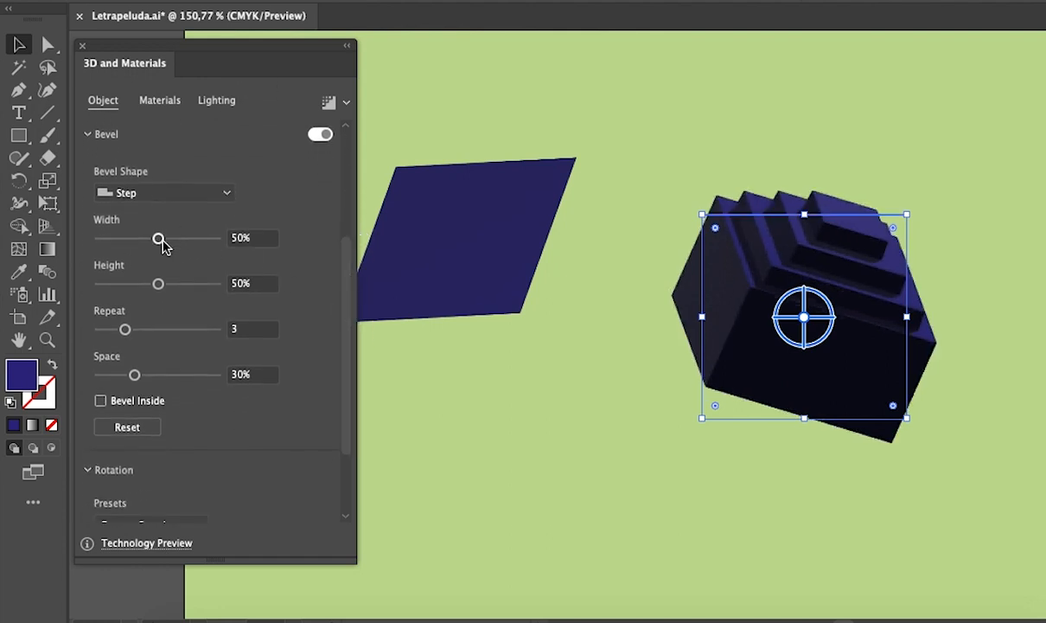
- Set the step bevel's width to 38%, height to 35% and space to 11%
{"action": "left_click_drag", "start_coordinate": [160, 241], "coordinate": [143, 240]}
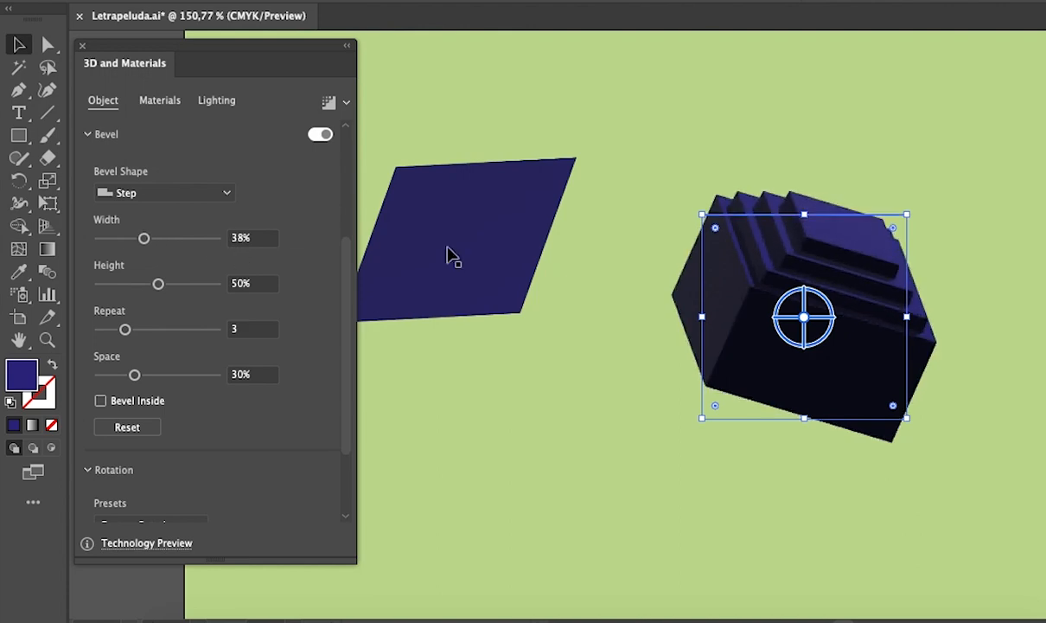
{"action": "left_click_drag", "start_coordinate": [165, 284], "coordinate": [129, 318]}
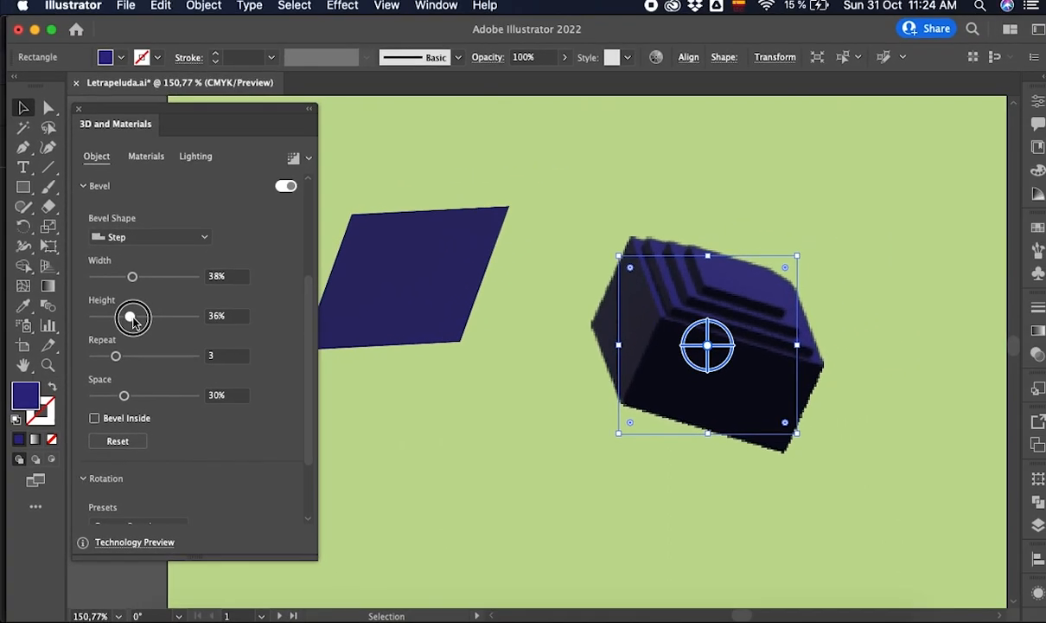
{"action": "left_click_drag", "start_coordinate": [124, 396], "coordinate": [107, 404]}
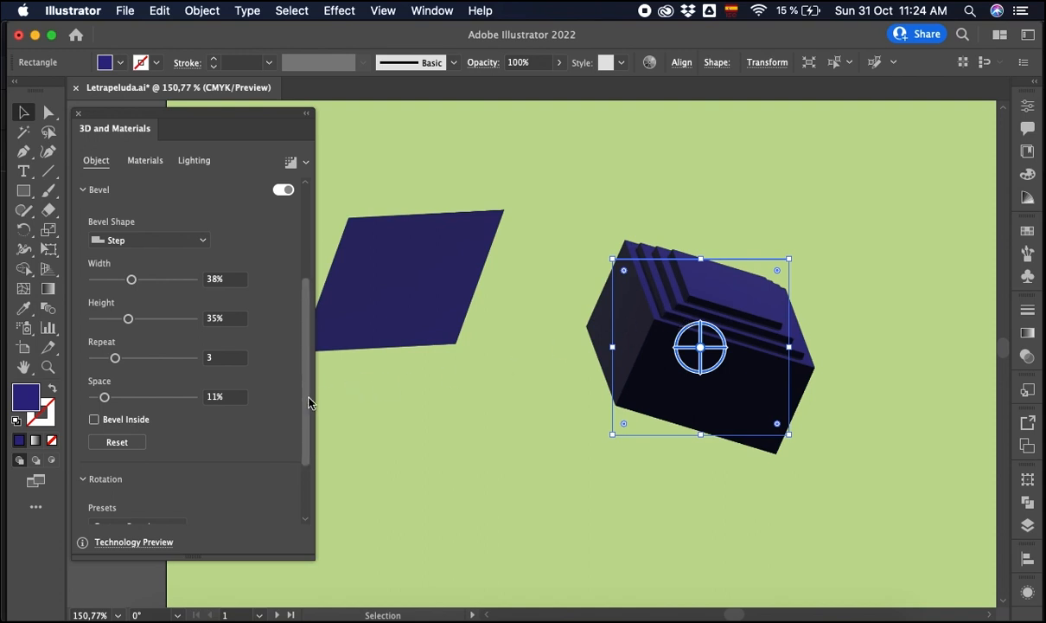
- Enable Bevel Inside for the box, slightly reduce its X-axis rotation and deselect it
{"action": "scroll", "coordinate": [310, 401], "scroll_direction": "down", "scroll_amount": 3}
{"action": "left_click", "coordinate": [94, 338]}
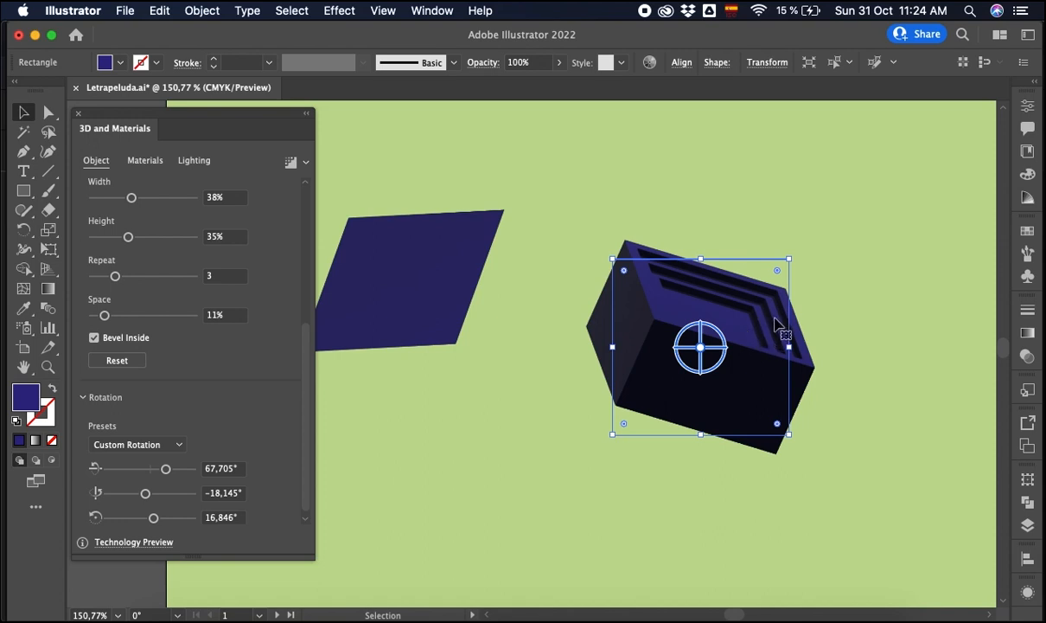
{"action": "mouse_move", "coordinate": [166, 469]}
{"action": "left_mouse_down"}
{"action": "mouse_move", "coordinate": [153, 469]}
{"action": "mouse_move", "coordinate": [167, 468]}
{"action": "mouse_move", "coordinate": [158, 493]}
{"action": "mouse_move", "coordinate": [142, 492]}
{"action": "mouse_move", "coordinate": [163, 468]}
{"action": "left_mouse_up"}
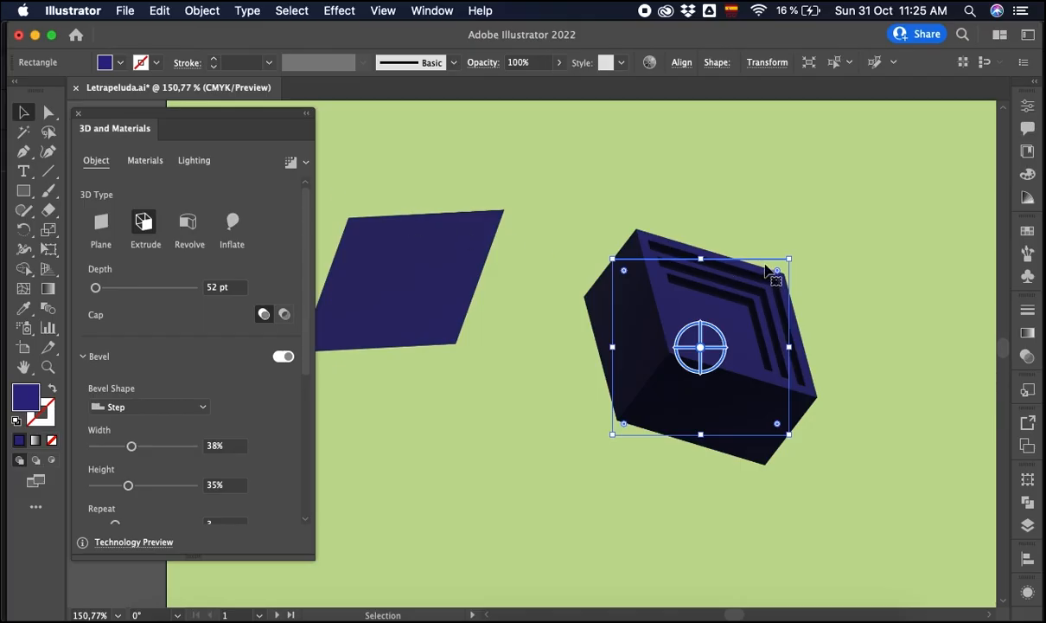
{"action": "left_click", "coordinate": [759, 208]}
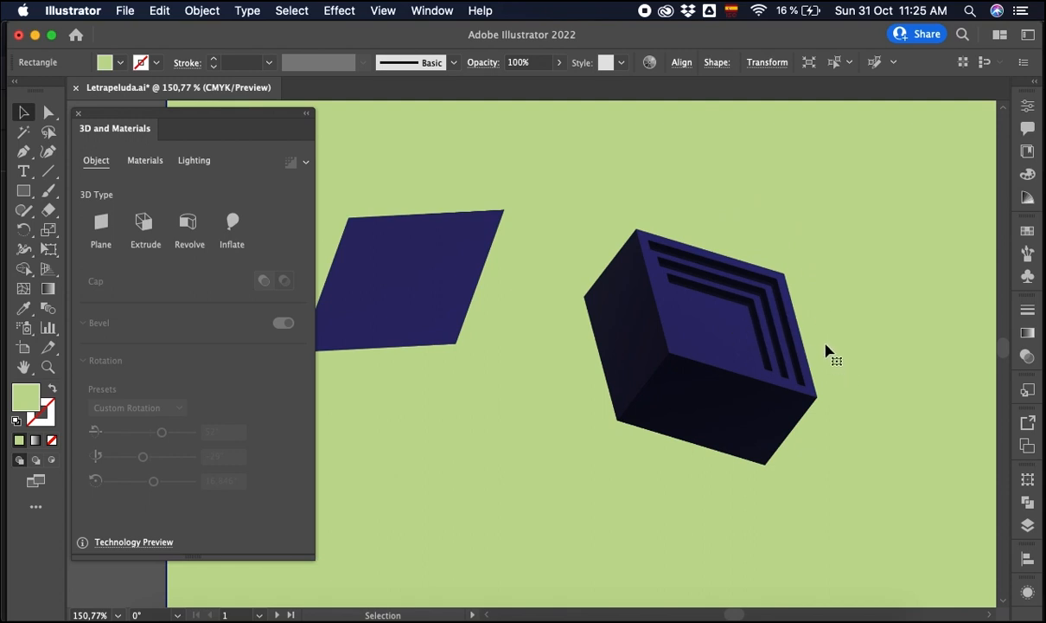
- Move the blue half circle straight up so it sits in the same row as the plane and the box
{"action": "scroll", "coordinate": [829, 346], "scroll_direction": "down", "scroll_amount": 5}
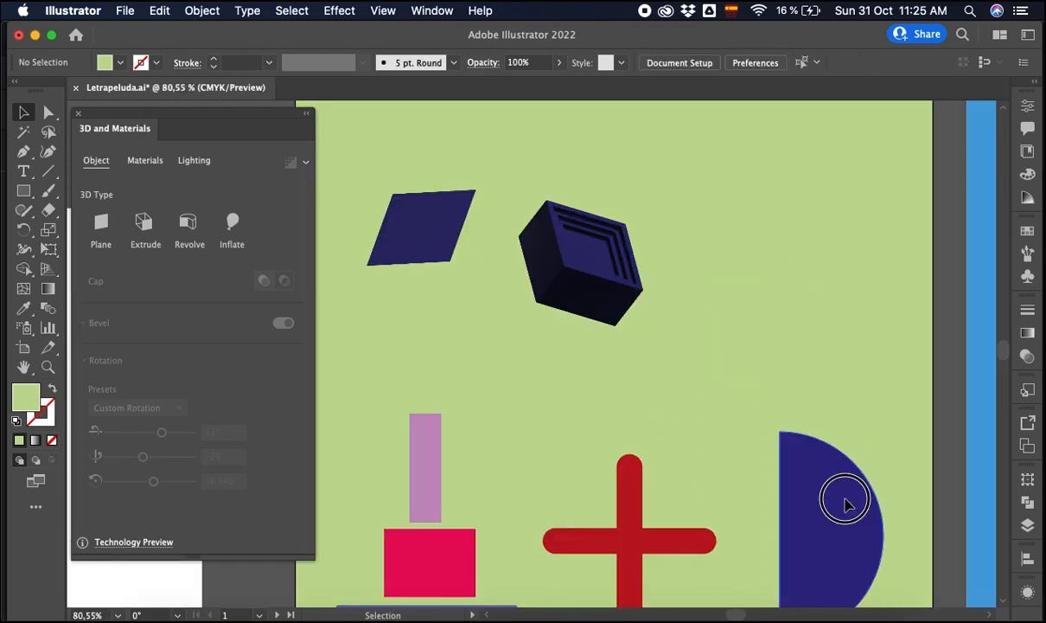
{"action": "left_click", "coordinate": [826, 512]}
{"action": "left_click_drag", "start_coordinate": [826, 512], "coordinate": [824, 242]}
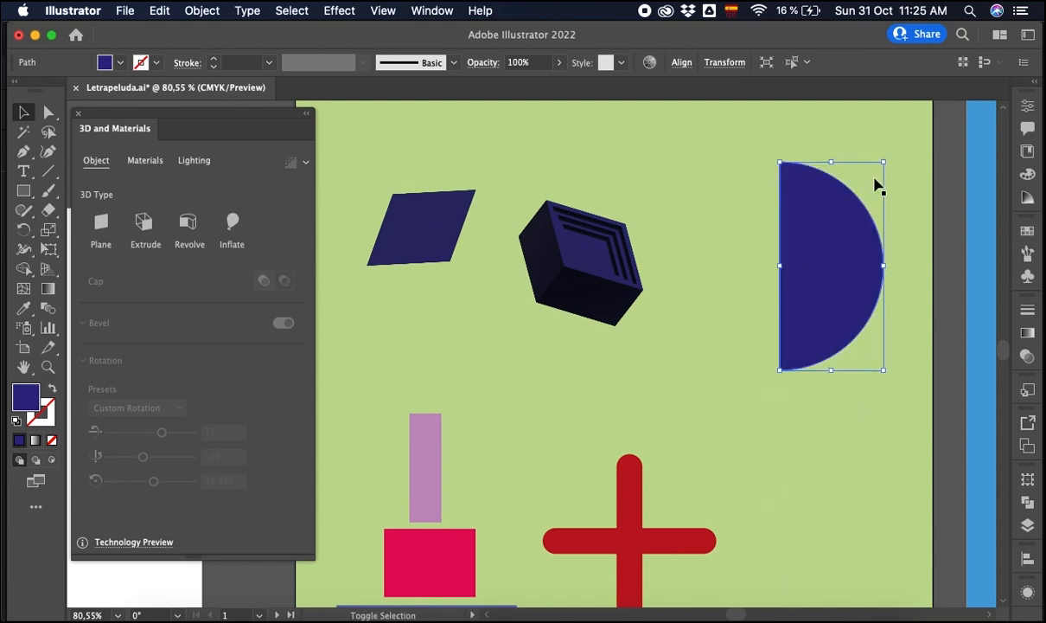
- Scale down the blue half circle from its centre and revolve it 360° from its left edge into a sphere
{"action": "left_click_drag", "start_coordinate": [883, 163], "coordinate": [870, 180]}
{"action": "left_click", "coordinate": [943, 243]}
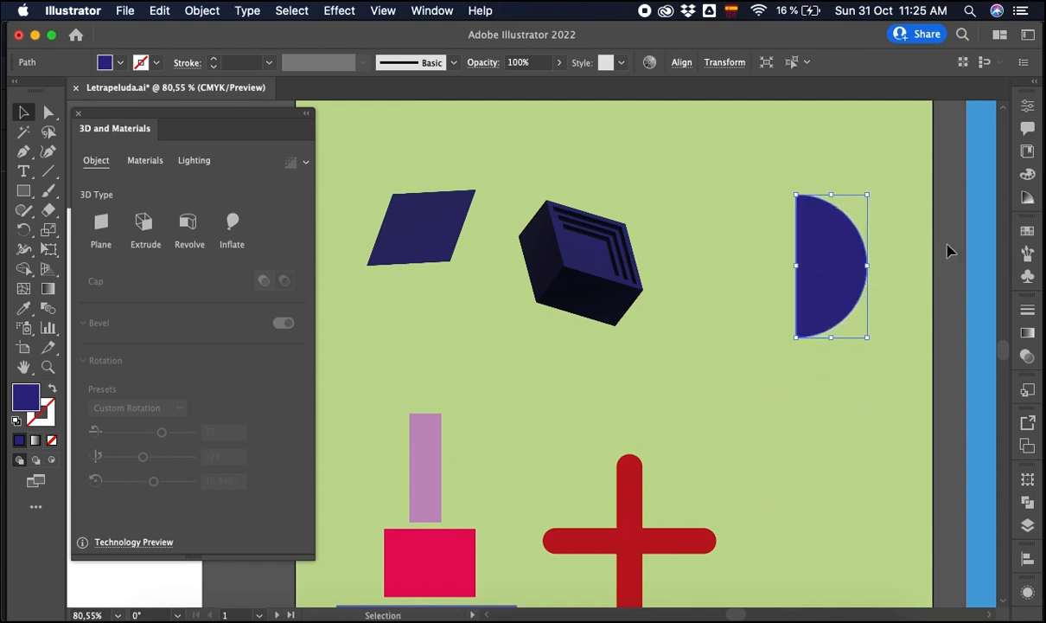
{"action": "left_click", "coordinate": [830, 263]}
{"action": "scroll", "coordinate": [888, 264], "scroll_direction": "up", "scroll_amount": 3}
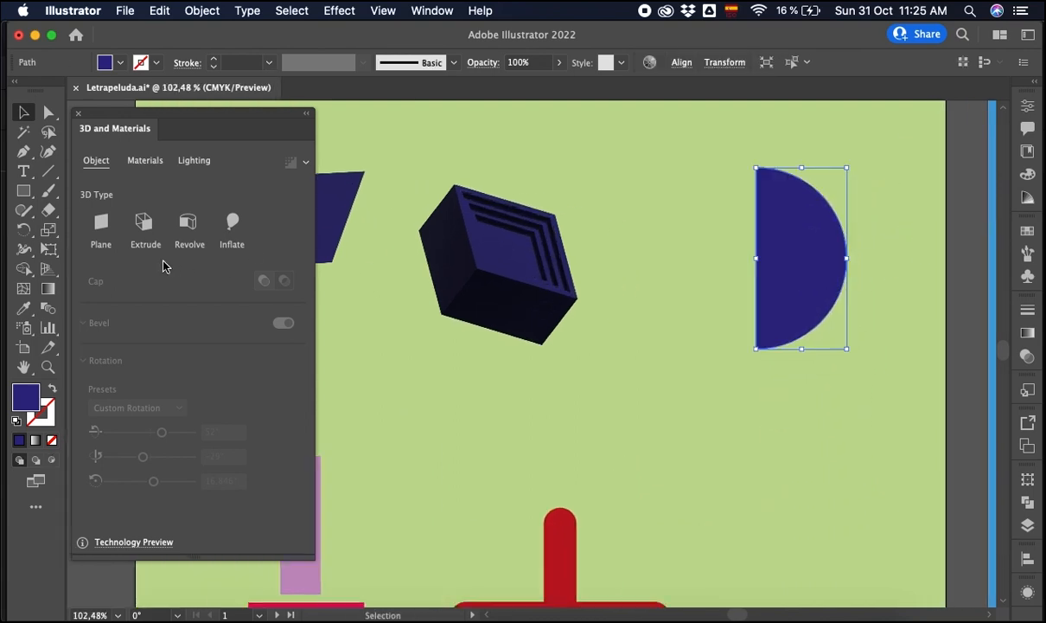
{"action": "left_click", "coordinate": [190, 222]}
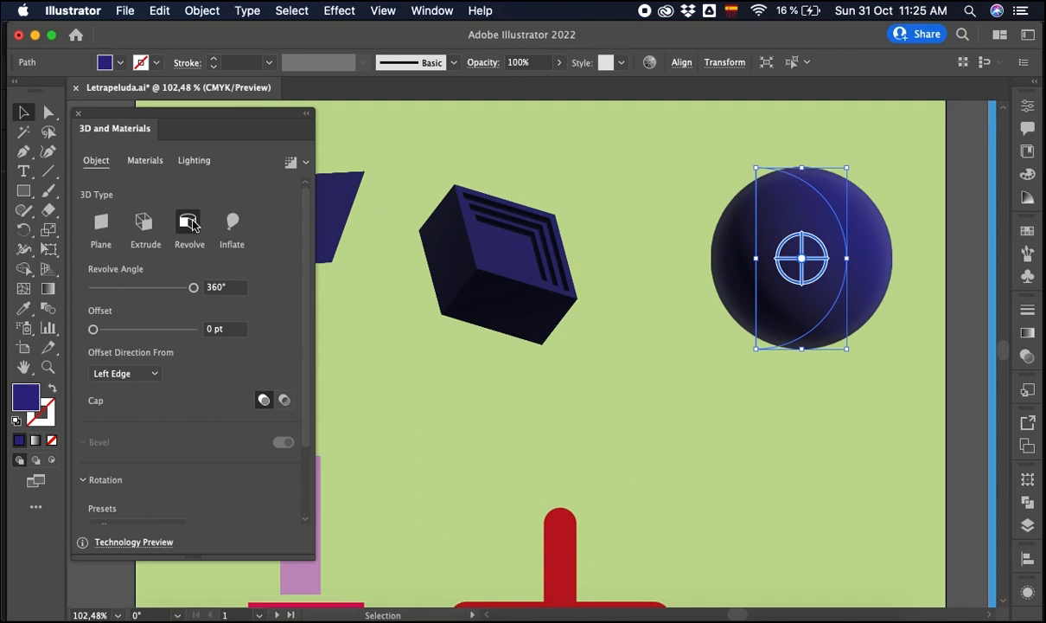
- Try Right Edge as the revolve's offset direction and restore Left Edge
{"action": "left_click", "coordinate": [122, 375]}
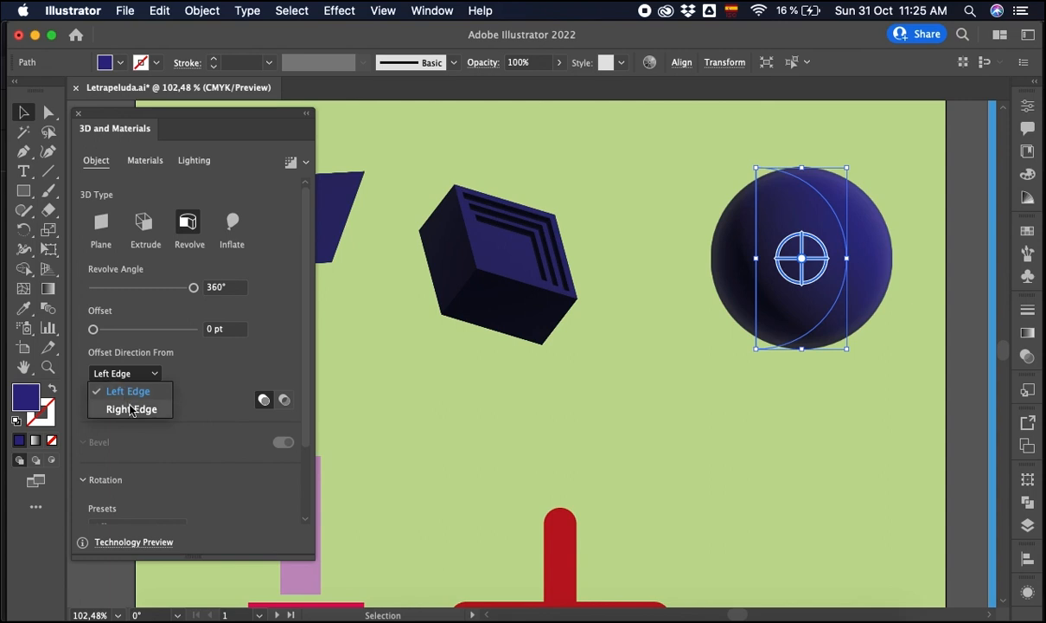
{"action": "left_click", "coordinate": [131, 413]}
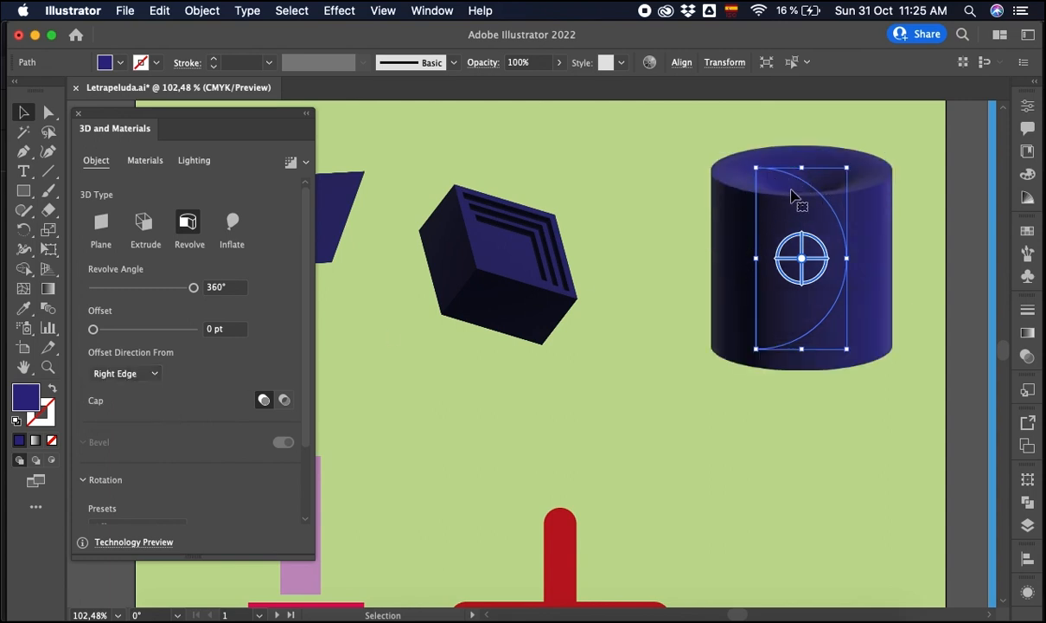
{"action": "left_click", "coordinate": [132, 374]}
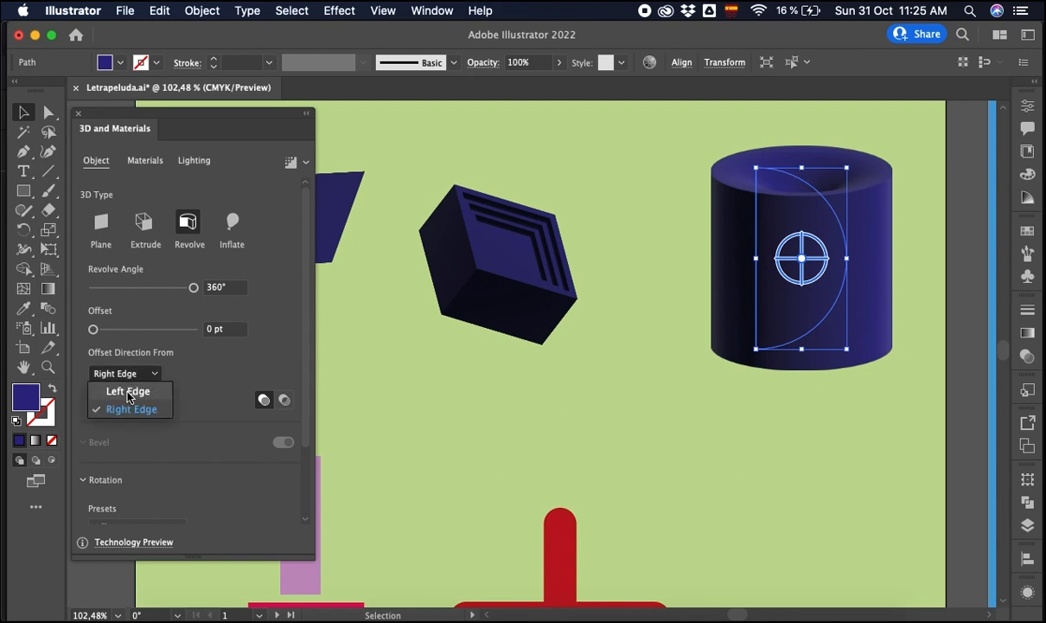
{"action": "left_click", "coordinate": [134, 394]}
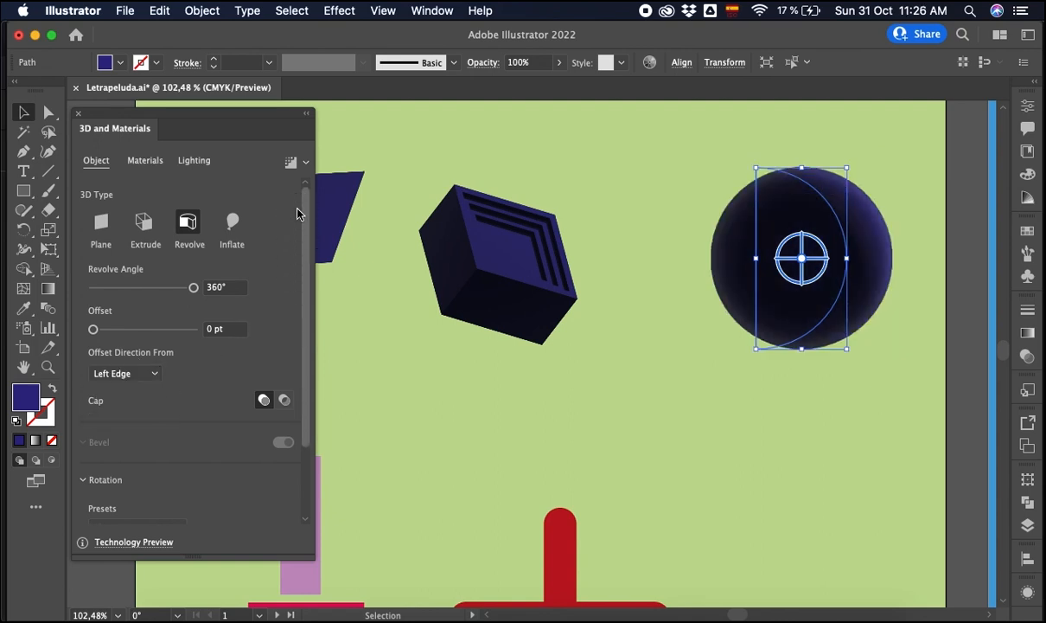
- Bring up the sphere's lighting settings and move the sphere slightly closer to the box
{"action": "left_click", "coordinate": [196, 162]}
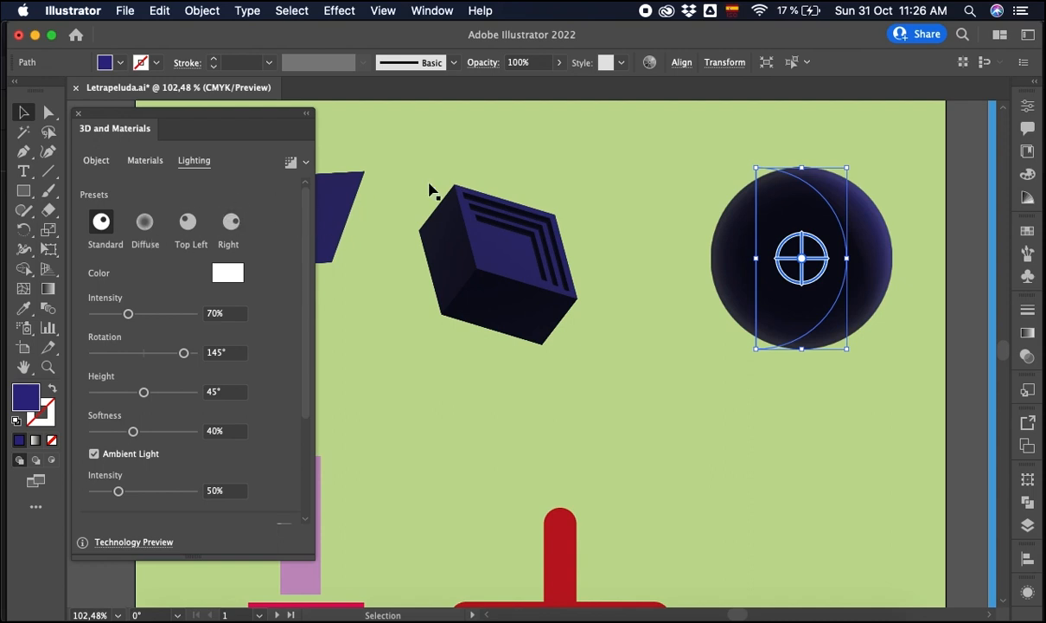
{"action": "left_click", "coordinate": [645, 175]}
{"action": "left_click", "coordinate": [771, 234]}
{"action": "left_click_drag", "start_coordinate": [778, 246], "coordinate": [740, 236]}
{"action": "left_click_drag", "start_coordinate": [818, 206], "coordinate": [777, 207]}
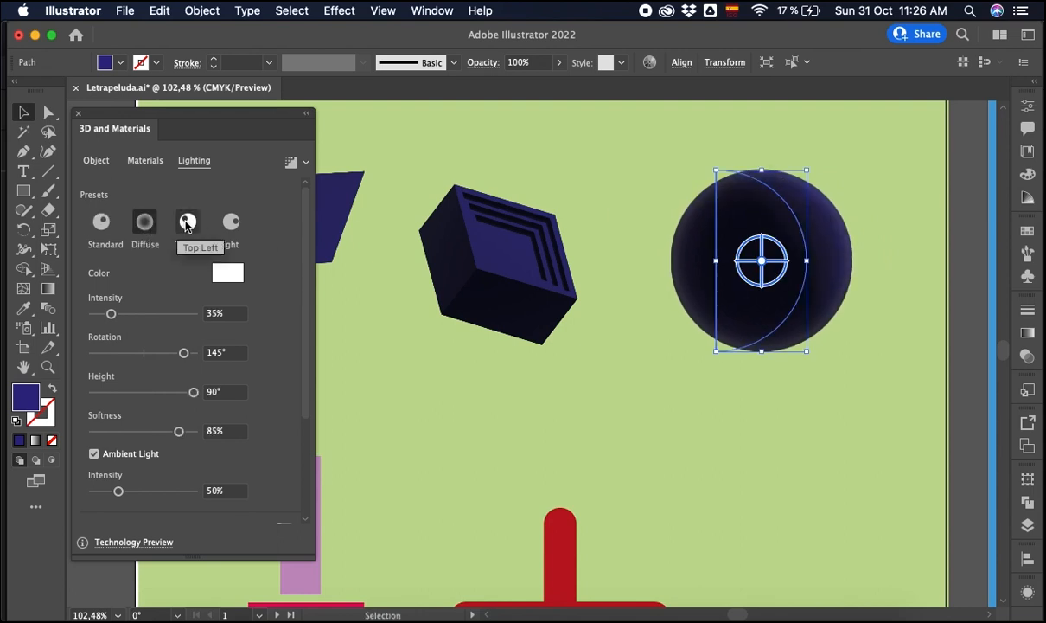
- Try the Top Left and Right lighting presets on the sphere
{"action": "left_click", "coordinate": [189, 222]}
{"action": "left_click", "coordinate": [848, 163]}
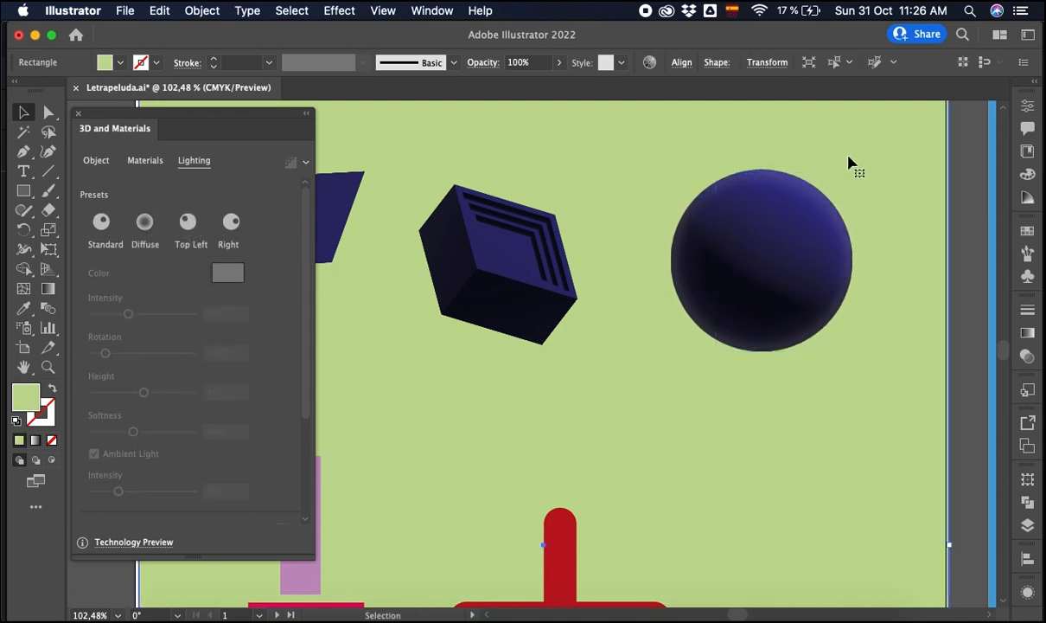
{"action": "left_click", "coordinate": [793, 225]}
{"action": "left_click", "coordinate": [232, 223]}
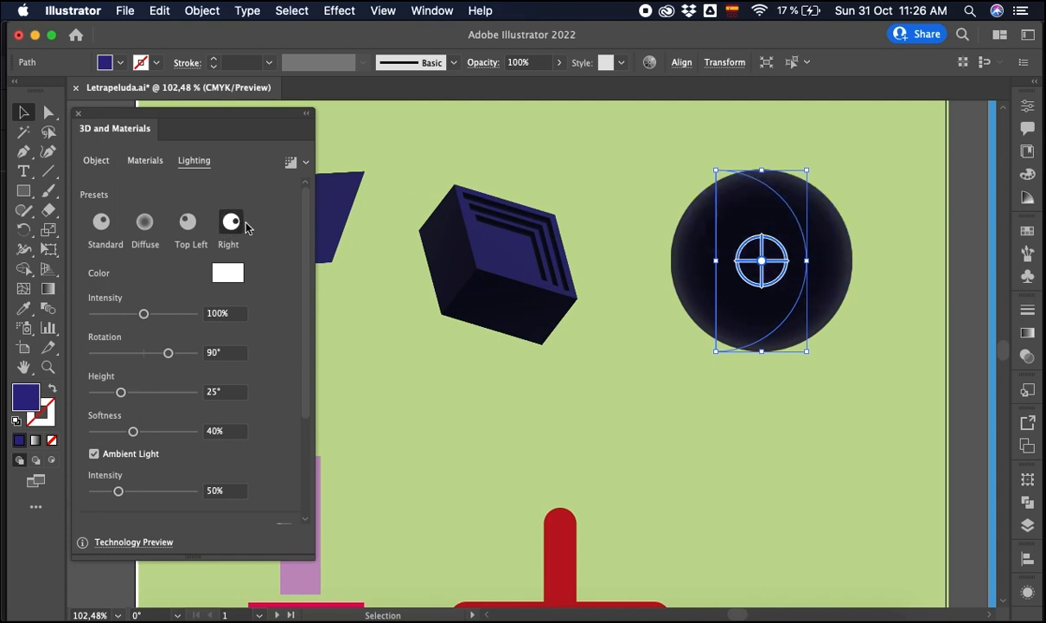
{"action": "left_click", "coordinate": [899, 182]}
- Rotate the sphere freely in 3D to turn its lit side
{"action": "left_click", "coordinate": [773, 249]}
{"action": "mouse_move", "coordinate": [755, 263]}
{"action": "left_mouse_down"}
{"action": "mouse_move", "coordinate": [750, 372]}
{"action": "mouse_move", "coordinate": [752, 331]}
{"action": "left_mouse_up"}
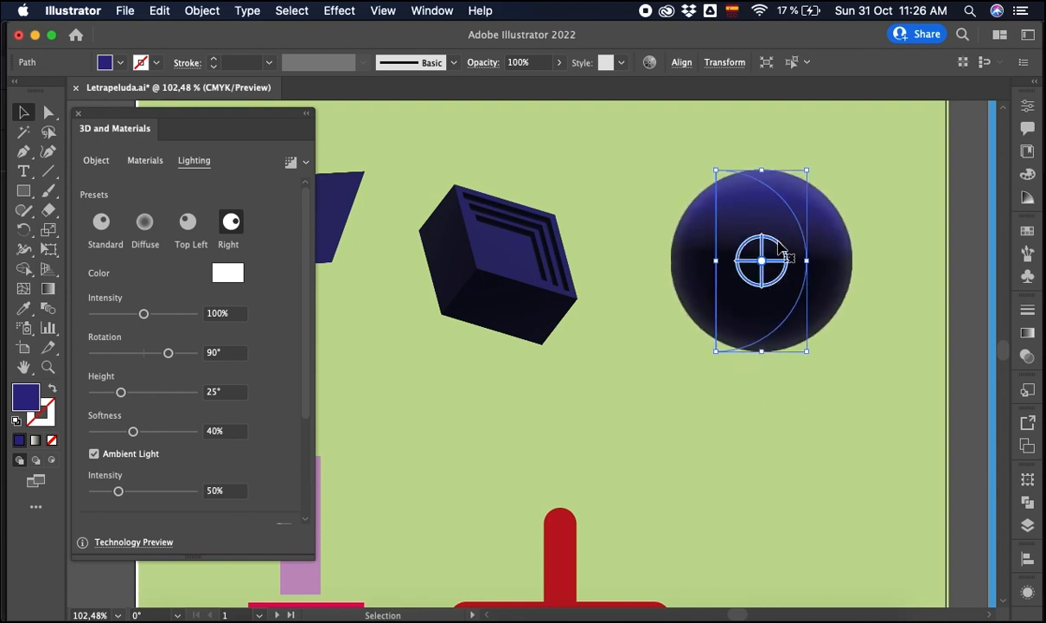
{"action": "mouse_move", "coordinate": [781, 246]}
{"action": "left_mouse_down"}
{"action": "mouse_move", "coordinate": [794, 299]}
{"action": "mouse_move", "coordinate": [793, 285]}
{"action": "left_mouse_up"}
- Apply the Top Left lighting preset to the sphere with 42% intensity, -180° rotation, 25° height and 69% softness
{"action": "left_click", "coordinate": [188, 222]}
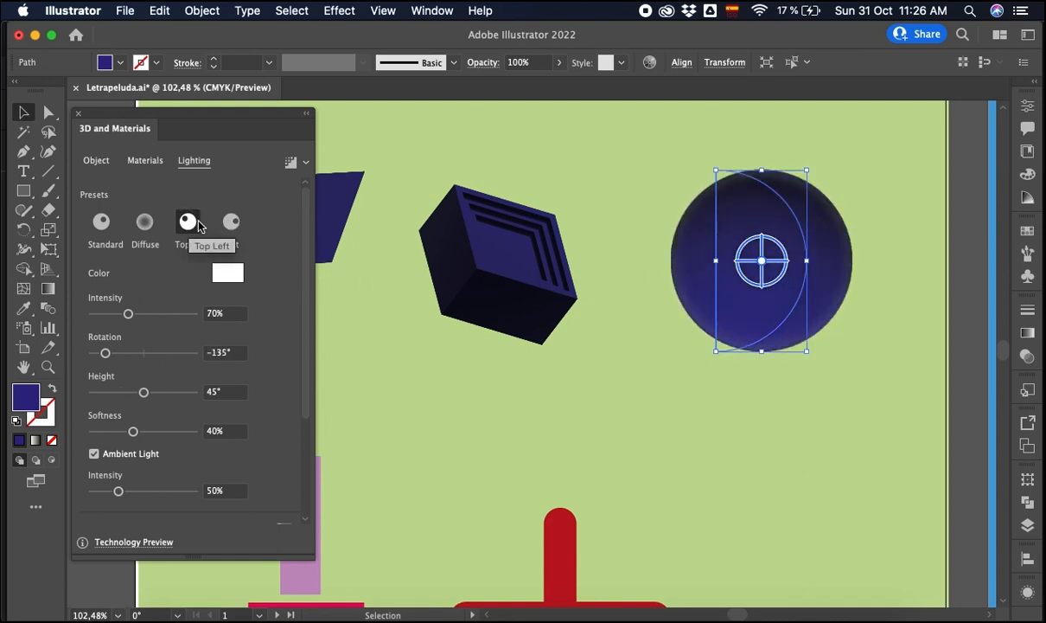
{"action": "scroll", "coordinate": [113, 333], "scroll_direction": "down", "scroll_amount": 1}
{"action": "mouse_move", "coordinate": [105, 334]}
{"action": "left_mouse_down"}
{"action": "mouse_move", "coordinate": [121, 334]}
{"action": "mouse_move", "coordinate": [73, 334]}
{"action": "left_mouse_up"}
{"action": "mouse_move", "coordinate": [128, 295]}
{"action": "left_mouse_down"}
{"action": "mouse_move", "coordinate": [176, 295]}
{"action": "mouse_move", "coordinate": [114, 295]}
{"action": "left_mouse_up"}
{"action": "mouse_move", "coordinate": [143, 372]}
{"action": "left_mouse_down"}
{"action": "mouse_move", "coordinate": [93, 372]}
{"action": "mouse_move", "coordinate": [129, 373]}
{"action": "left_mouse_up"}
{"action": "left_click_drag", "start_coordinate": [129, 372], "coordinate": [121, 373]}
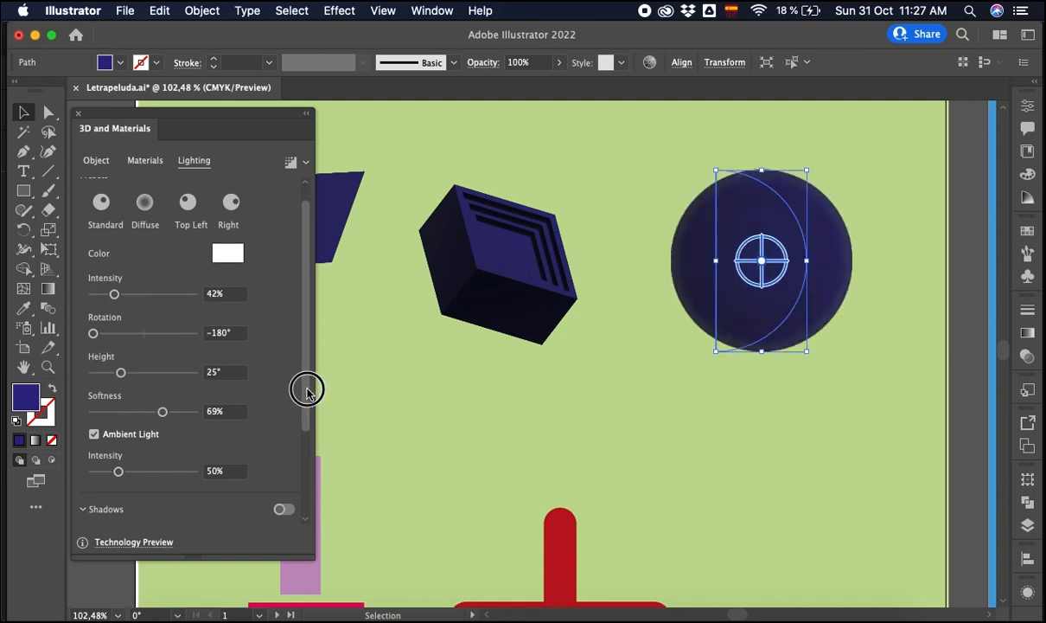
- Switch the sphere's Ambient Light off and back on, and set the main light intensity to 83%
{"action": "left_click_drag", "start_coordinate": [306, 390], "coordinate": [306, 445]}
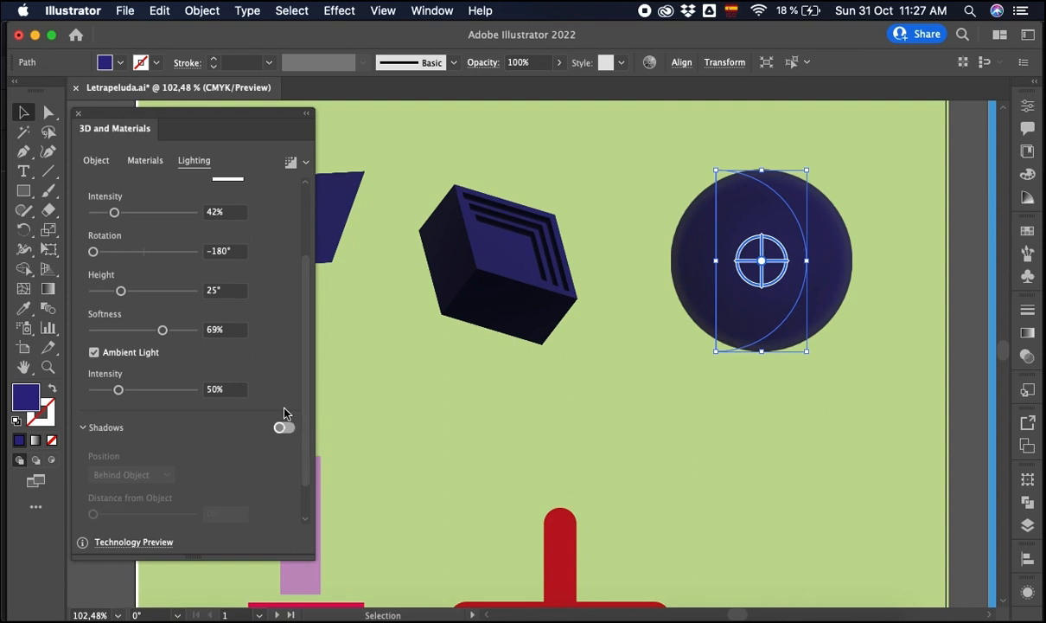
{"action": "left_click", "coordinate": [94, 352]}
{"action": "left_click", "coordinate": [93, 352]}
{"action": "left_click_drag", "start_coordinate": [306, 390], "coordinate": [294, 269]}
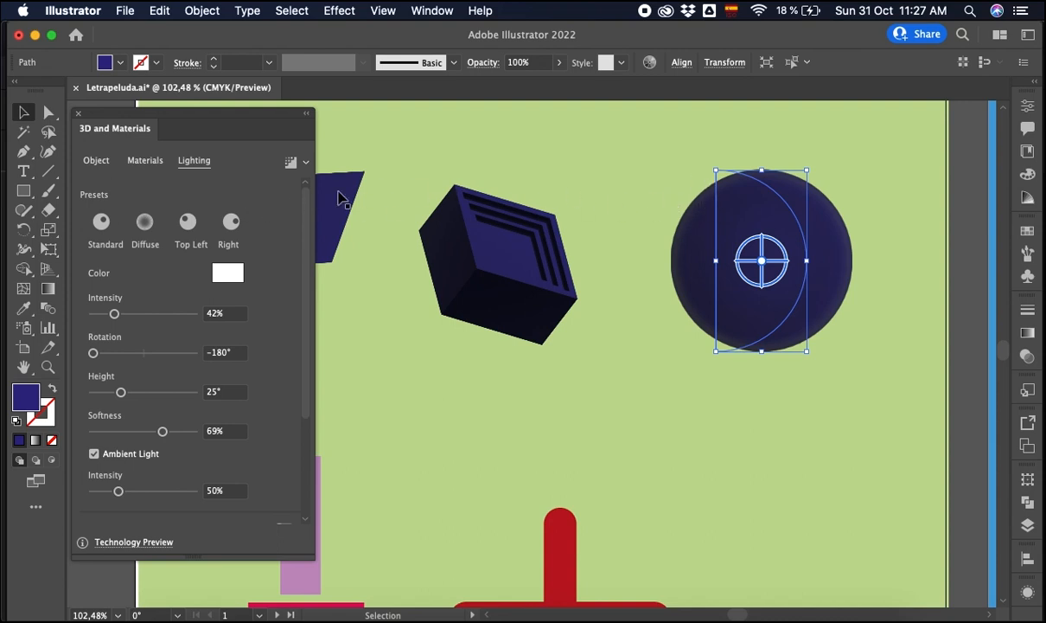
{"action": "mouse_move", "coordinate": [114, 313]}
{"action": "left_mouse_down"}
{"action": "mouse_move", "coordinate": [149, 312]}
{"action": "mouse_move", "coordinate": [134, 313]}
{"action": "left_mouse_up"}
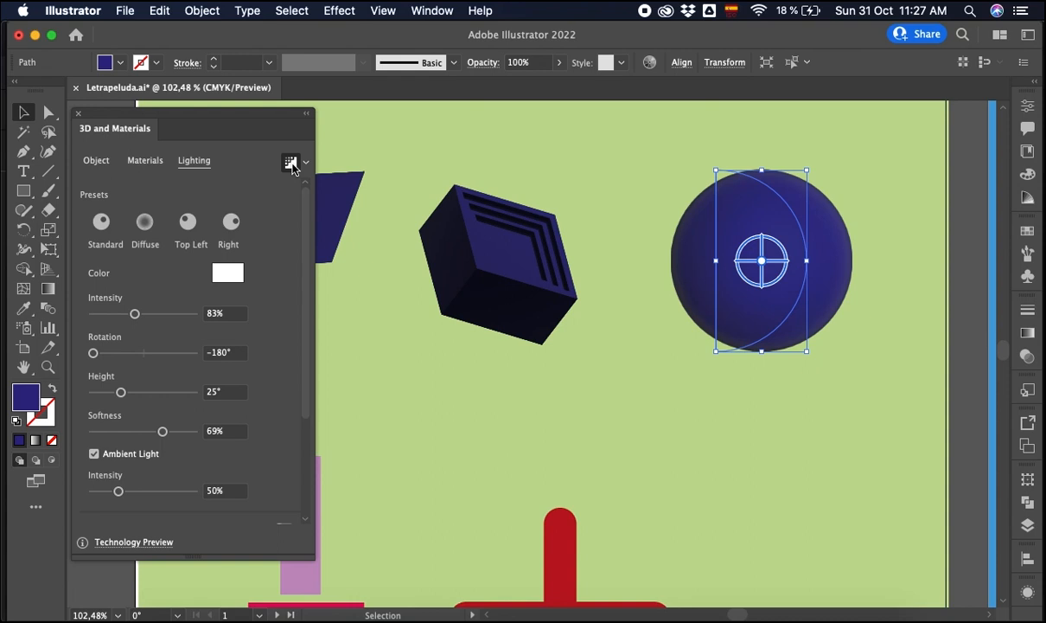
- Render the sphere with ray tracing, inspect it deselected, and switch it back to real-time preview
{"action": "left_click", "coordinate": [292, 163]}
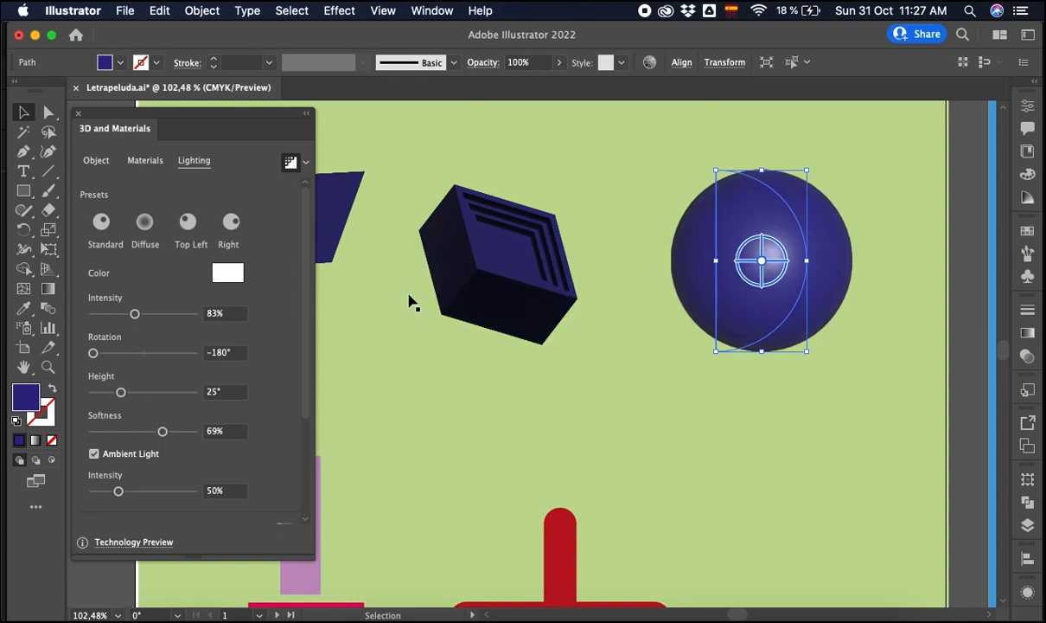
{"action": "left_click", "coordinate": [410, 297]}
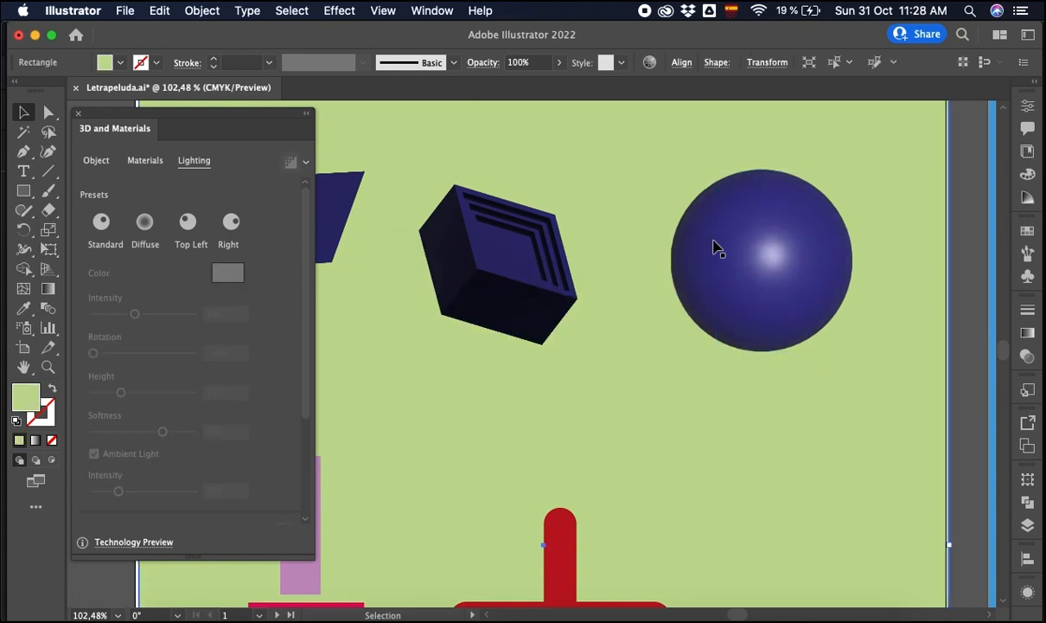
{"action": "left_click", "coordinate": [794, 290]}
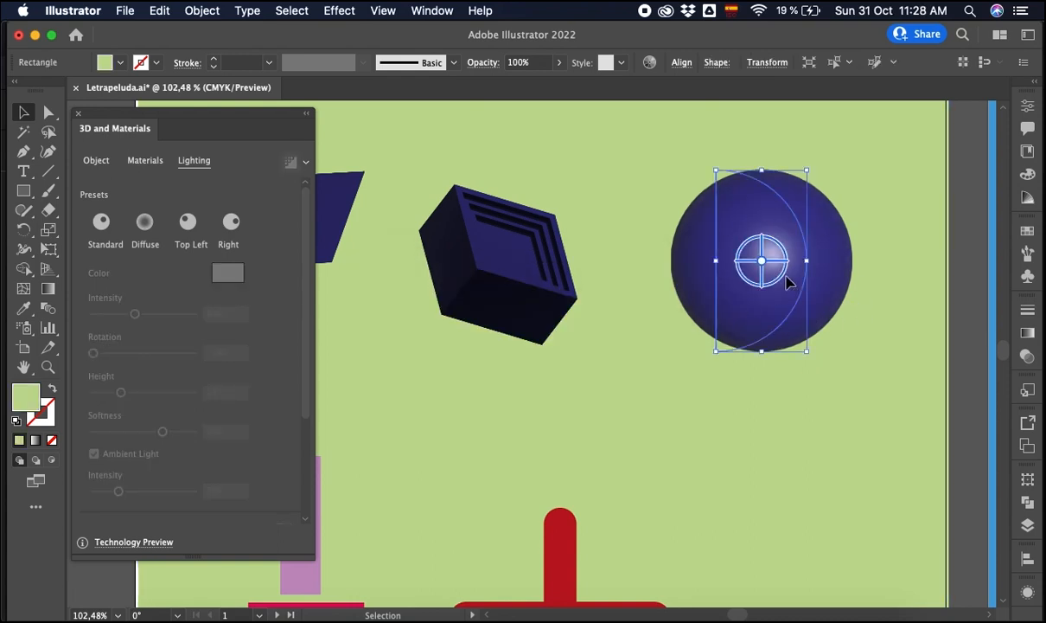
{"action": "left_click", "coordinate": [290, 165]}
- Enable Ray Tracing in the sphere's render settings with Low quality and Reduce Noise
{"action": "left_click", "coordinate": [306, 164]}
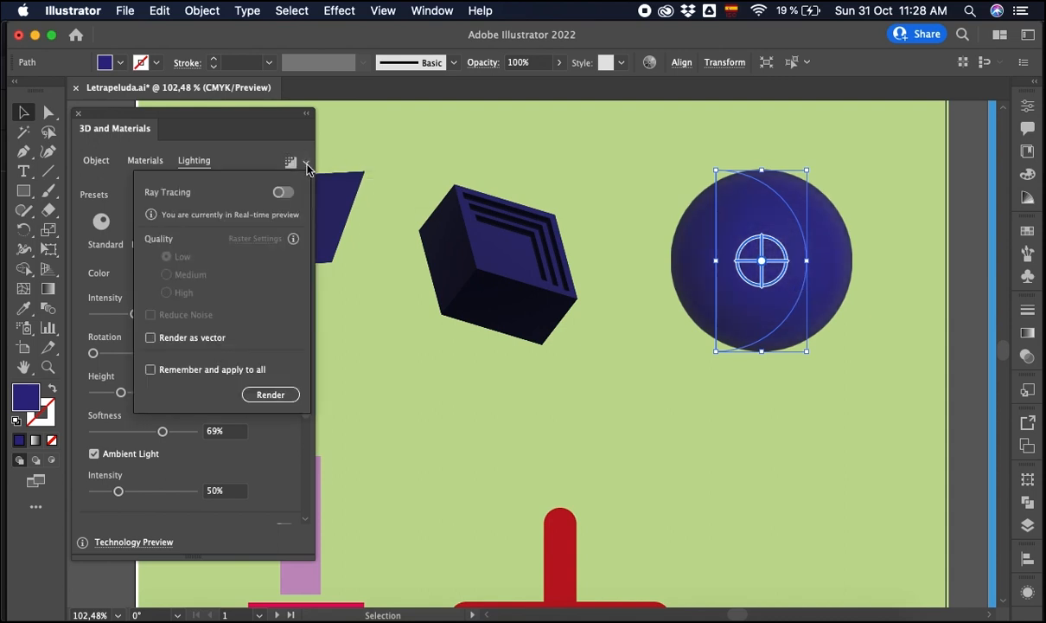
{"action": "left_click", "coordinate": [284, 192]}
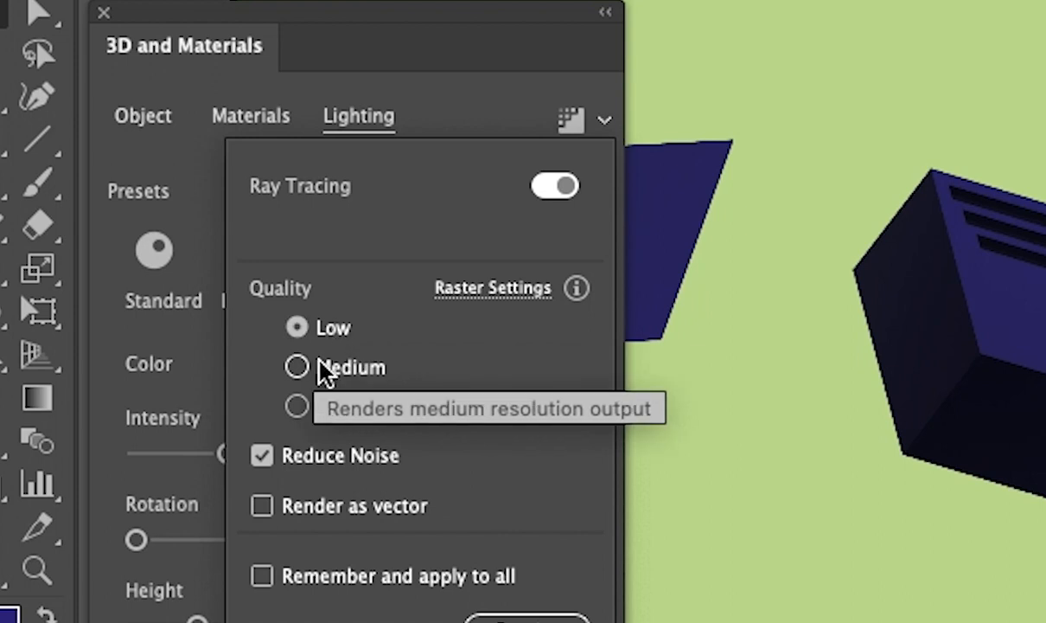
{"action": "left_click", "coordinate": [262, 456]}
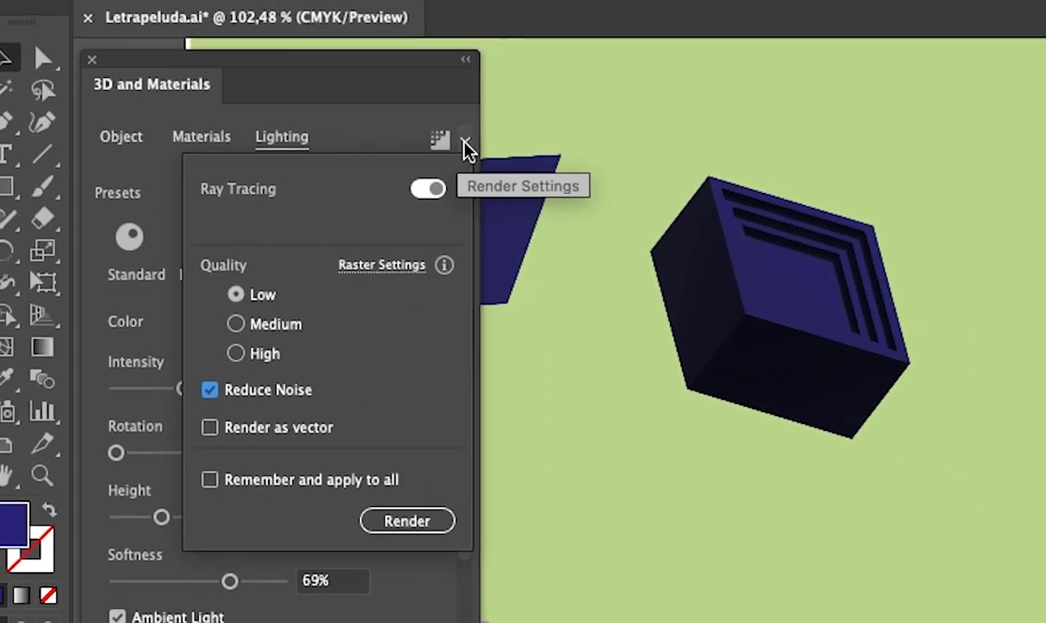
{"action": "left_click", "coordinate": [604, 119]}
- Return to the 3D object settings and move the red cross up and to the right, beneath the sphere
{"action": "left_click", "coordinate": [147, 119]}
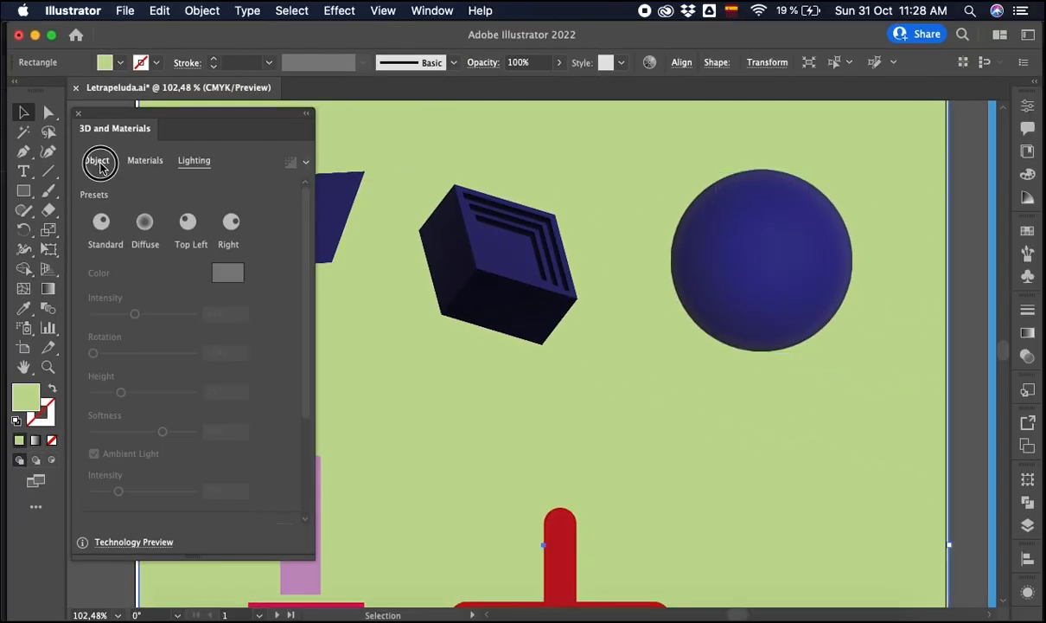
{"action": "scroll", "coordinate": [525, 416], "scroll_direction": "down", "scroll_amount": 2}
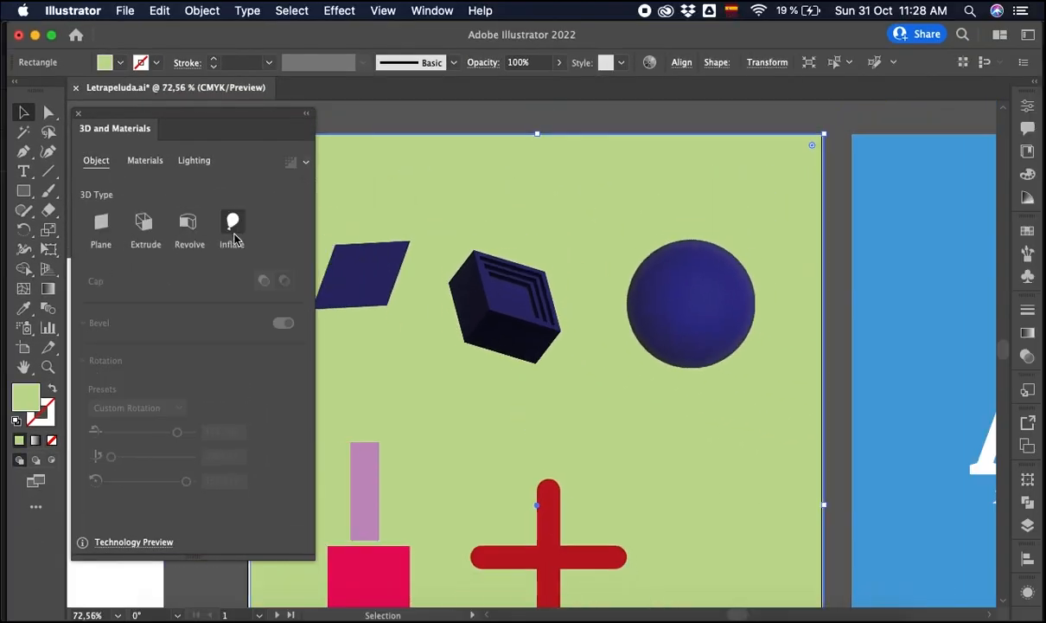
{"action": "scroll", "coordinate": [566, 429], "scroll_direction": "down", "scroll_amount": 2}
{"action": "left_click", "coordinate": [854, 400]}
{"action": "left_click_drag", "start_coordinate": [610, 504], "coordinate": [705, 449]}
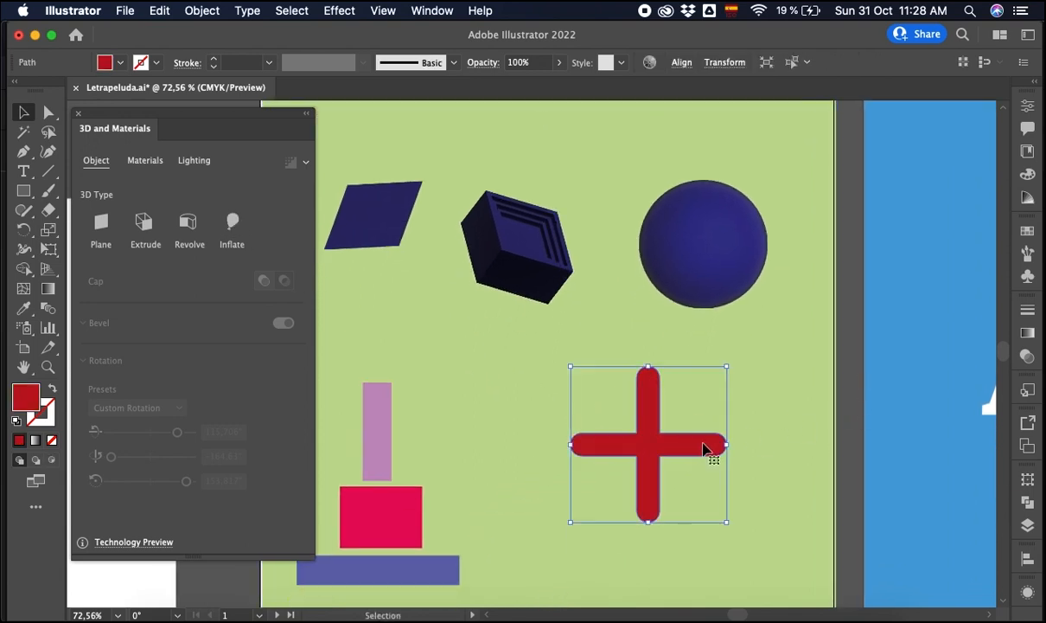
- Inflate the red cross with a depth of 15 pt and a volume of 100%
{"action": "scroll", "coordinate": [707, 450], "scroll_direction": "up", "scroll_amount": 3}
{"action": "scroll", "coordinate": [714, 447], "scroll_direction": "down", "scroll_amount": 1}
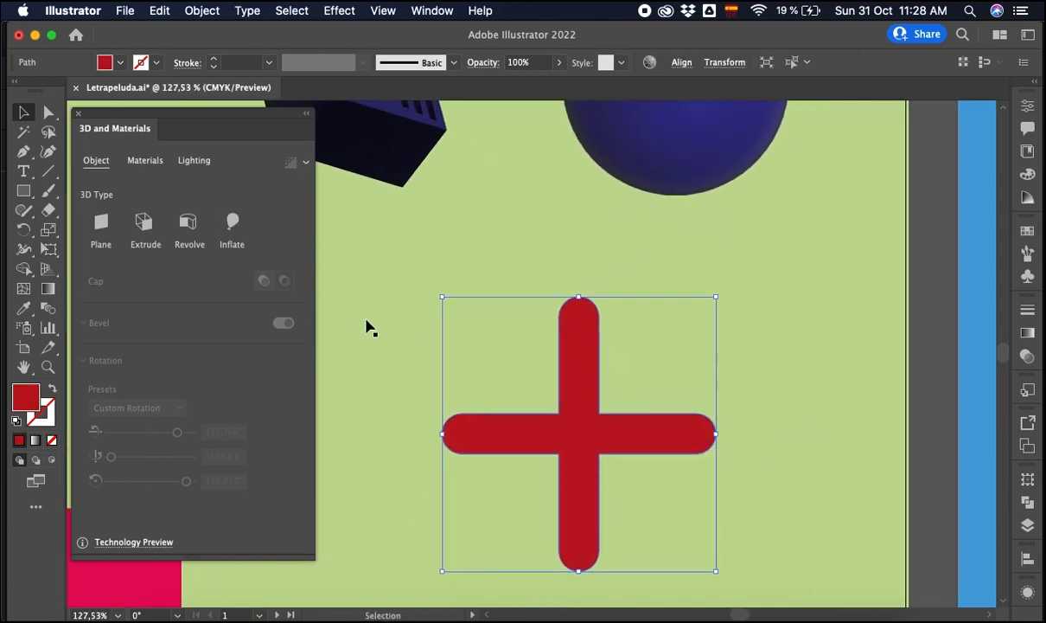
{"action": "left_click", "coordinate": [232, 227]}
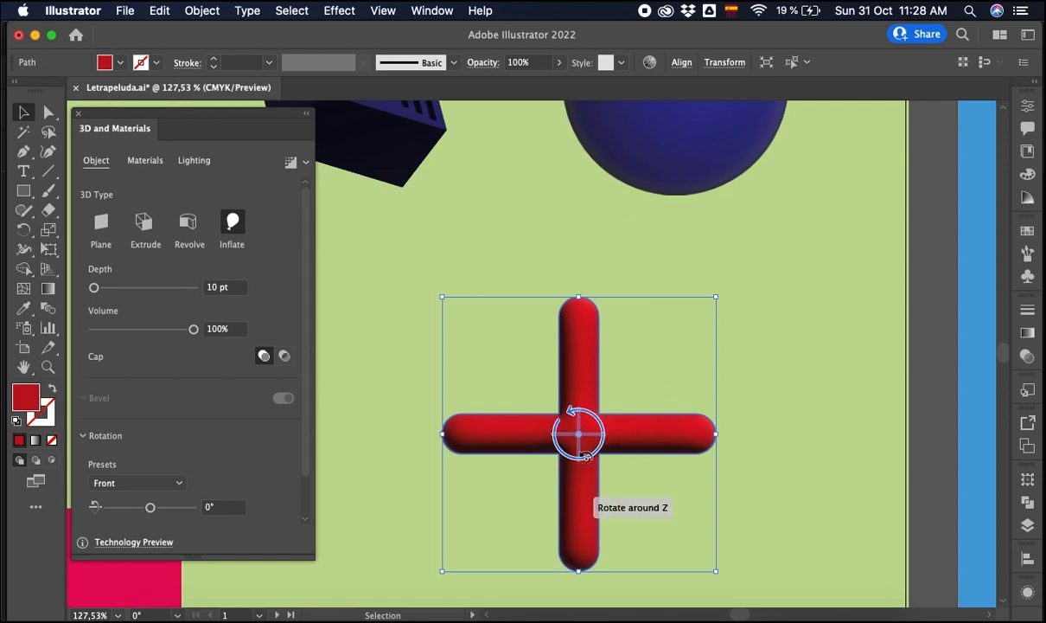
{"action": "left_click_drag", "start_coordinate": [587, 450], "coordinate": [581, 341]}
{"action": "mouse_move", "coordinate": [93, 287]}
{"action": "left_mouse_down"}
{"action": "mouse_move", "coordinate": [109, 287]}
{"action": "mouse_move", "coordinate": [98, 294]}
{"action": "left_mouse_up"}
{"action": "left_click_drag", "start_coordinate": [196, 335], "coordinate": [307, 338]}
- Rotate the inflated cross about its X and Y axes and deselect it
{"action": "left_click_drag", "start_coordinate": [151, 462], "coordinate": [158, 464]}
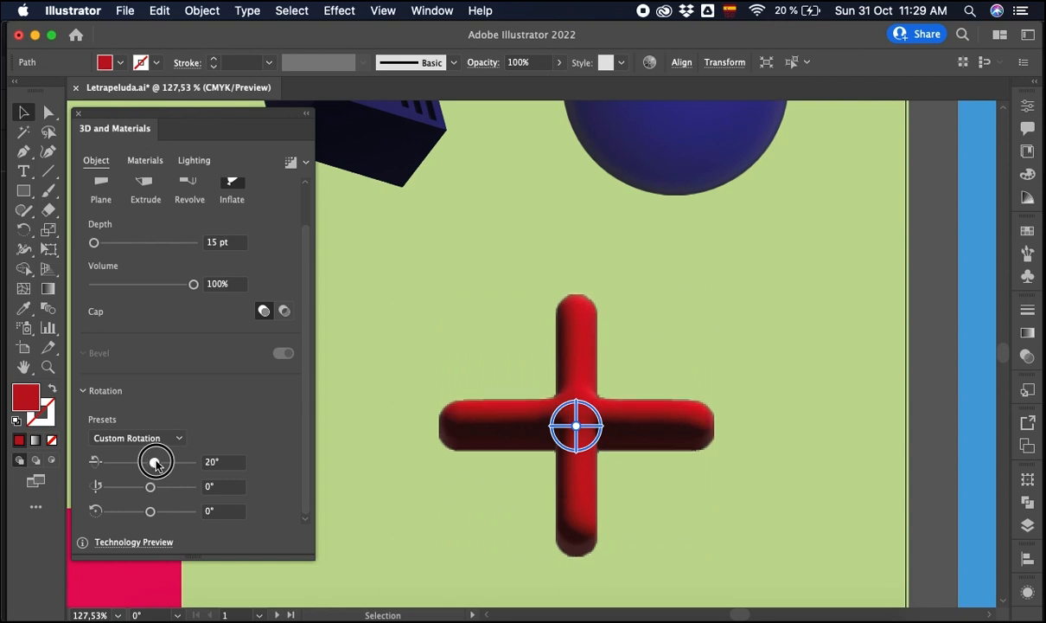
{"action": "left_click_drag", "start_coordinate": [150, 487], "coordinate": [159, 488]}
{"action": "left_click", "coordinate": [787, 341]}
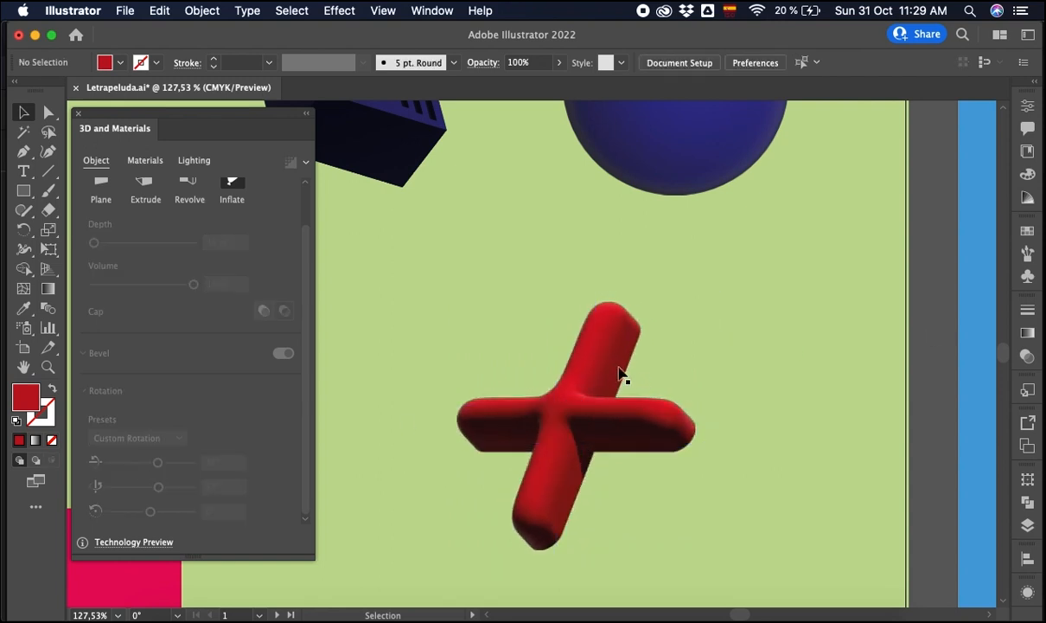
- Select the pink, crimson and blue stacked rectangles and group them
{"action": "scroll", "coordinate": [538, 231], "scroll_direction": "down", "scroll_amount": 2}
{"action": "scroll", "coordinate": [534, 235], "scroll_direction": "left", "scroll_amount": 5}
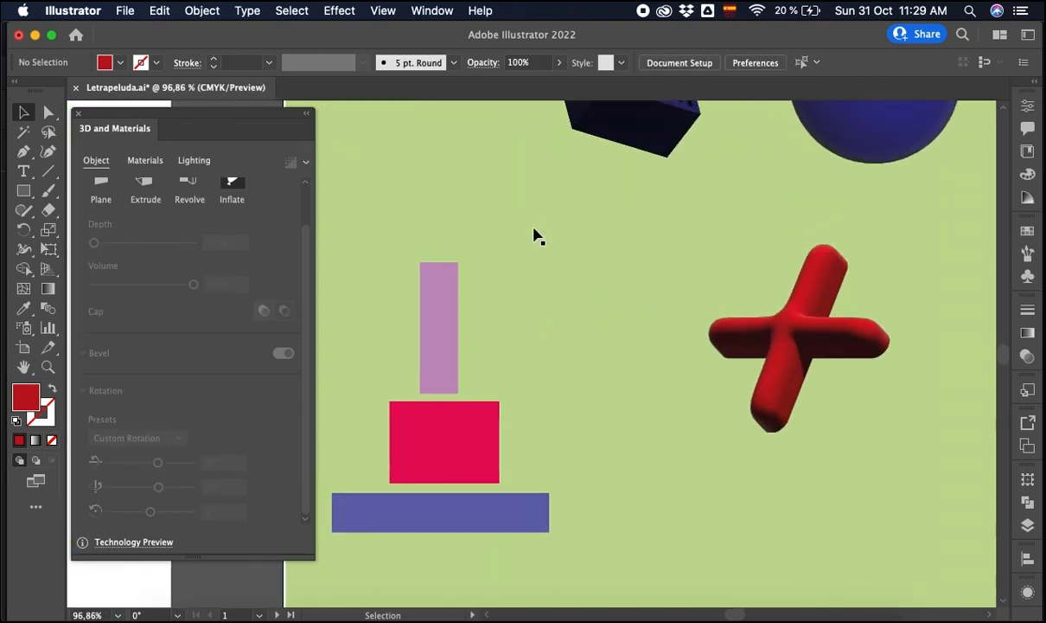
{"action": "scroll", "coordinate": [534, 237], "scroll_direction": "down", "scroll_amount": 2}
{"action": "left_click", "coordinate": [514, 261]}
{"action": "left_click", "coordinate": [542, 362], "text": "shift"}
{"action": "left_click", "coordinate": [537, 432], "text": "shift"}
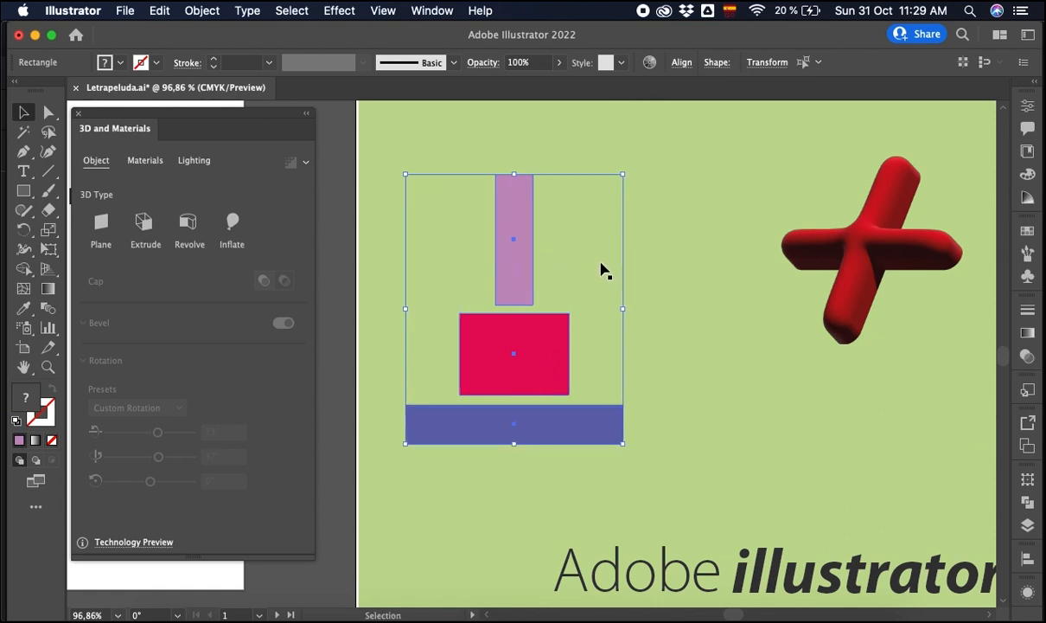
{"action": "key", "text": "super+shift+b"}
{"action": "key", "text": "super+g"}
{"action": "key", "text": "v"}
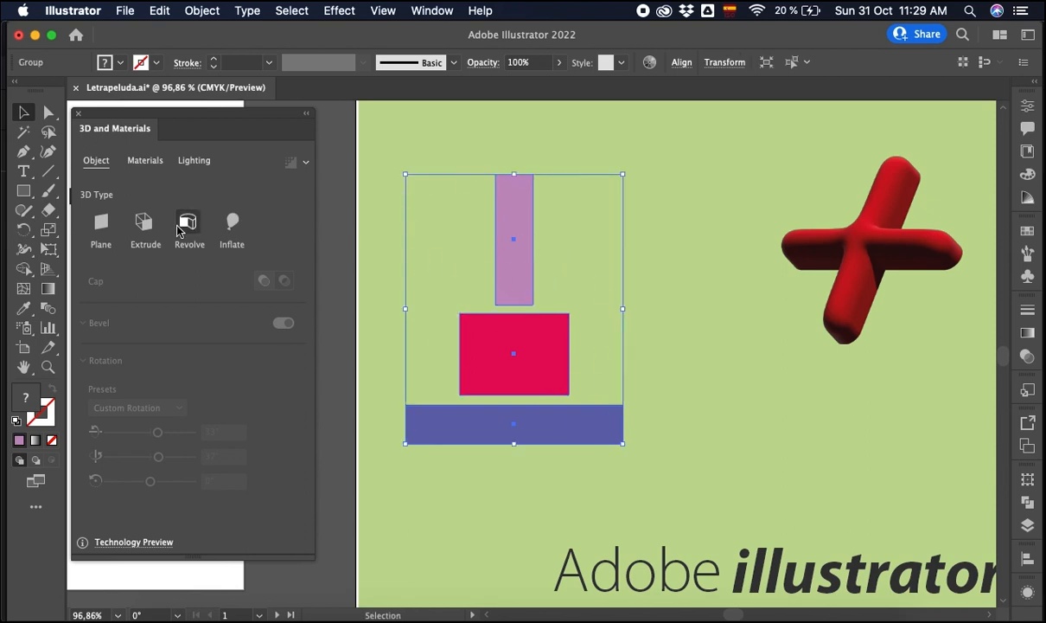
- Extrude the grouped rectangles 50 pt and rotate the group freely in 3D
{"action": "left_click", "coordinate": [142, 222]}
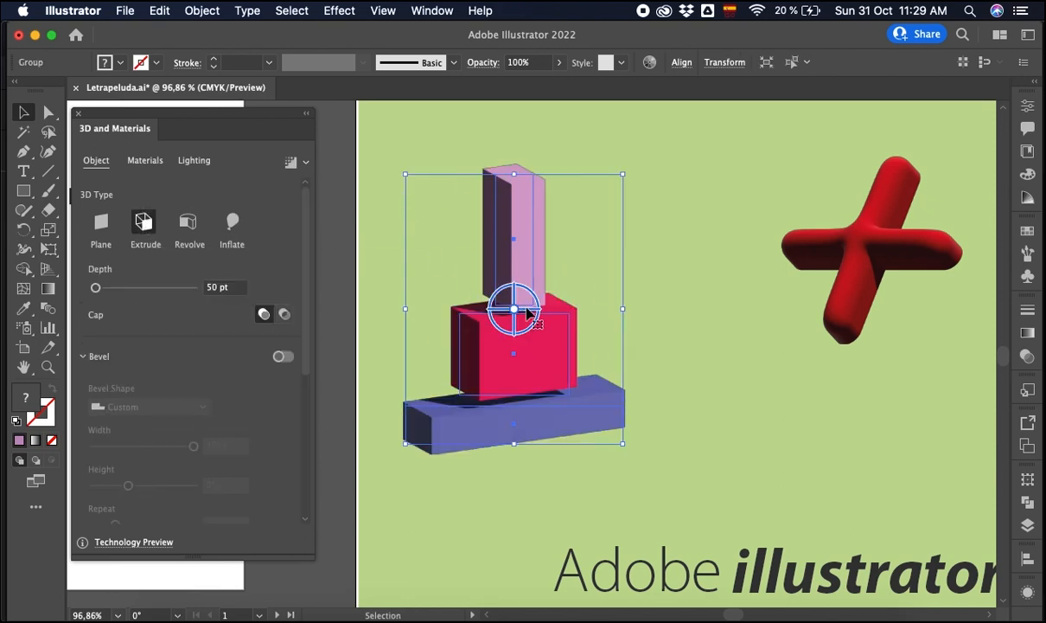
{"action": "left_click_drag", "start_coordinate": [521, 304], "coordinate": [558, 318]}
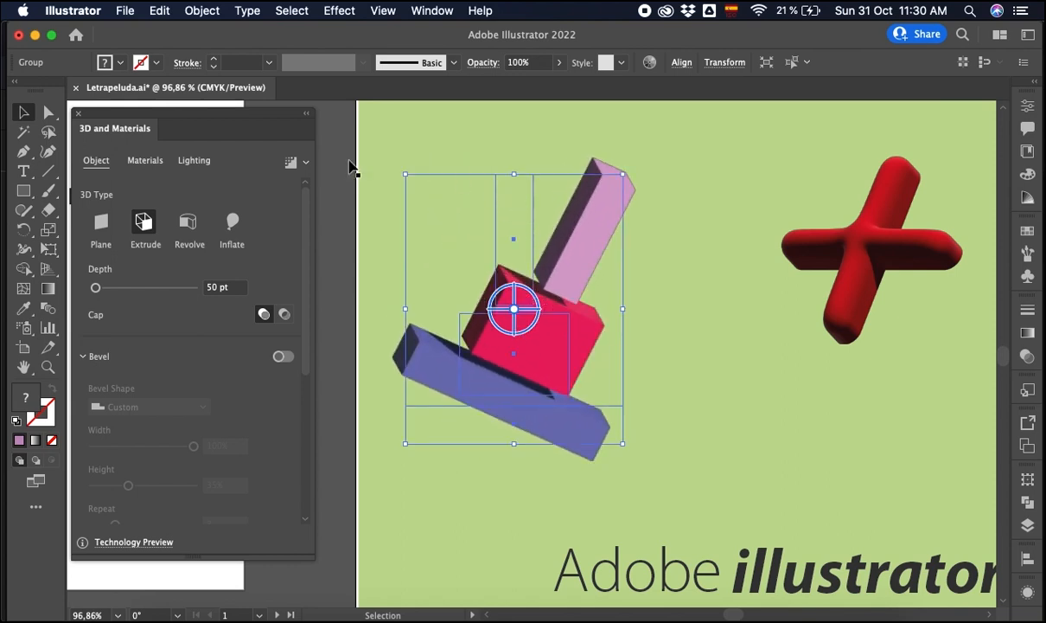
- Round the pink rectangle's corners to about 5.3 mm and pull the crimson rectangle's two anchors on one side into a slanted trapezoid
{"action": "left_click", "coordinate": [49, 113]}
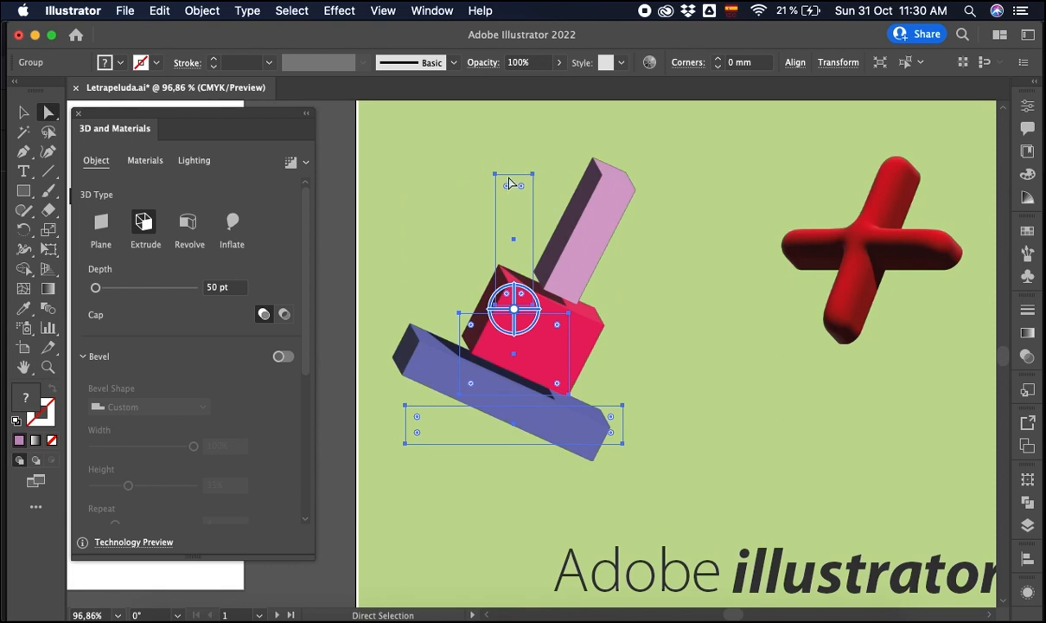
{"action": "left_click_drag", "start_coordinate": [506, 185], "coordinate": [507, 225]}
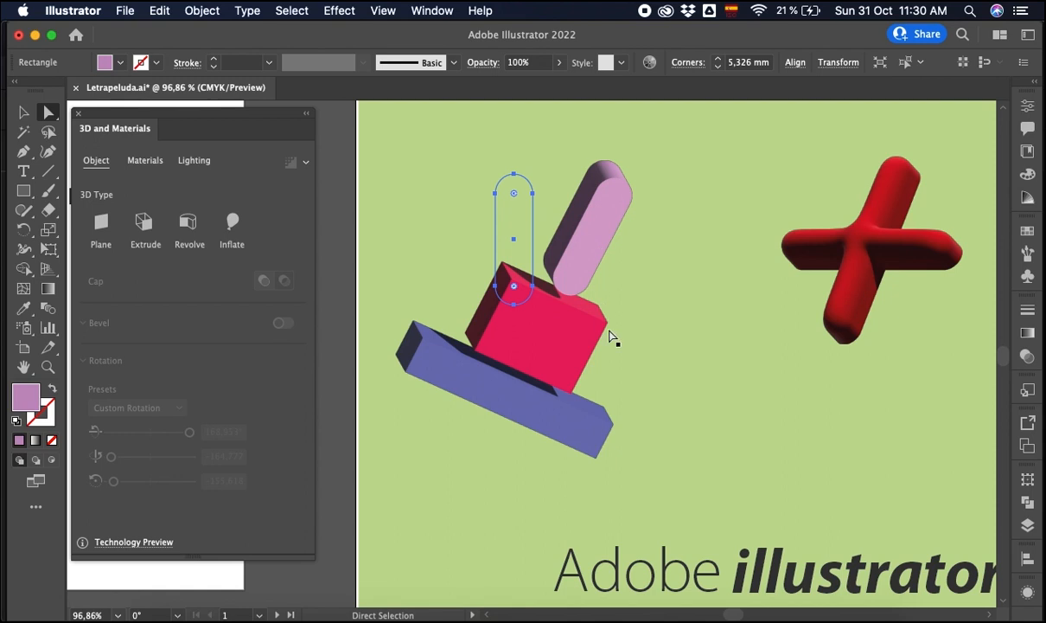
{"action": "left_click", "coordinate": [508, 354]}
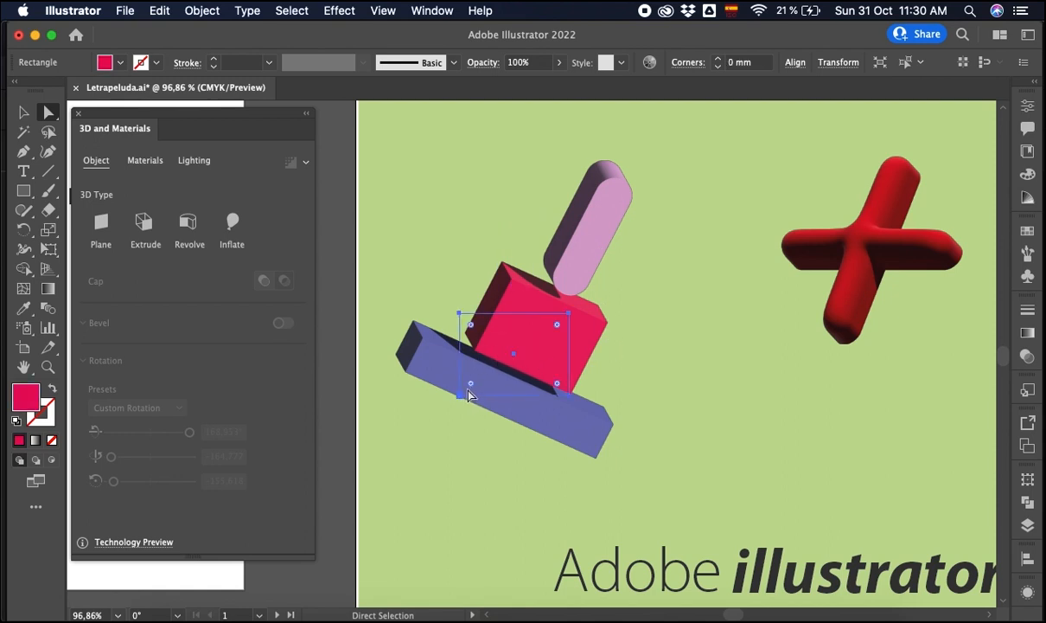
{"action": "left_click_drag", "start_coordinate": [464, 400], "coordinate": [406, 396]}
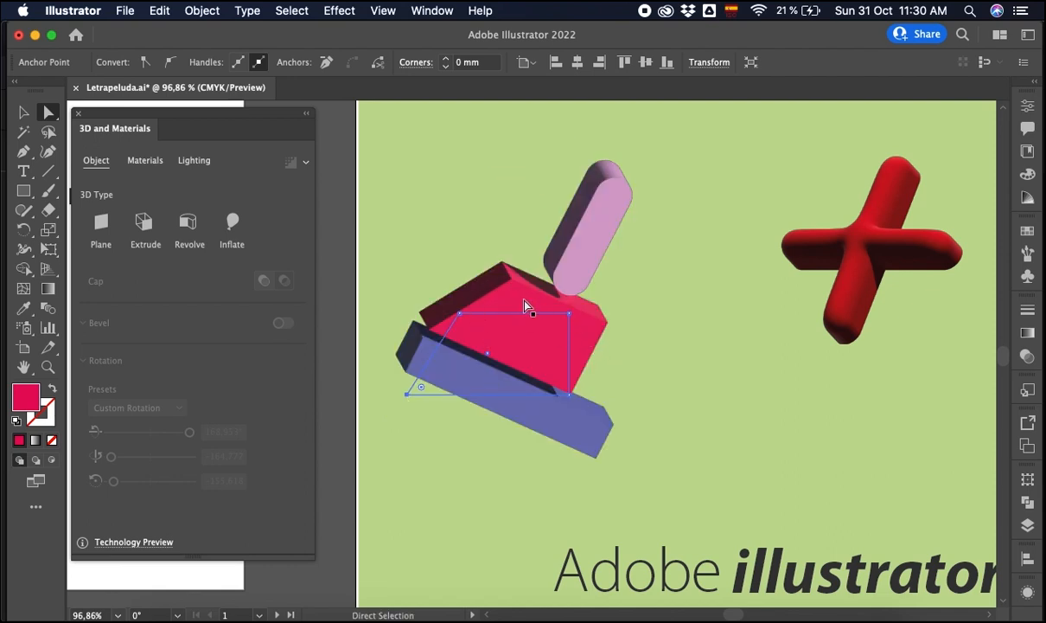
{"action": "left_click_drag", "start_coordinate": [461, 313], "coordinate": [519, 289]}
{"action": "left_click", "coordinate": [447, 257]}
- Reselect the extruded group, rotate it in 3D to a nearly upright view and deselect it
{"action": "key", "text": "v"}
{"action": "left_click", "coordinate": [595, 290]}
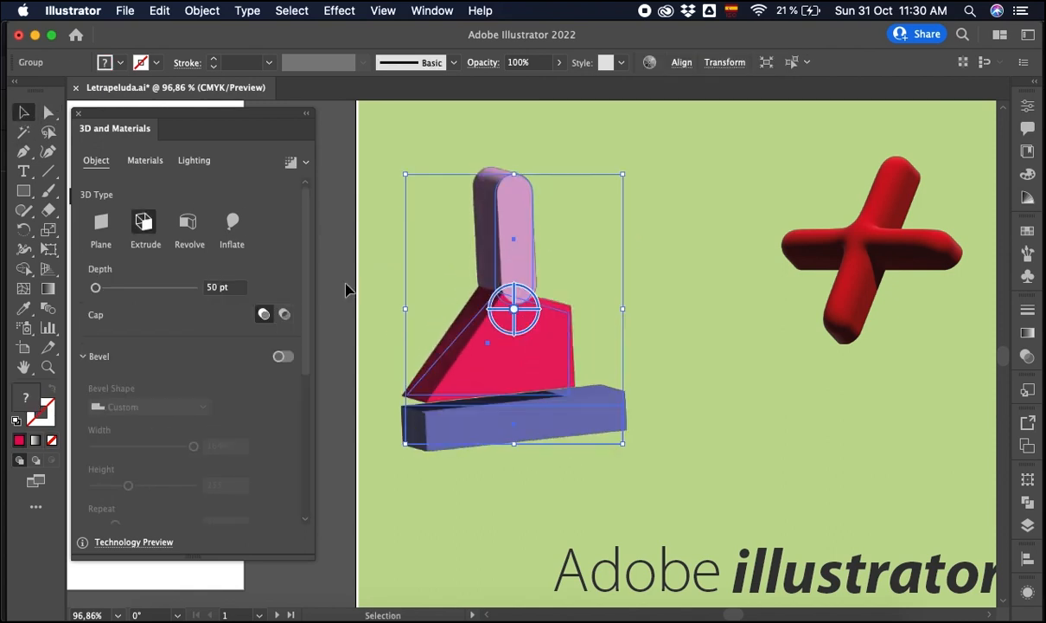
{"action": "left_click", "coordinate": [347, 289]}
- Move the 3D and Materials panel off the feature list and select the "Añadir texturas con materiales" line
{"action": "scroll", "coordinate": [640, 252], "scroll_direction": "down", "scroll_amount": 5}
{"action": "scroll", "coordinate": [639, 250], "scroll_direction": "up", "scroll_amount": 3}
{"action": "scroll", "coordinate": [640, 251], "scroll_direction": "left", "scroll_amount": 2}
{"action": "left_click_drag", "start_coordinate": [149, 114], "coordinate": [869, 129]}
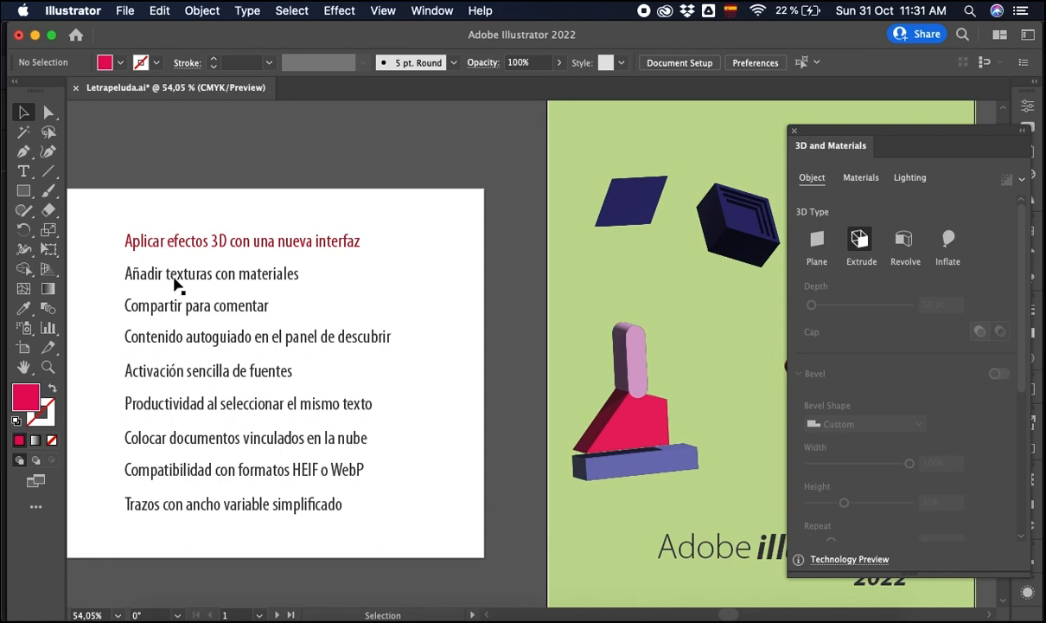
{"action": "left_click", "coordinate": [176, 282]}
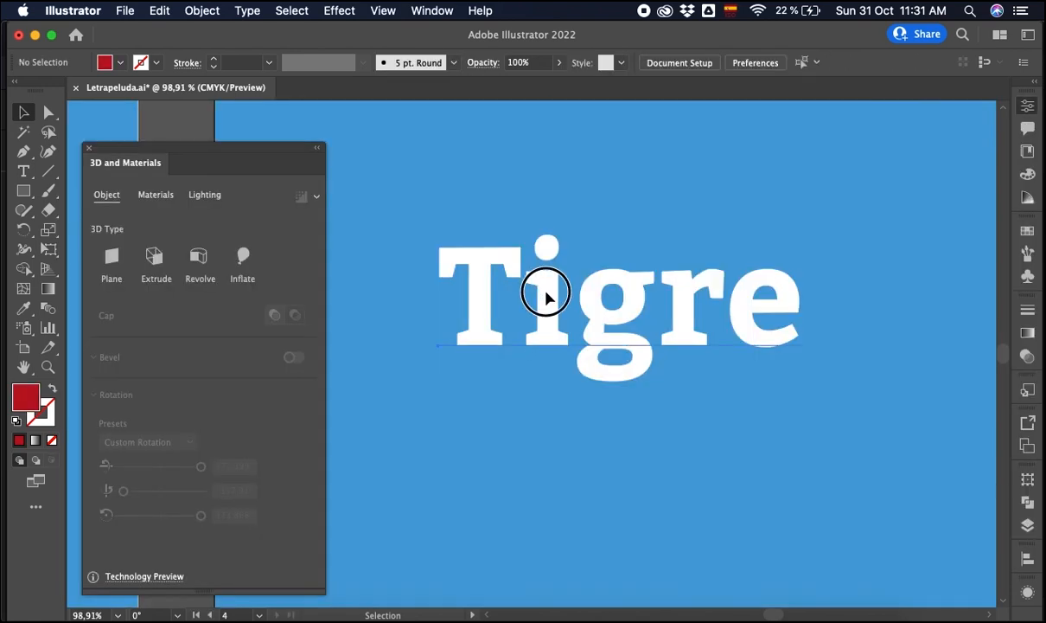
- Replace the word "Tigre" with "Leopardo" in the white text on the blue artboard
{"action": "left_click", "coordinate": [544, 298]}
{"action": "double_click", "coordinate": [547, 301]}
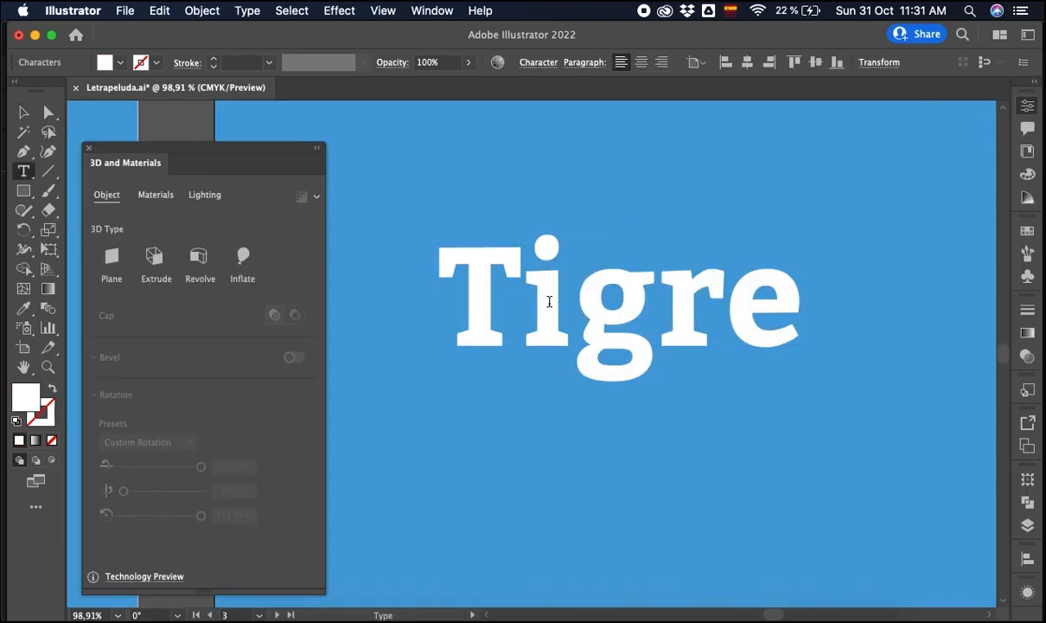
{"action": "left_click_drag", "start_coordinate": [792, 279], "coordinate": [443, 297]}
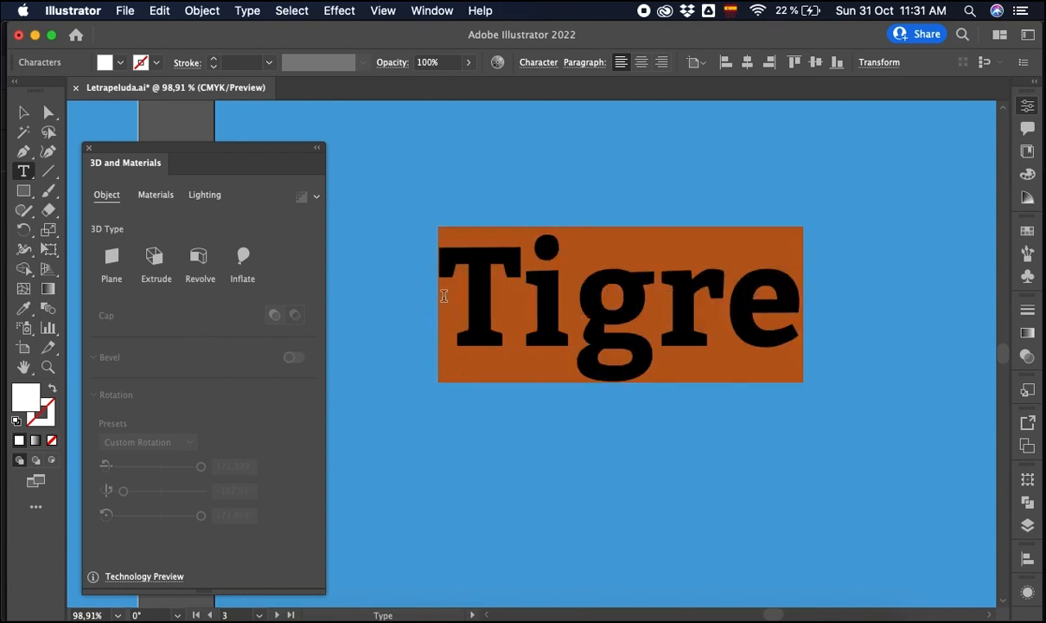
{"action": "type", "text": "Leopardo"}
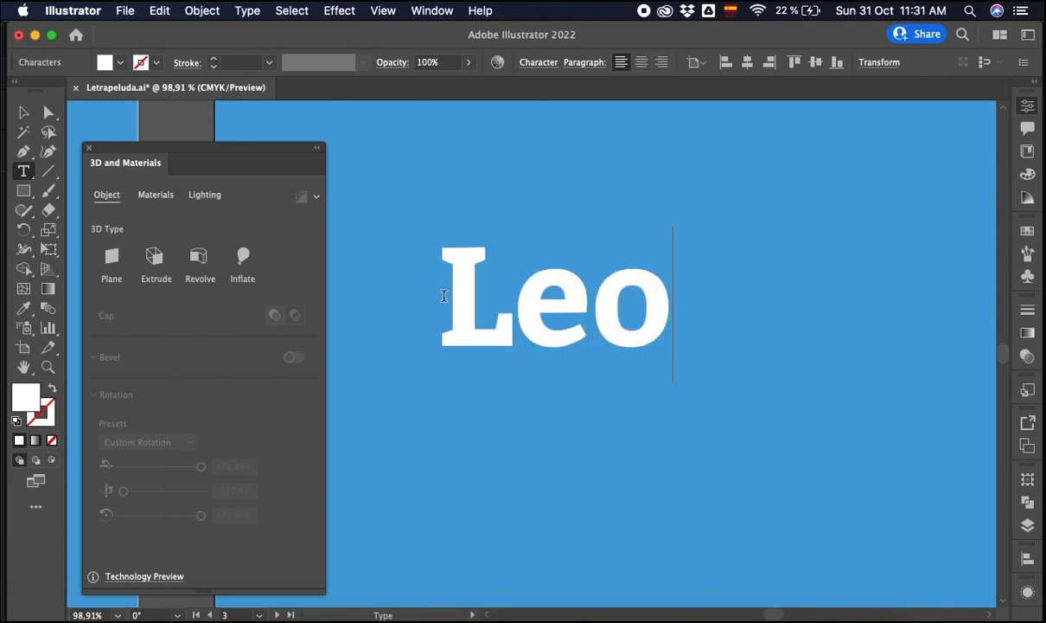
{"action": "key", "text": "Escape"}
- Scale the word "Leopardo" down slightly and position it within the blue artboard
{"action": "key", "text": "super+minus"}
{"action": "left_click_drag", "start_coordinate": [597, 328], "coordinate": [547, 333]}
{"action": "left_click", "coordinate": [840, 283]}
{"action": "scroll", "coordinate": [840, 282], "scroll_direction": "left", "scroll_amount": 3}
{"action": "left_click", "coordinate": [712, 307]}
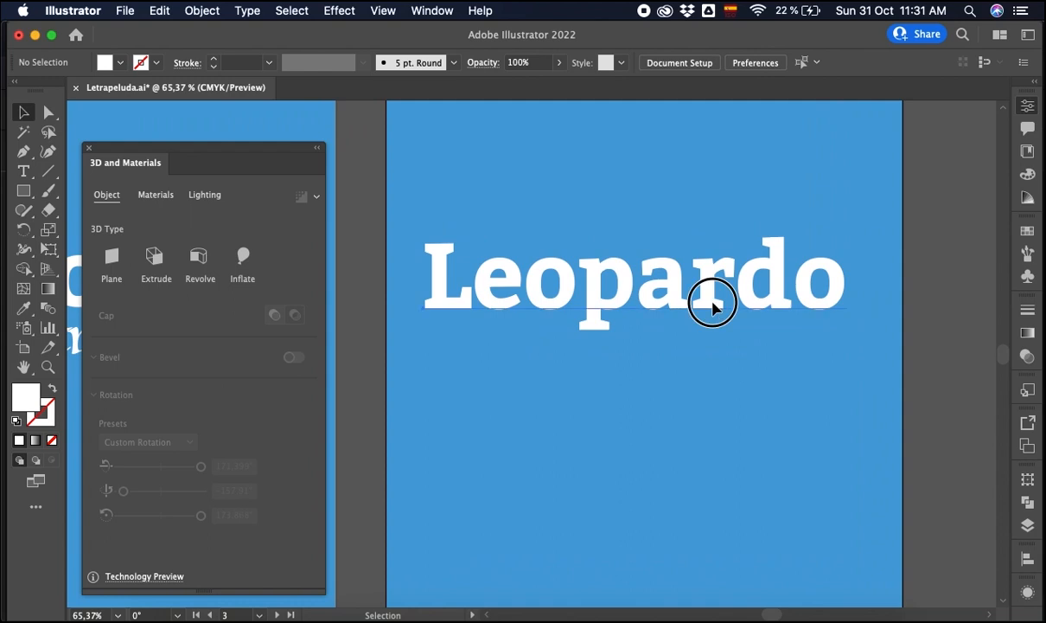
{"action": "left_click_drag", "start_coordinate": [846, 333], "coordinate": [821, 324]}
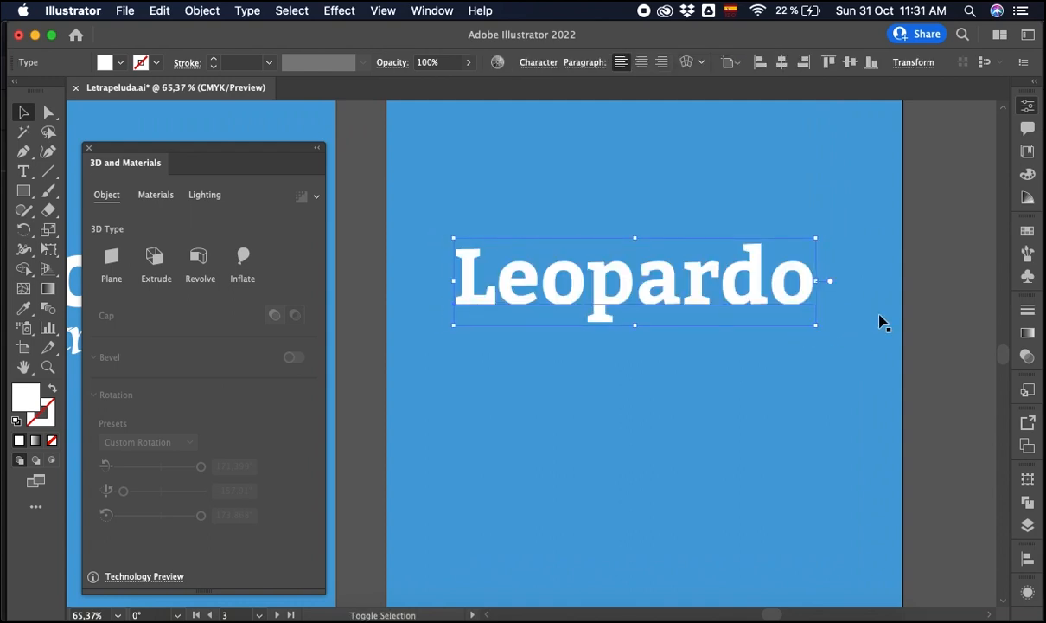
- Extrude the "Leopardo" text 50 pt at a tilted 3D angle and display the materials available for it
{"action": "left_click", "coordinate": [154, 259]}
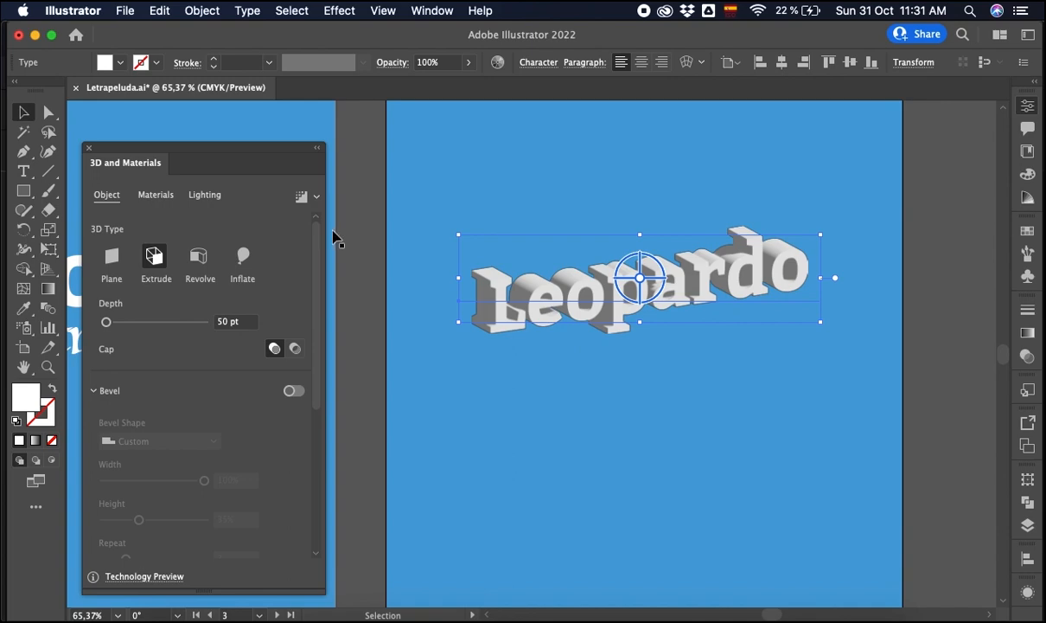
{"action": "left_click", "coordinate": [156, 196]}
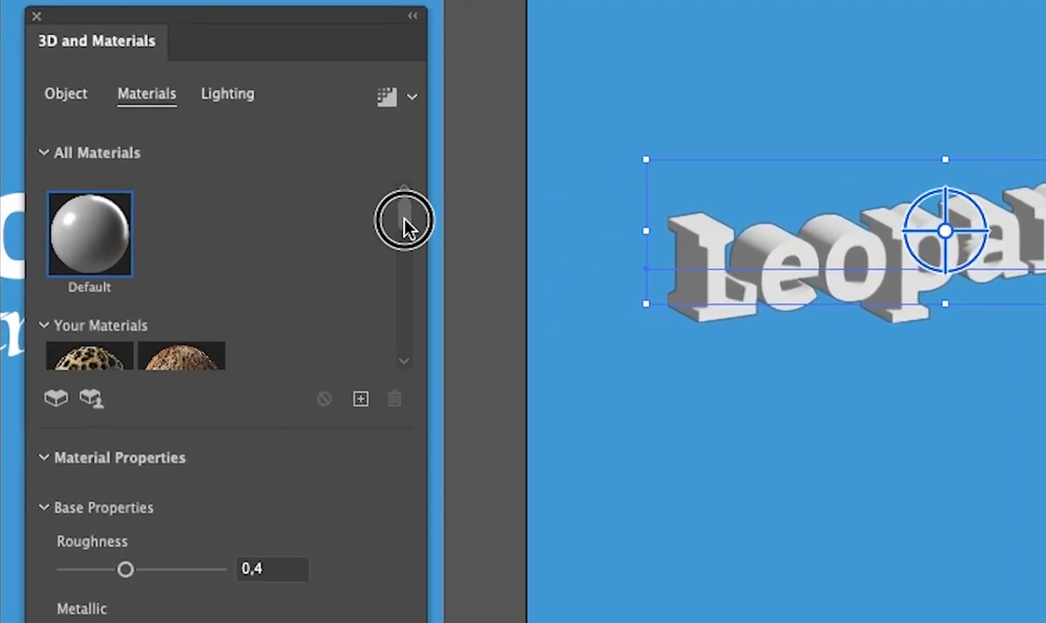
{"action": "left_click_drag", "start_coordinate": [404, 220], "coordinate": [401, 236]}
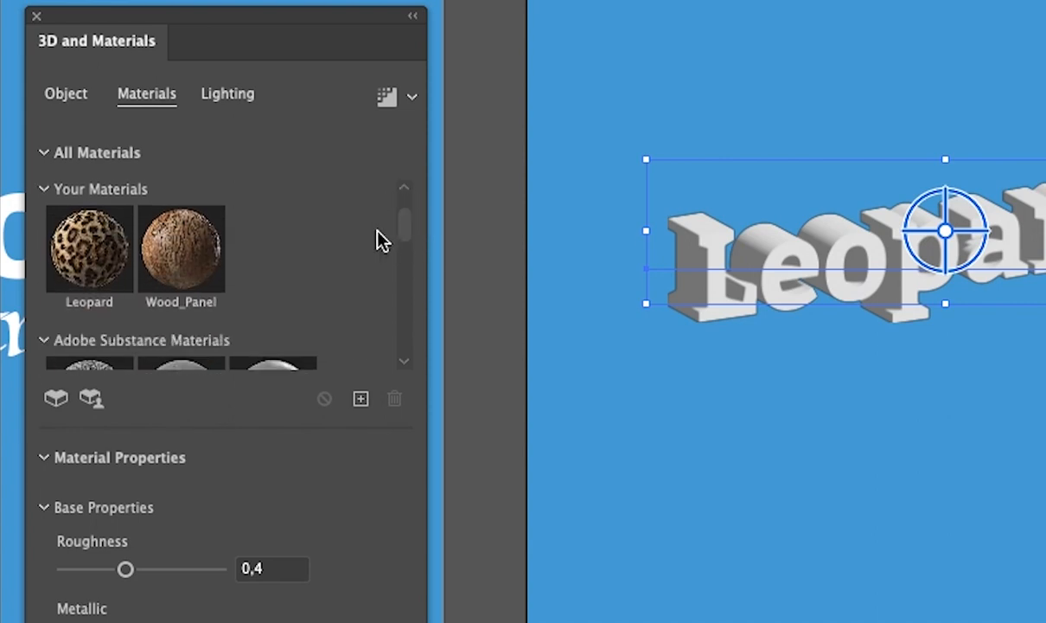
{"action": "left_click_drag", "start_coordinate": [399, 243], "coordinate": [397, 227]}
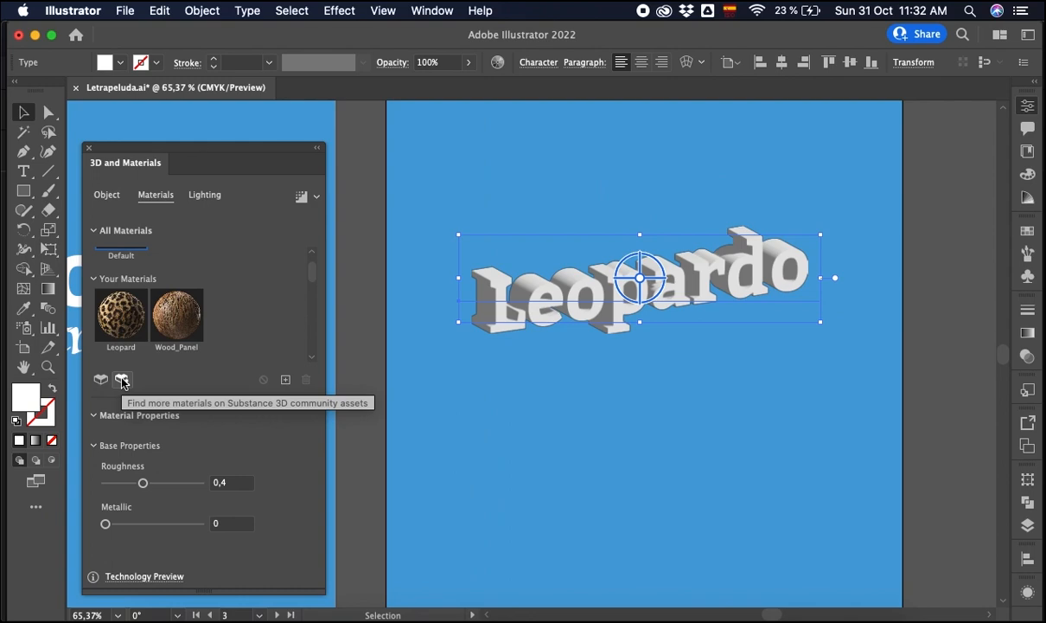
- Open the Substance 3D community assets site in Firefox, close the duplicate page and browse the materials
{"action": "left_click", "coordinate": [122, 384]}
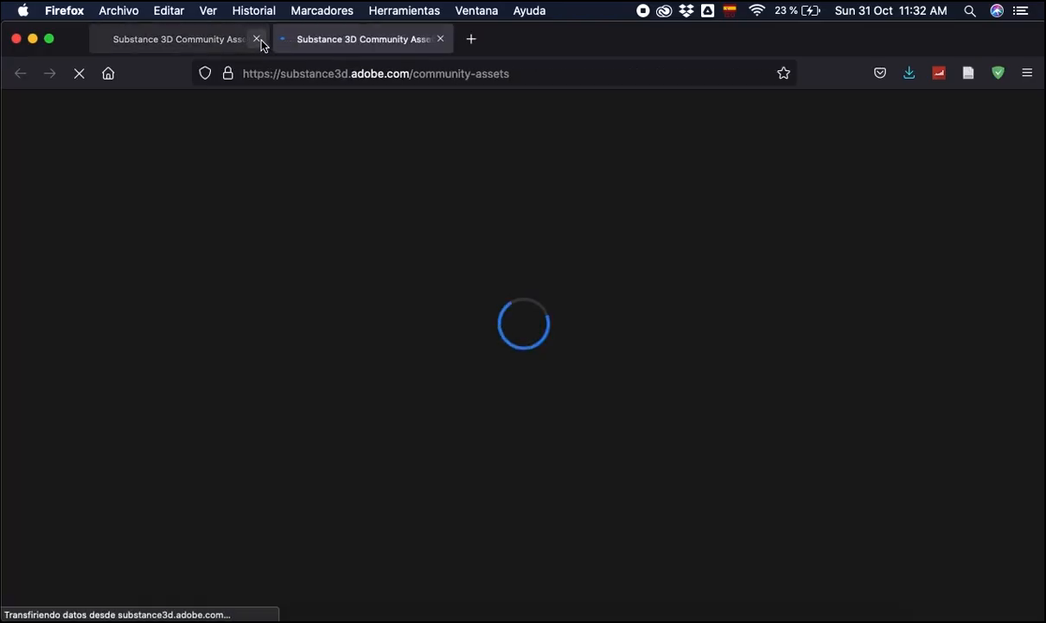
{"action": "left_click", "coordinate": [257, 39]}
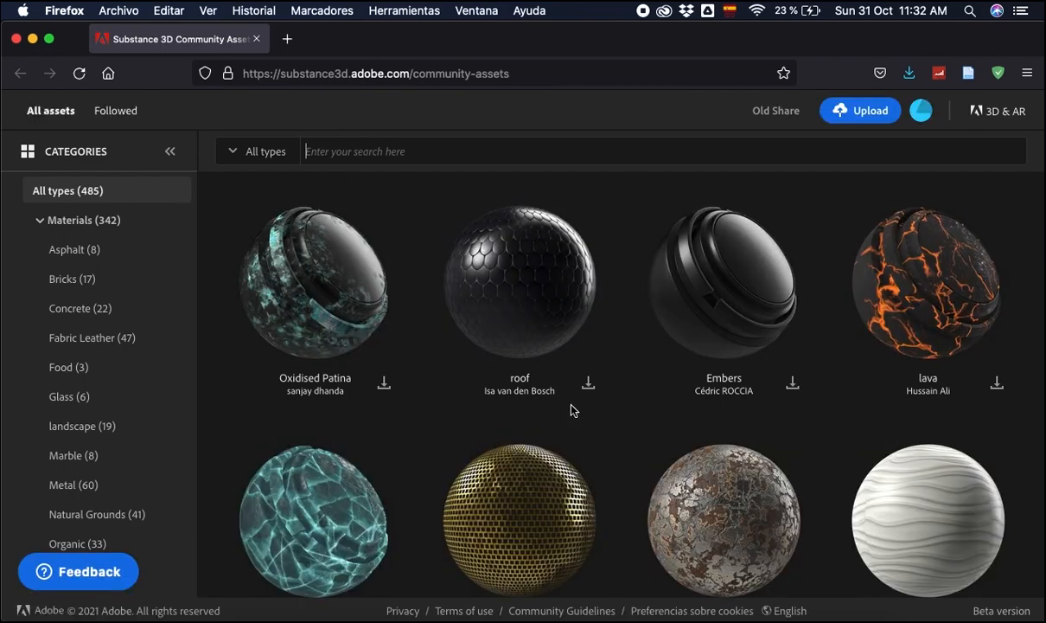
{"action": "scroll", "coordinate": [605, 448], "scroll_direction": "down", "scroll_amount": 10}
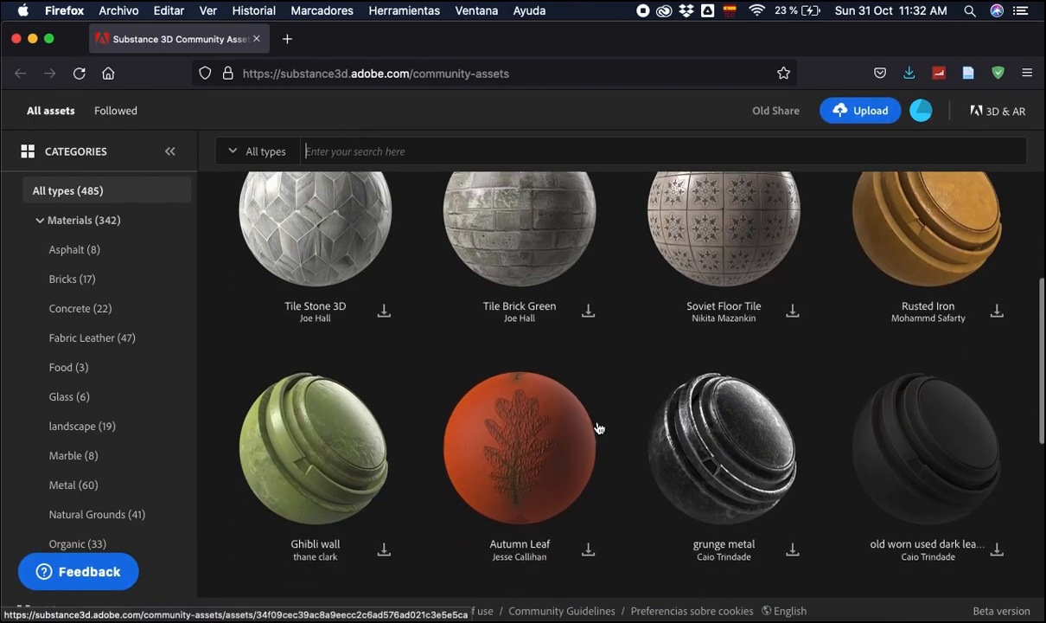
{"action": "scroll", "coordinate": [599, 427], "scroll_direction": "down", "scroll_amount": 3}
{"action": "scroll", "coordinate": [596, 425], "scroll_direction": "down", "scroll_amount": 15}
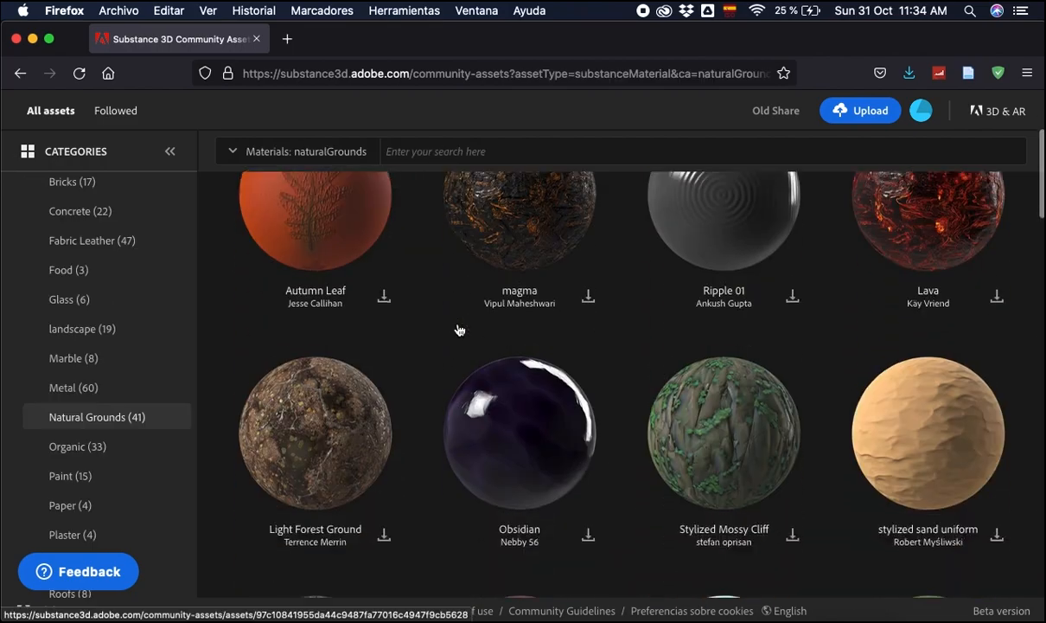
- Browse the Natural Grounds and Metal categories and save the Sci fi floor material file to the computer
{"action": "scroll", "coordinate": [456, 328], "scroll_direction": "down", "scroll_amount": 10}
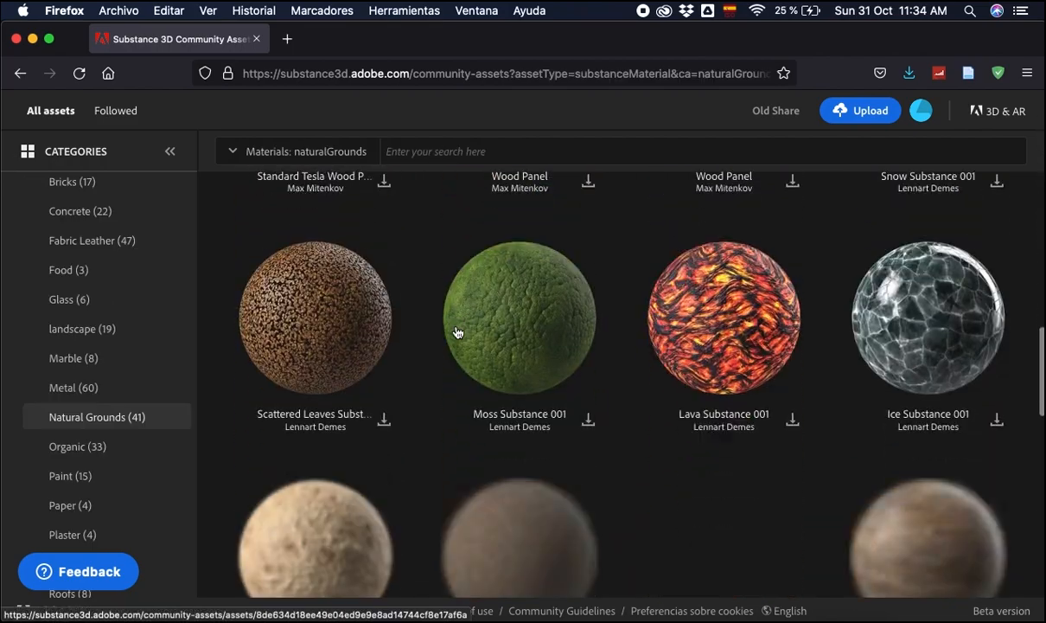
{"action": "scroll", "coordinate": [456, 334], "scroll_direction": "down", "scroll_amount": 1}
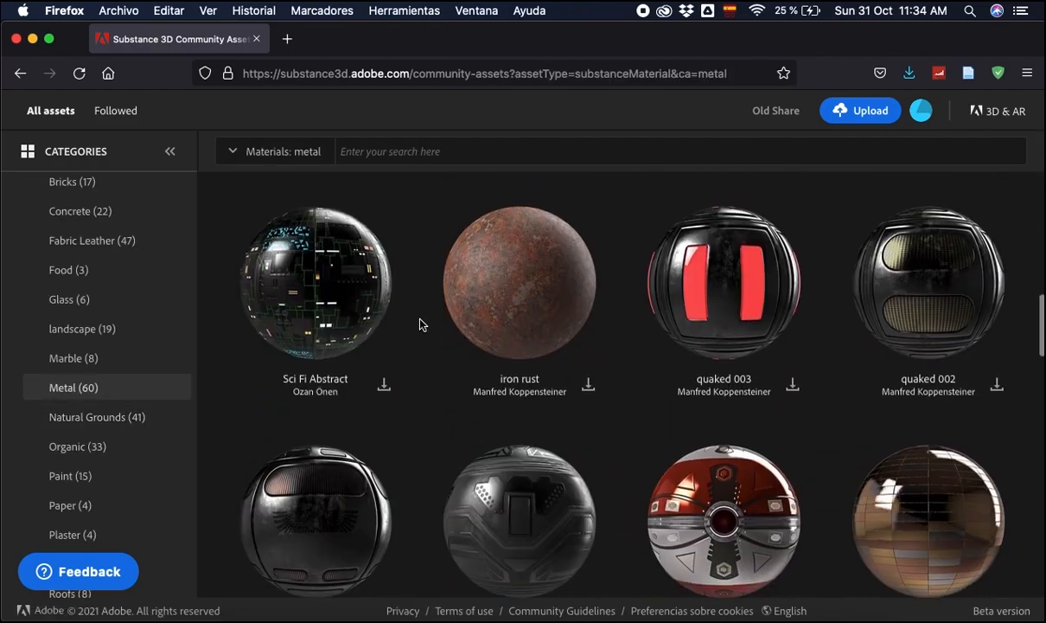
{"action": "scroll", "coordinate": [422, 324], "scroll_direction": "down", "scroll_amount": 4}
{"action": "scroll", "coordinate": [421, 324], "scroll_direction": "down", "scroll_amount": 1}
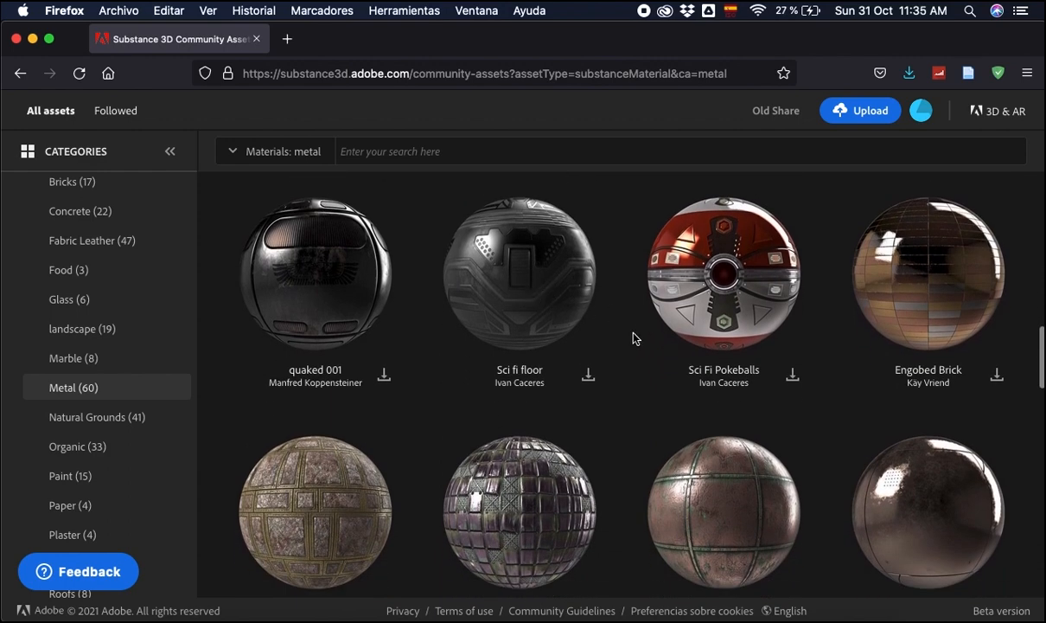
{"action": "left_click", "coordinate": [600, 375]}
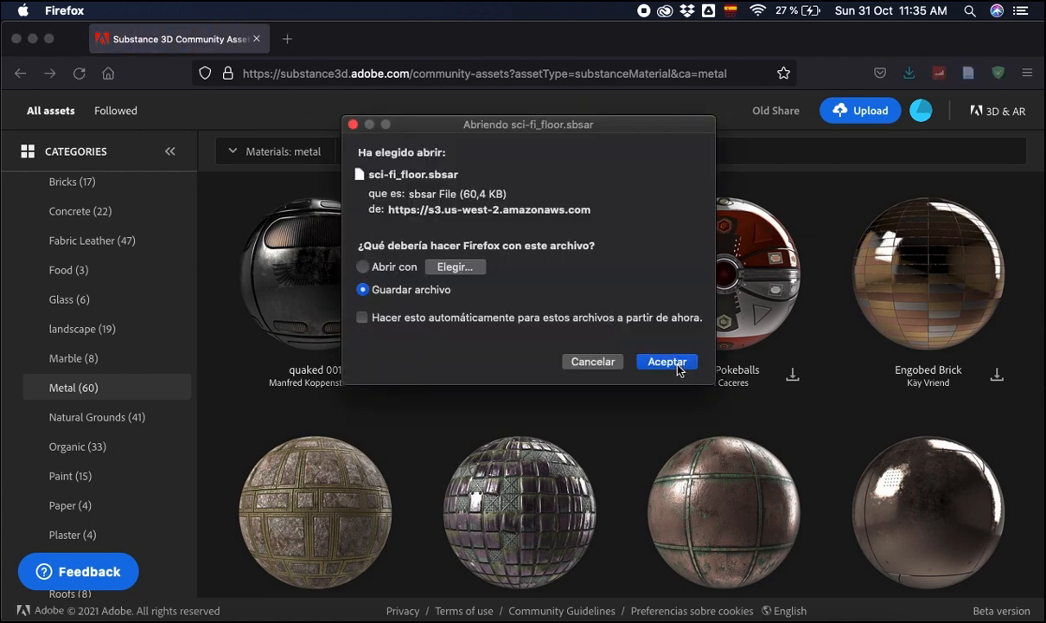
{"action": "left_click", "coordinate": [671, 363]}
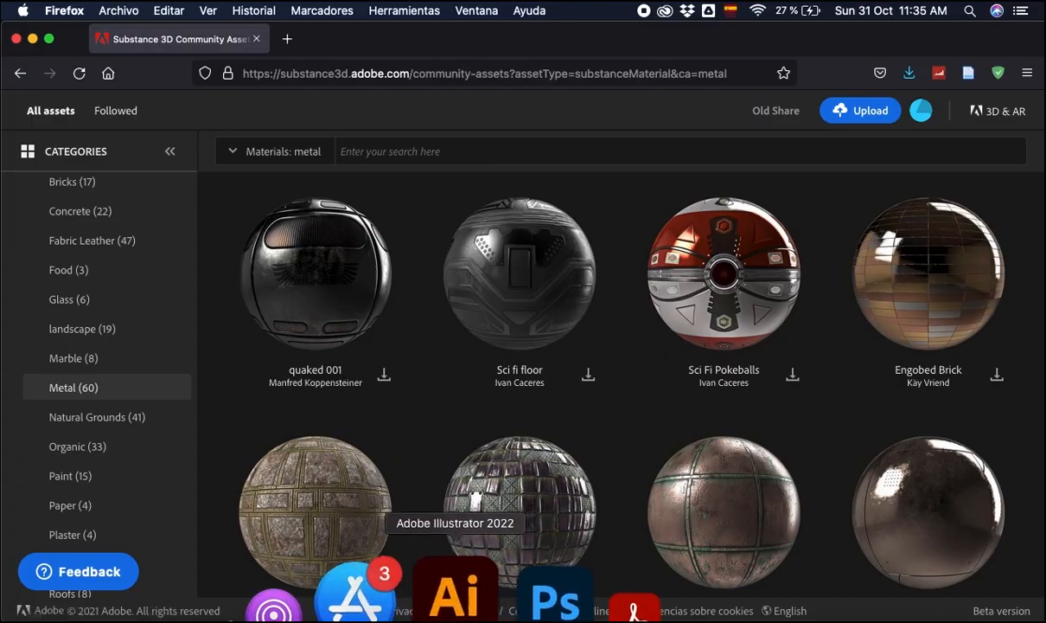
- Switch back to Illustrator and add the downloaded sci-fi_floor.sbsar file as a new material
{"action": "left_click", "coordinate": [454, 592]}
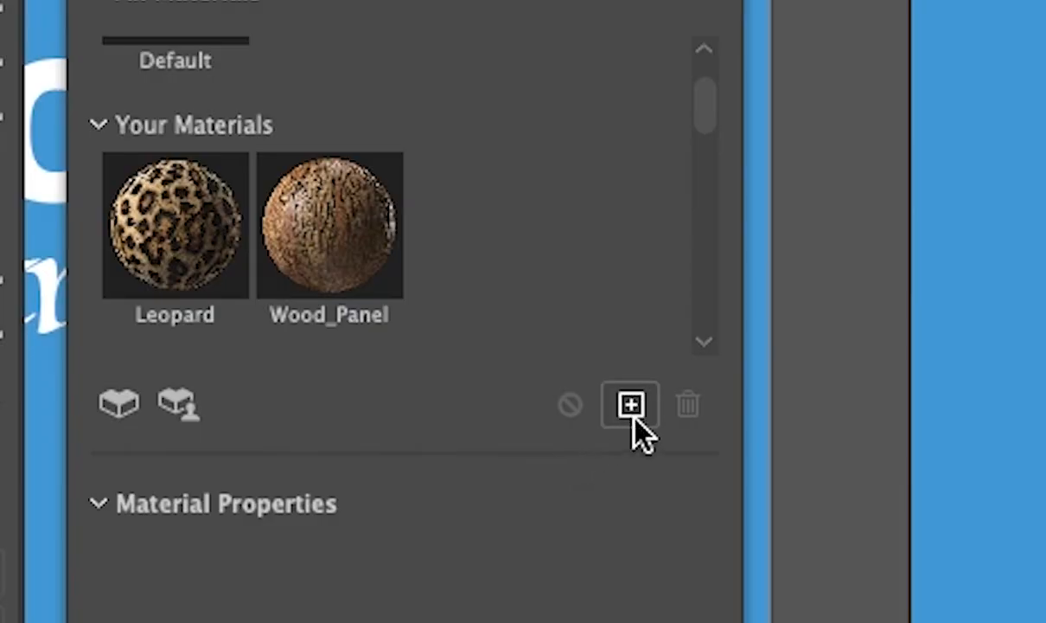
{"action": "left_click", "coordinate": [631, 405]}
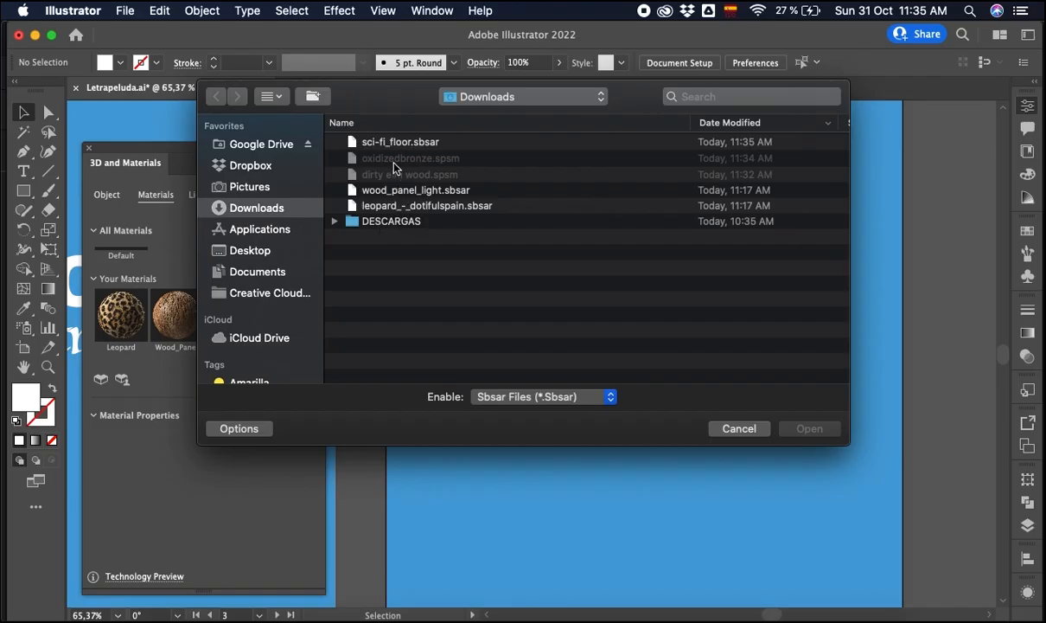
{"action": "left_click", "coordinate": [390, 147]}
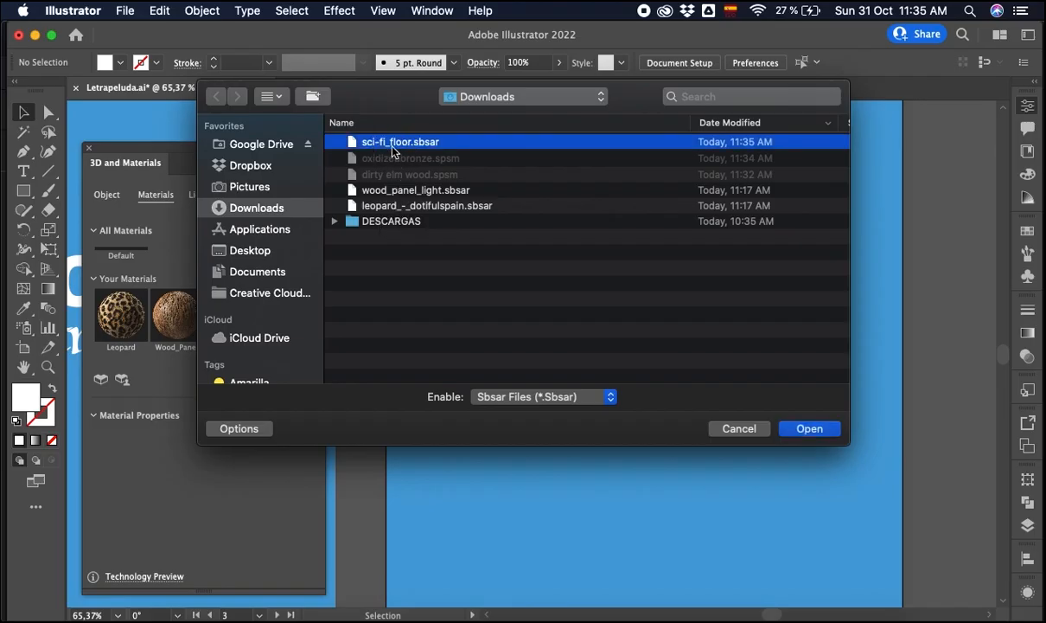
{"action": "left_click", "coordinate": [808, 429]}
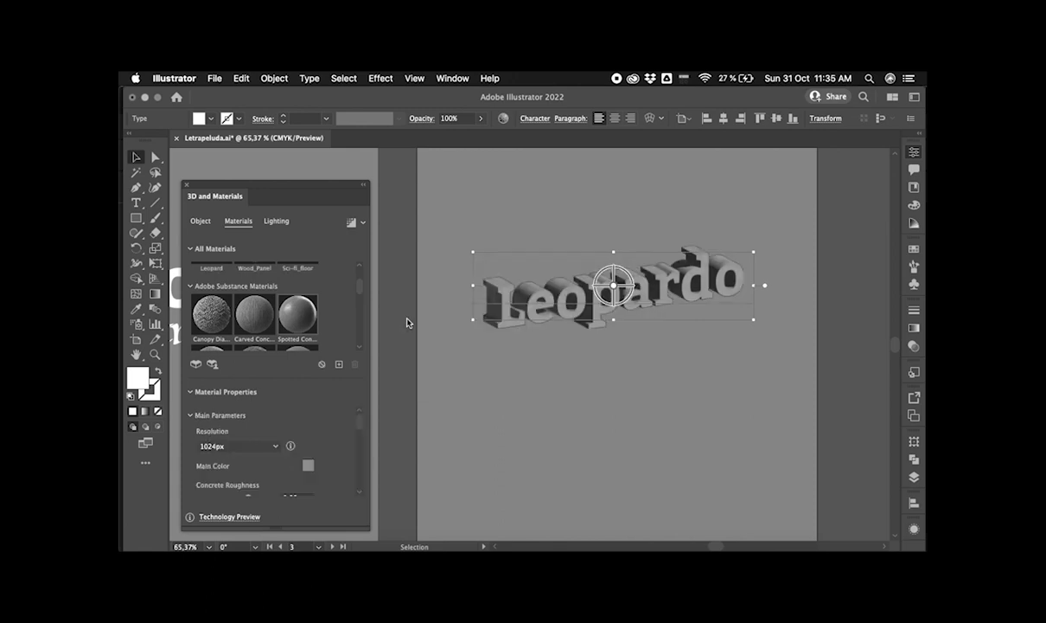
- Apply the Sci-fi_floor material to the extruded "Leopardo" text
{"action": "scroll", "coordinate": [330, 305], "scroll_direction": "up", "scroll_amount": 2}
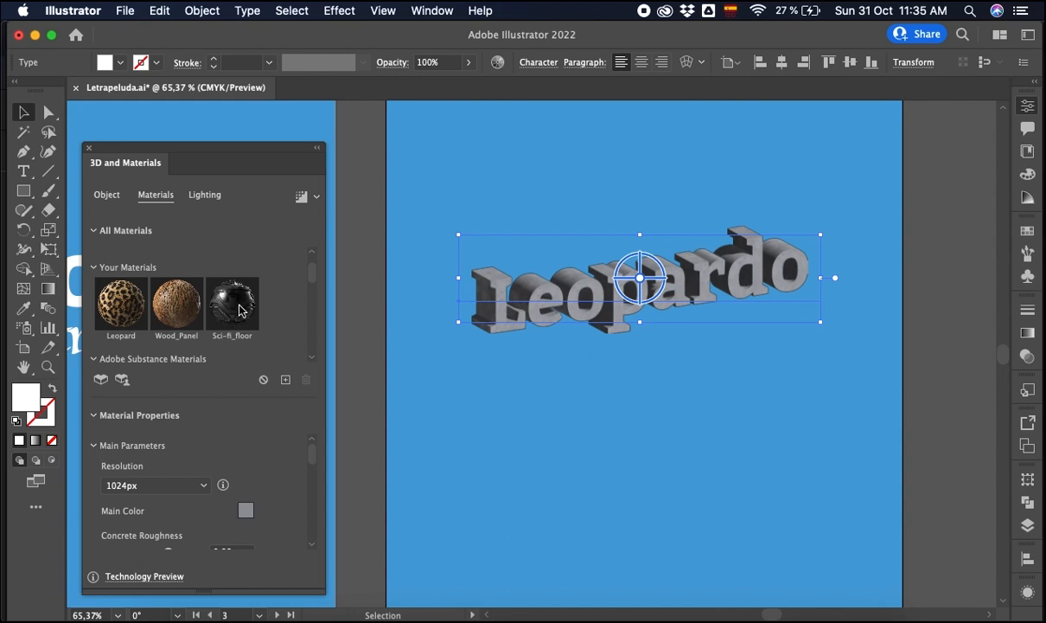
{"action": "left_click", "coordinate": [238, 309]}
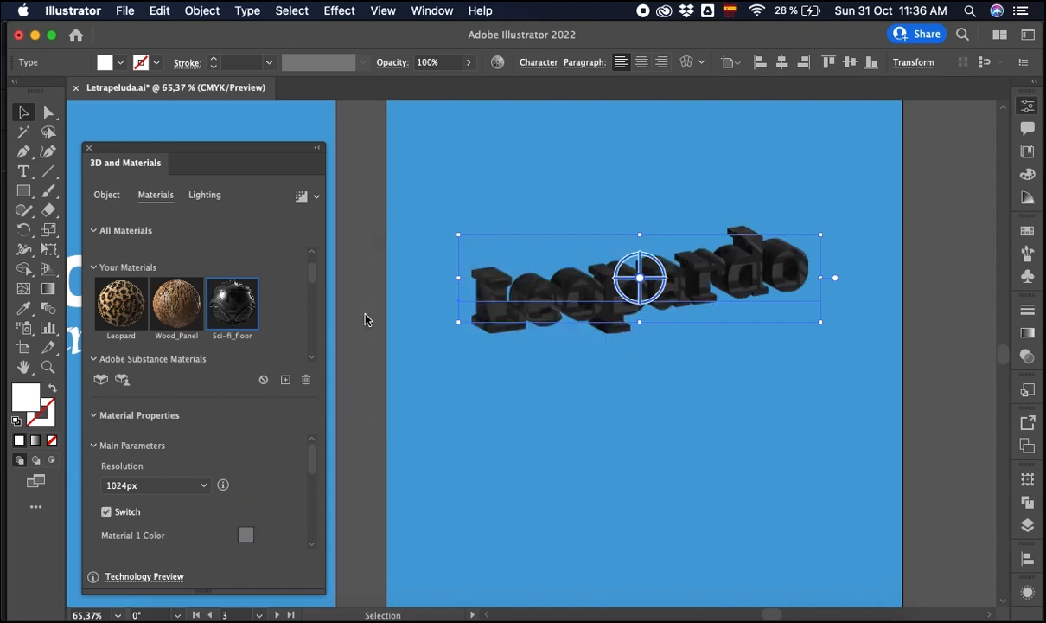
{"action": "left_click", "coordinate": [391, 309]}
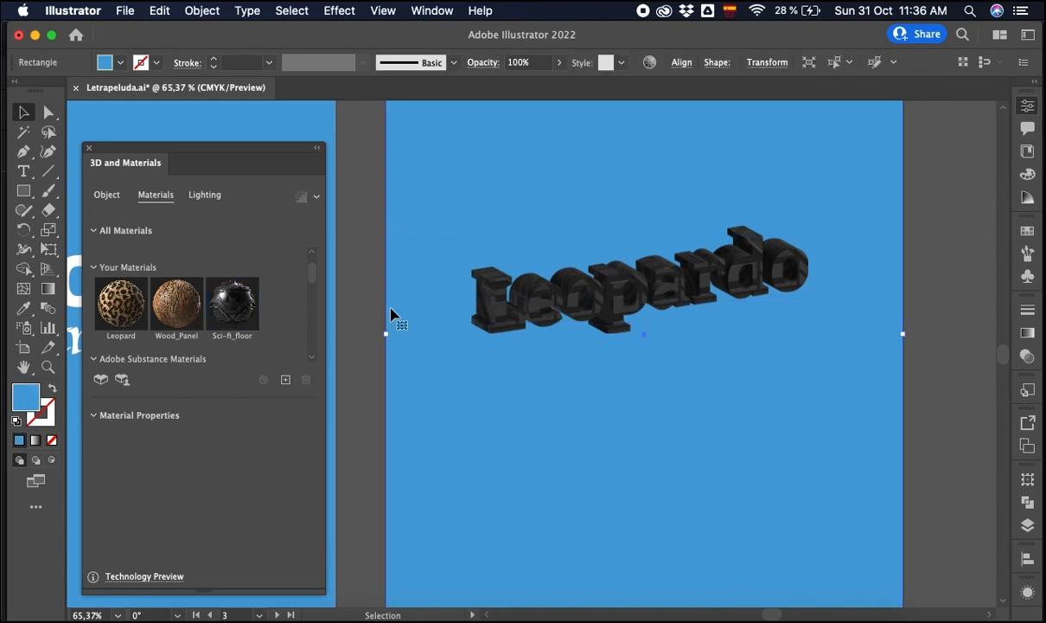
- Reselect the extruded "Leopardo" text, apply the Leopard material to it and inspect the deselected lettering up close
{"action": "left_click", "coordinate": [499, 281]}
{"action": "left_click", "coordinate": [128, 311]}
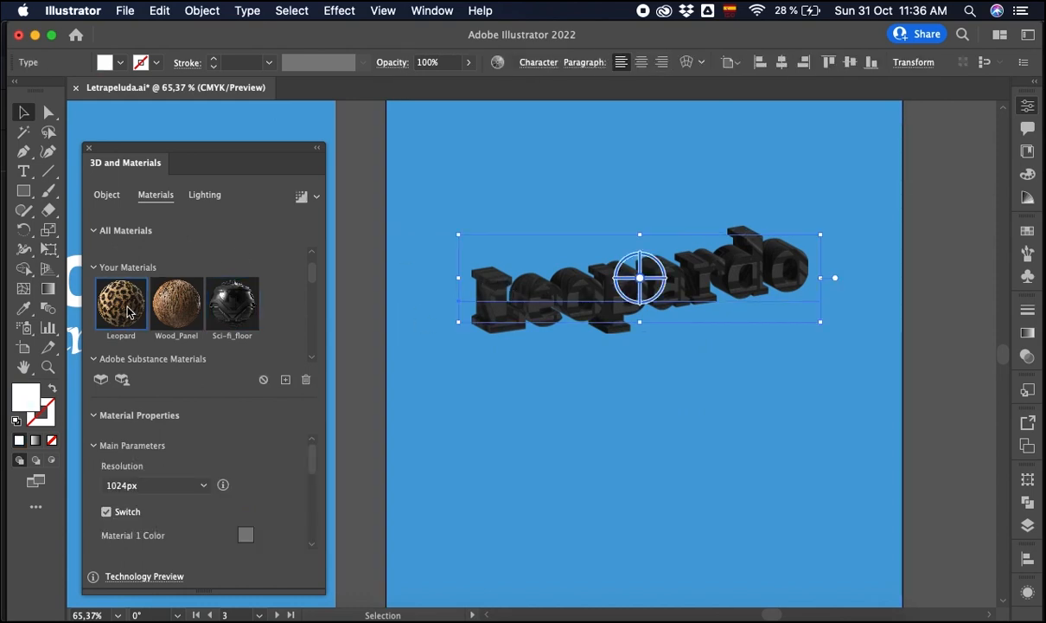
{"action": "left_click", "coordinate": [365, 311]}
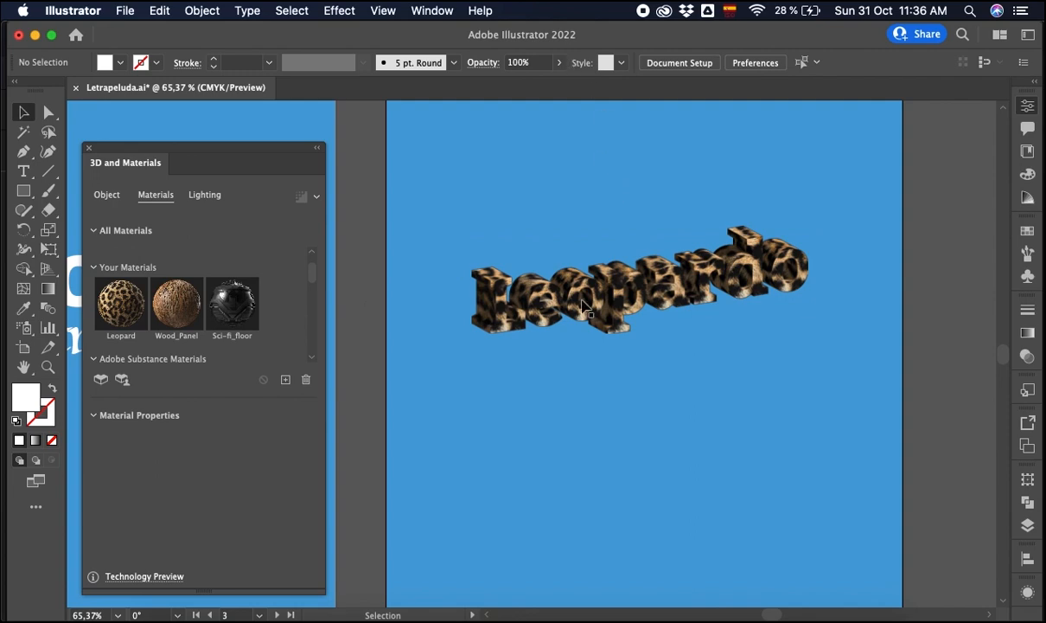
{"action": "scroll", "coordinate": [582, 300], "scroll_direction": "up", "scroll_amount": 5}
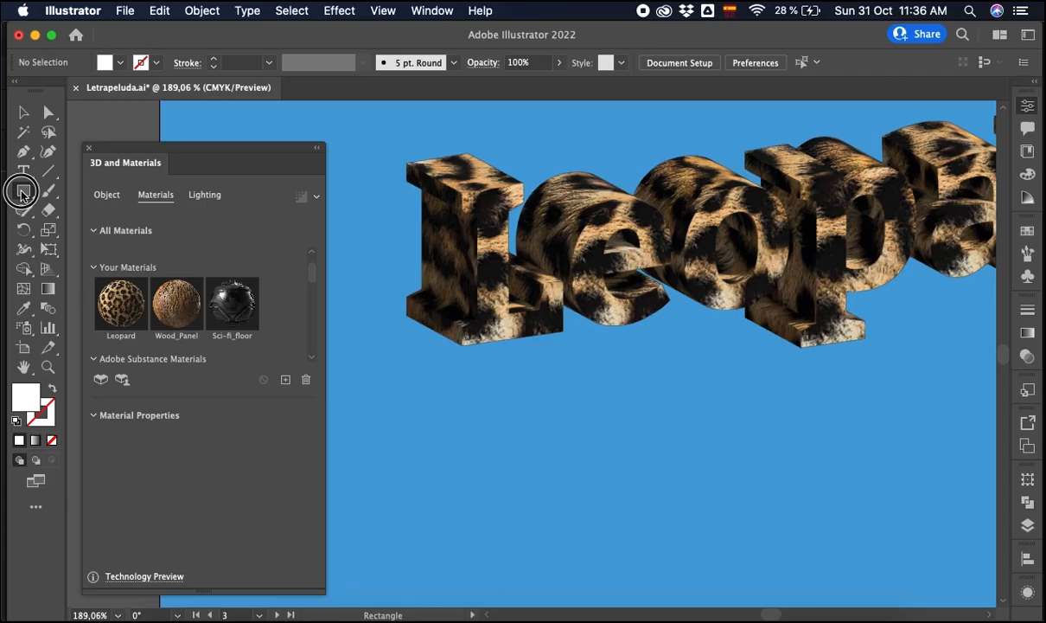
- Draw a white circle on the blue artboard below the leopard-textured lettering
{"action": "left_click_drag", "start_coordinate": [23, 191], "coordinate": [79, 235]}
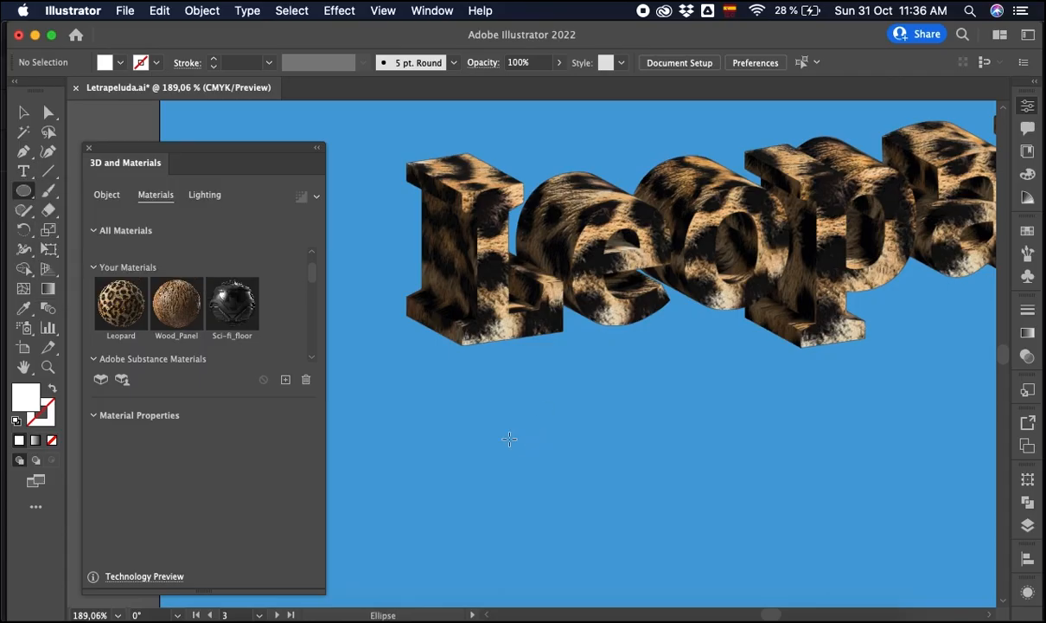
{"action": "mouse_move", "coordinate": [478, 406]}
{"action": "left_mouse_down"}
{"action": "mouse_move", "coordinate": [628, 544]}
{"action": "mouse_move", "coordinate": [650, 578]}
{"action": "left_mouse_up"}
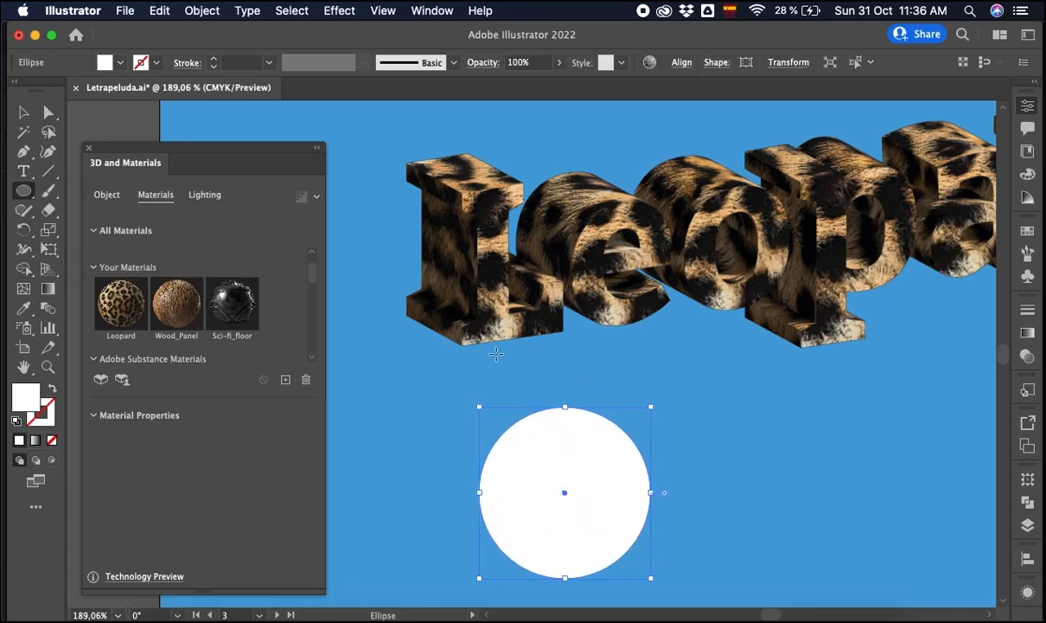
{"action": "key", "text": "v"}
- Apply the Sci-fi_floor material to the circle and turn it into a 360° Revolve 3D object
{"action": "left_click", "coordinate": [239, 302]}
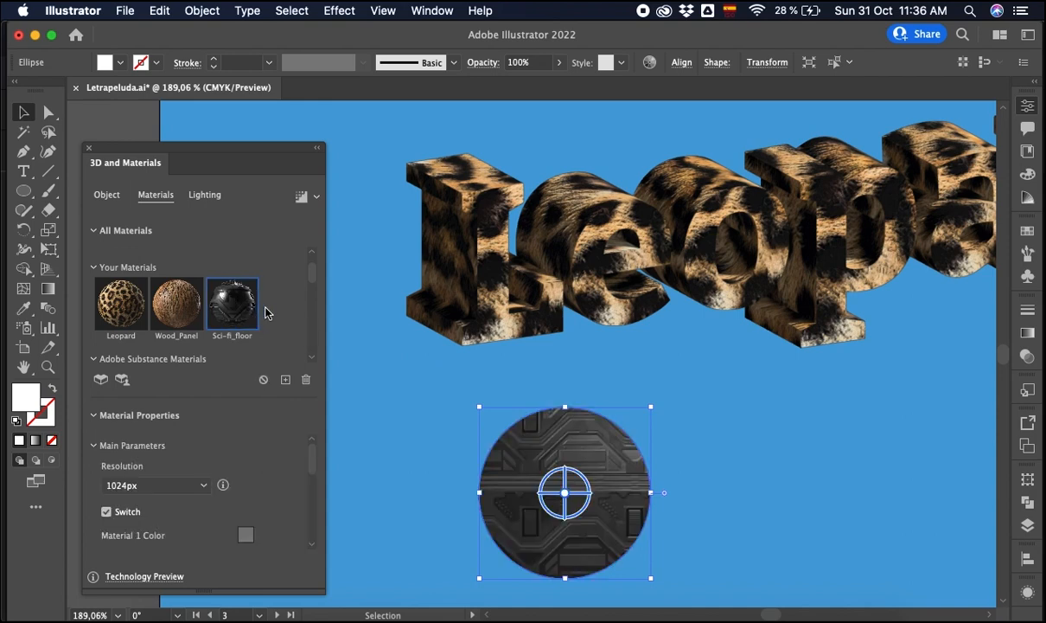
{"action": "left_click", "coordinate": [107, 195]}
{"action": "left_click", "coordinate": [198, 257]}
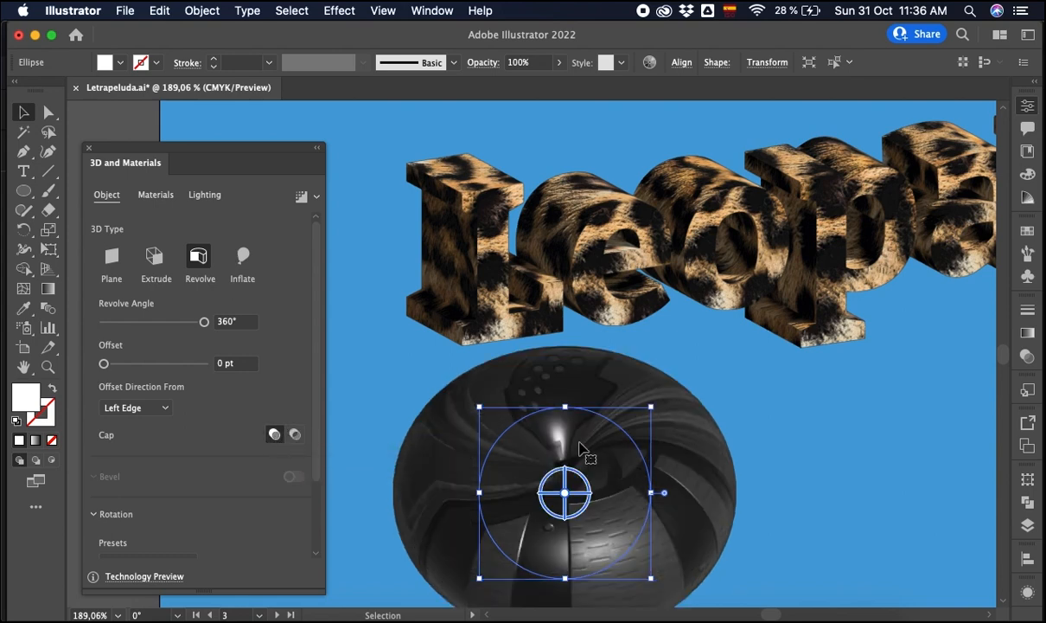
- Change the revolved object's material to Leopard, rotate it in 3D and deselect it
{"action": "left_click", "coordinate": [156, 194]}
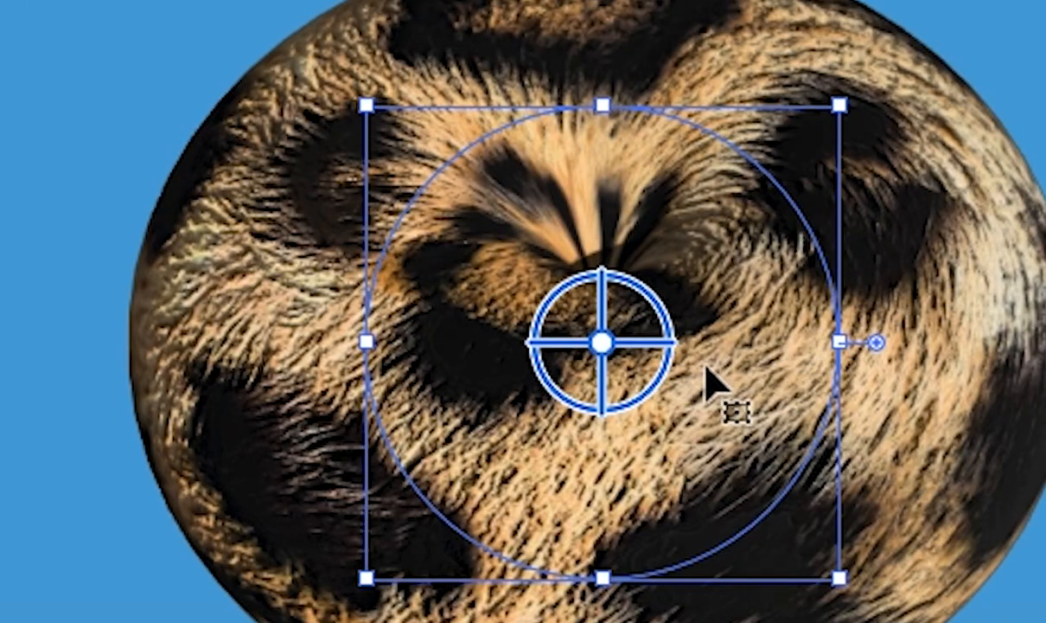
{"action": "left_click_drag", "start_coordinate": [621, 339], "coordinate": [641, 163]}
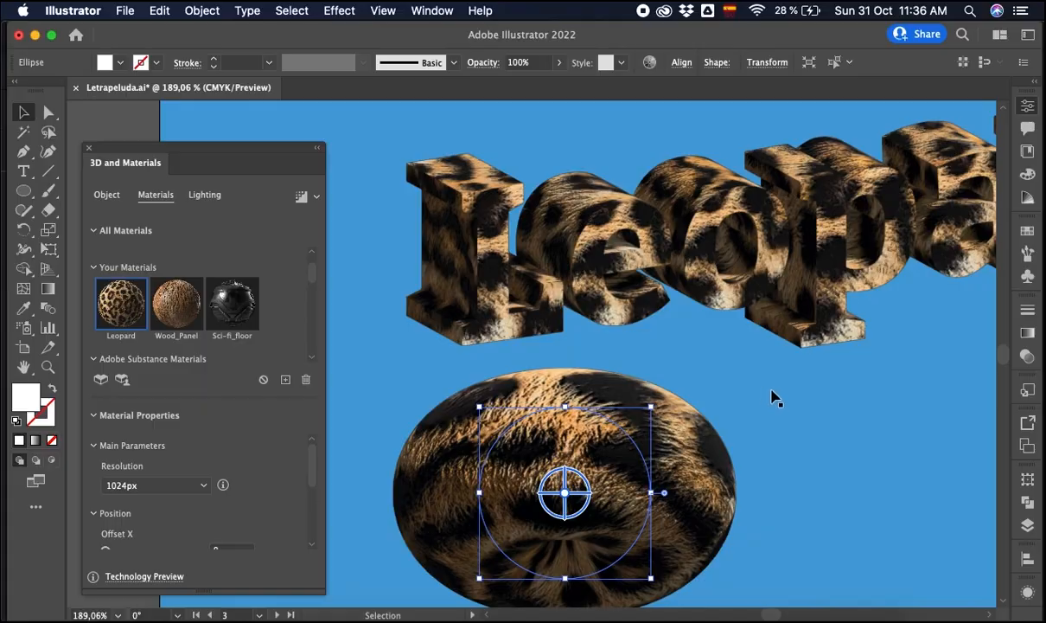
{"action": "left_click", "coordinate": [779, 403]}
- Recolor the "Compartir para comentar" line in the feature list with the red sampled from "Añadir texturas con materiales"
{"action": "scroll", "coordinate": [769, 406], "scroll_direction": "down", "scroll_amount": 3}
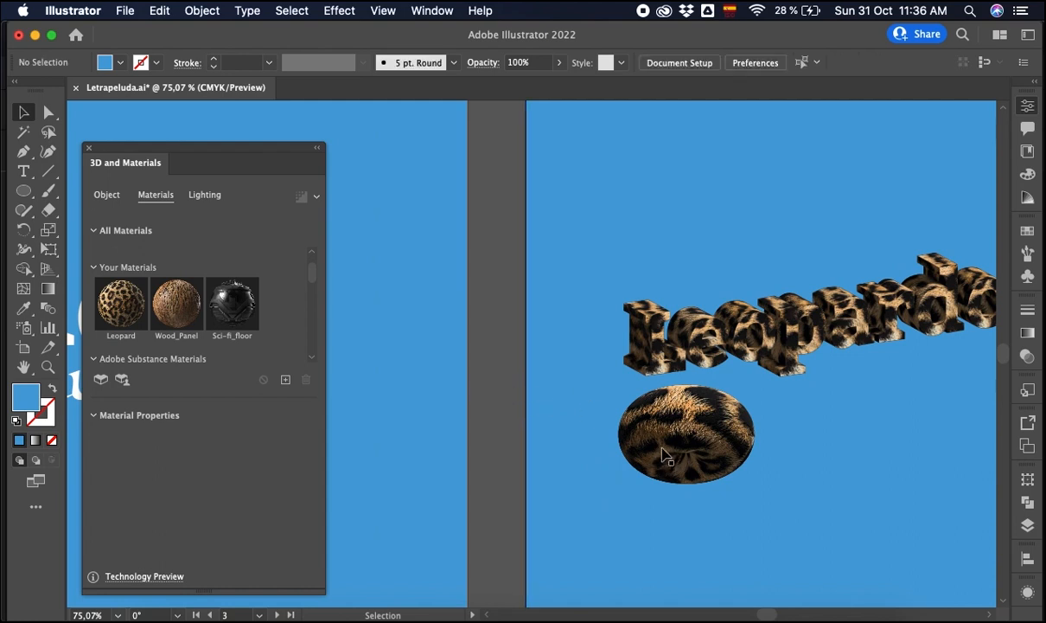
{"action": "scroll", "coordinate": [743, 350], "scroll_direction": "down", "scroll_amount": 3}
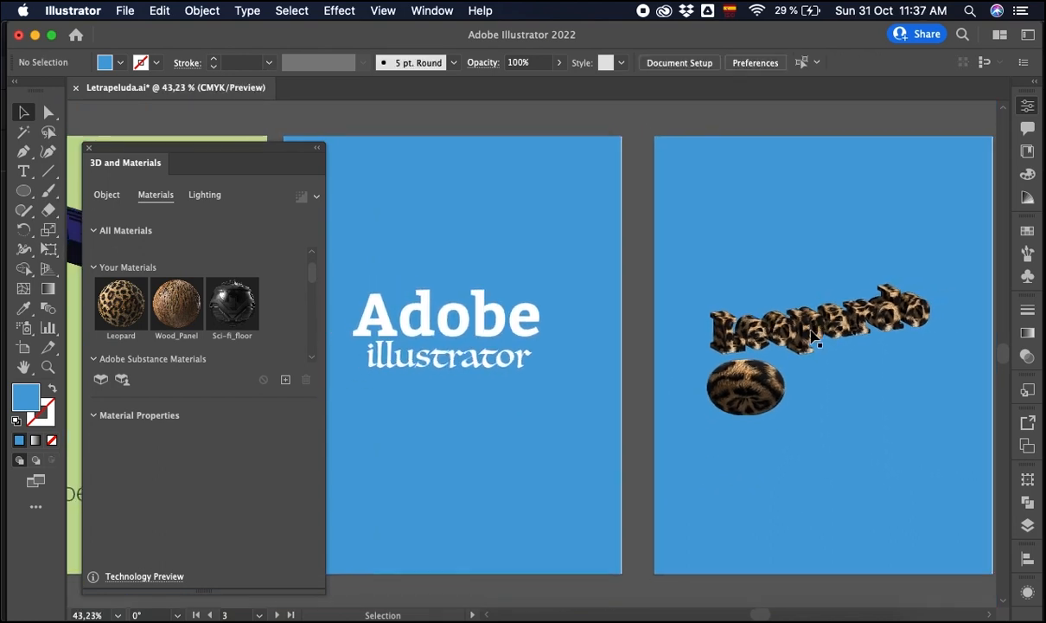
{"action": "scroll", "coordinate": [709, 359], "scroll_direction": "left", "scroll_amount": 10}
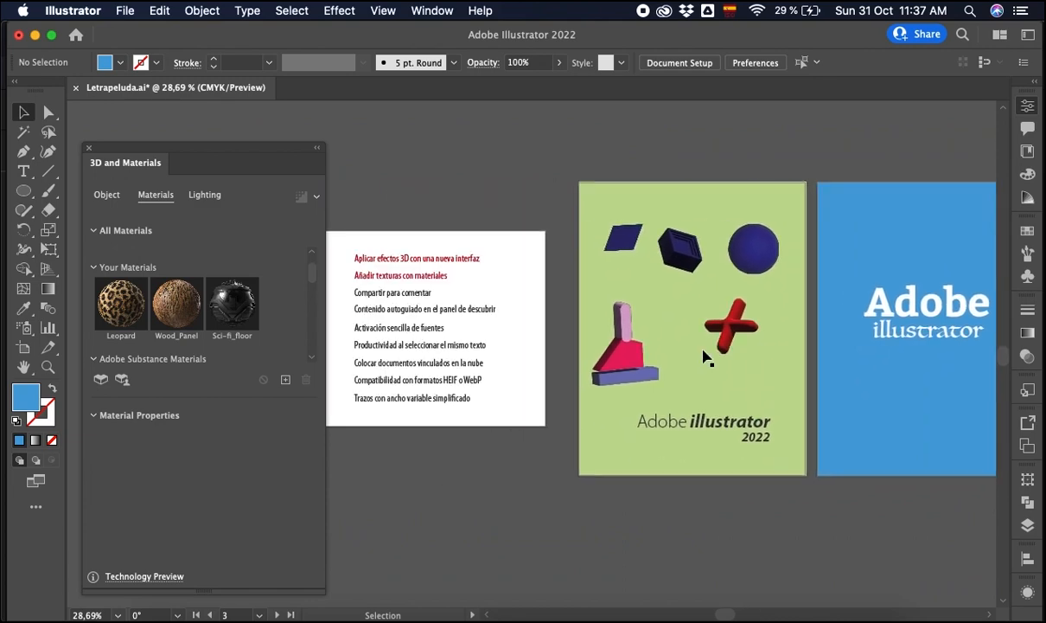
{"action": "scroll", "coordinate": [440, 299], "scroll_direction": "up", "scroll_amount": 3}
{"action": "scroll", "coordinate": [440, 299], "scroll_direction": "up", "scroll_amount": 2}
{"action": "scroll", "coordinate": [441, 299], "scroll_direction": "left", "scroll_amount": 5}
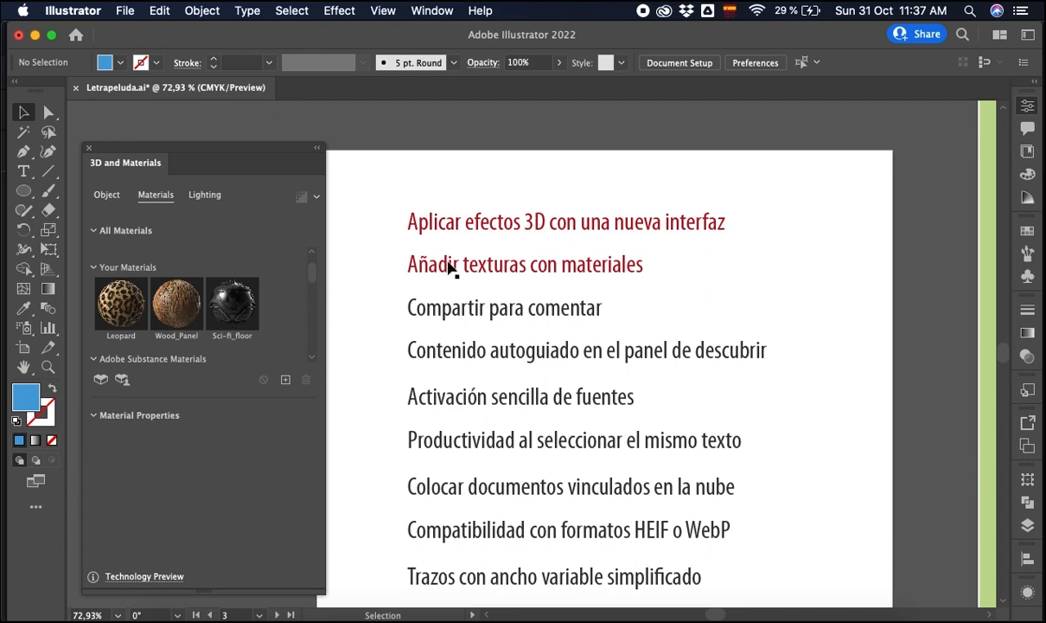
{"action": "left_click", "coordinate": [467, 308]}
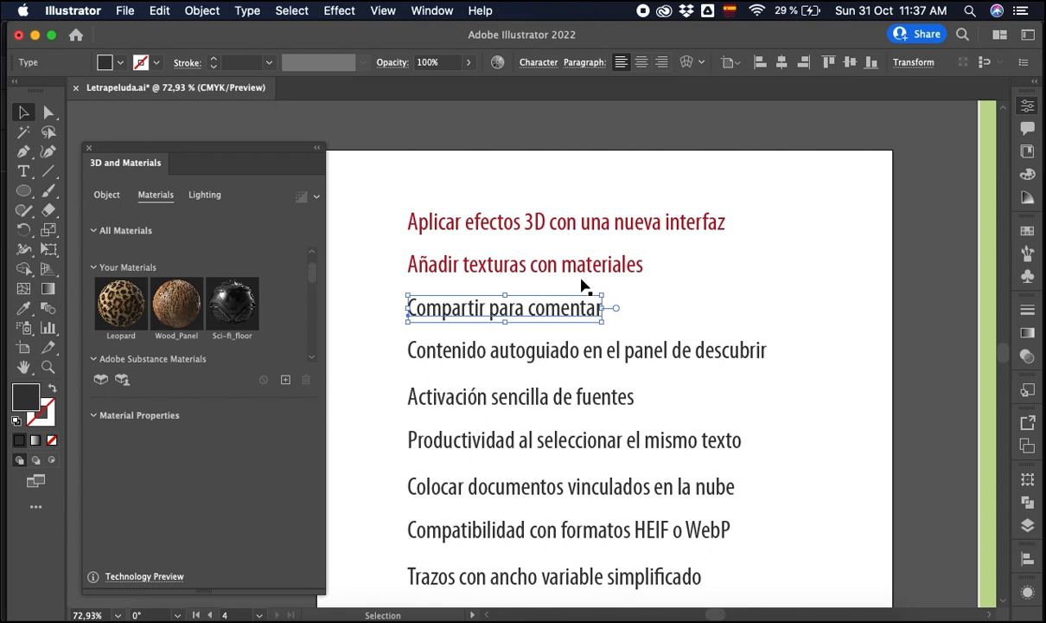
{"action": "key", "text": "i"}
{"action": "left_click", "coordinate": [587, 263]}
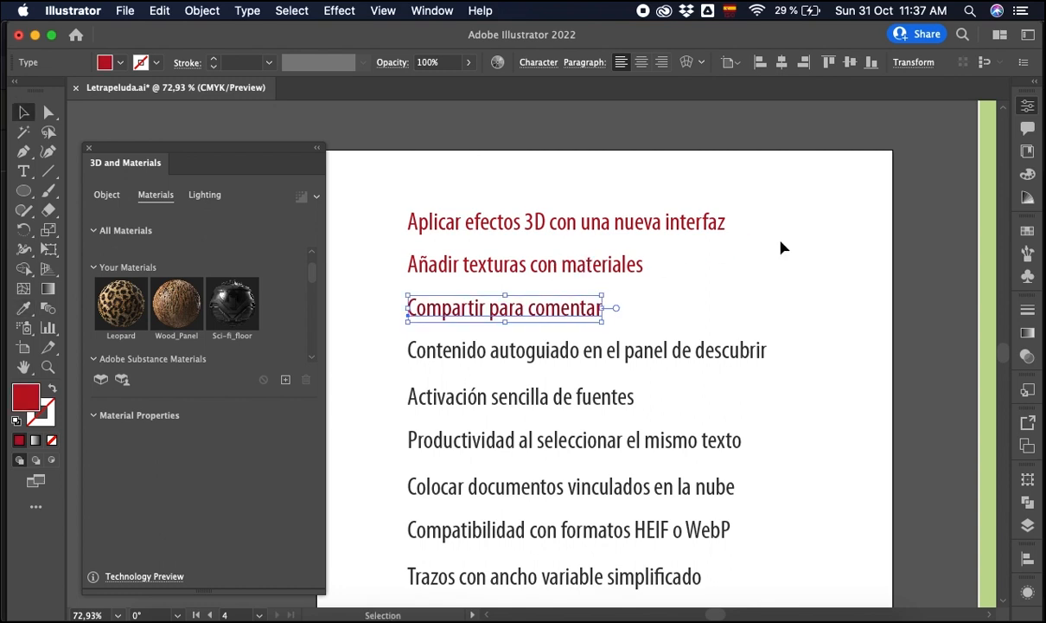
- Show the document's sharing options and dismiss them without saving it as a cloud document
{"action": "left_click", "coordinate": [918, 34]}
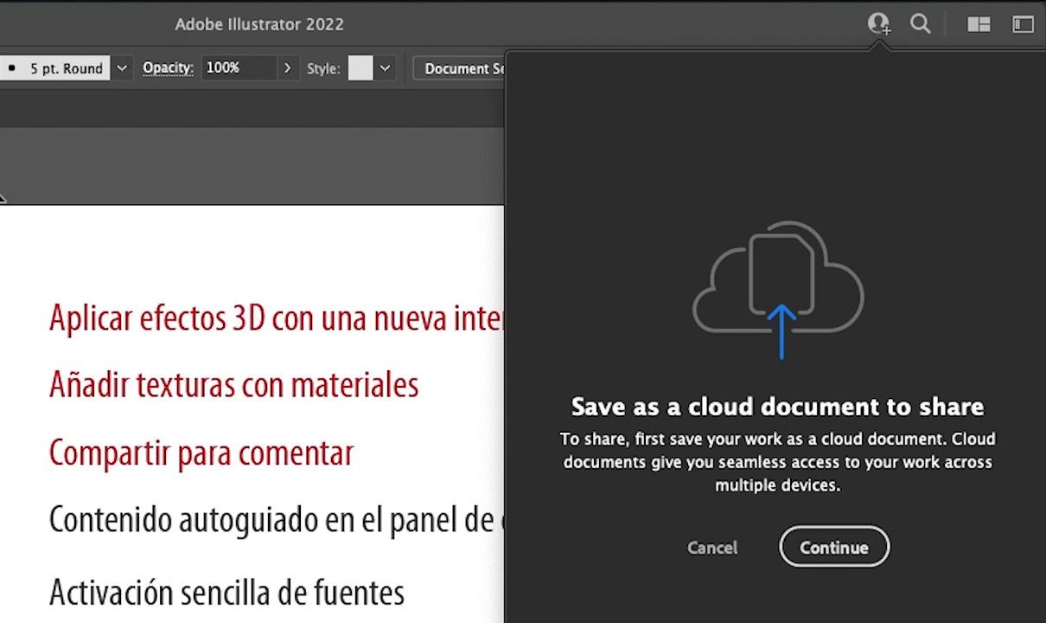
{"action": "left_click", "coordinate": [8, 180]}
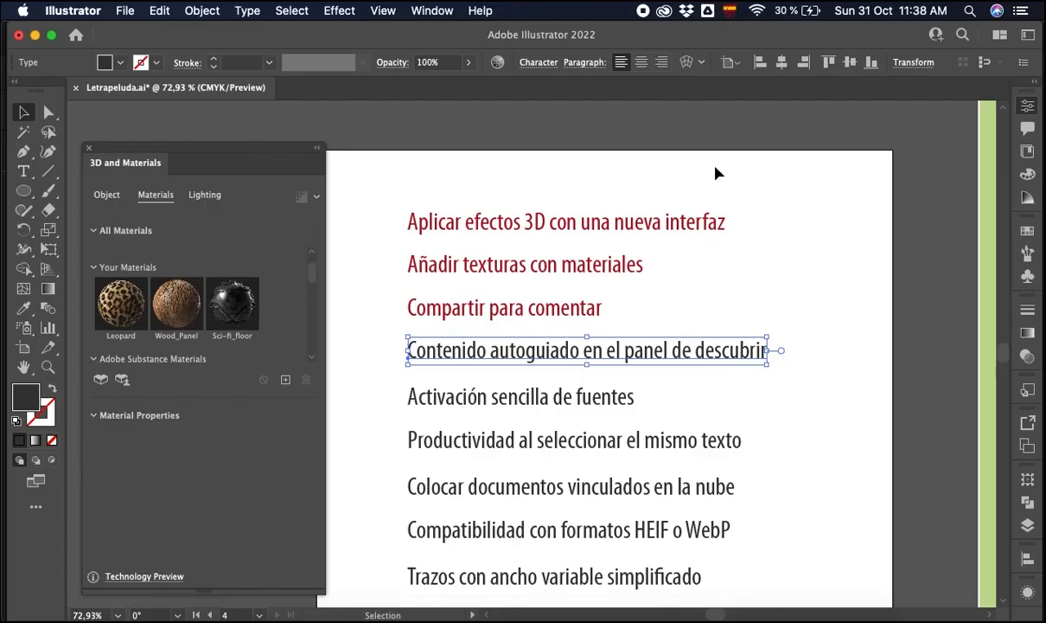
- Open the Discover window, move it clear of the feature list and look through its suggestions, browse topics and resource links
{"action": "left_click", "coordinate": [962, 37]}
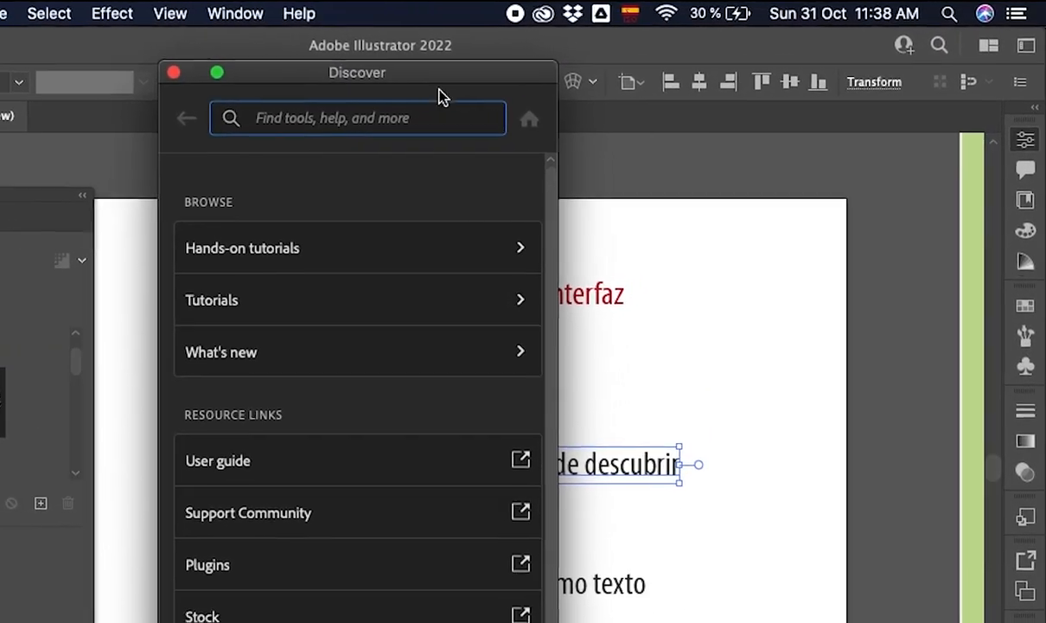
{"action": "left_click_drag", "start_coordinate": [510, 66], "coordinate": [955, 49]}
{"action": "left_click_drag", "start_coordinate": [869, 71], "coordinate": [874, 69]}
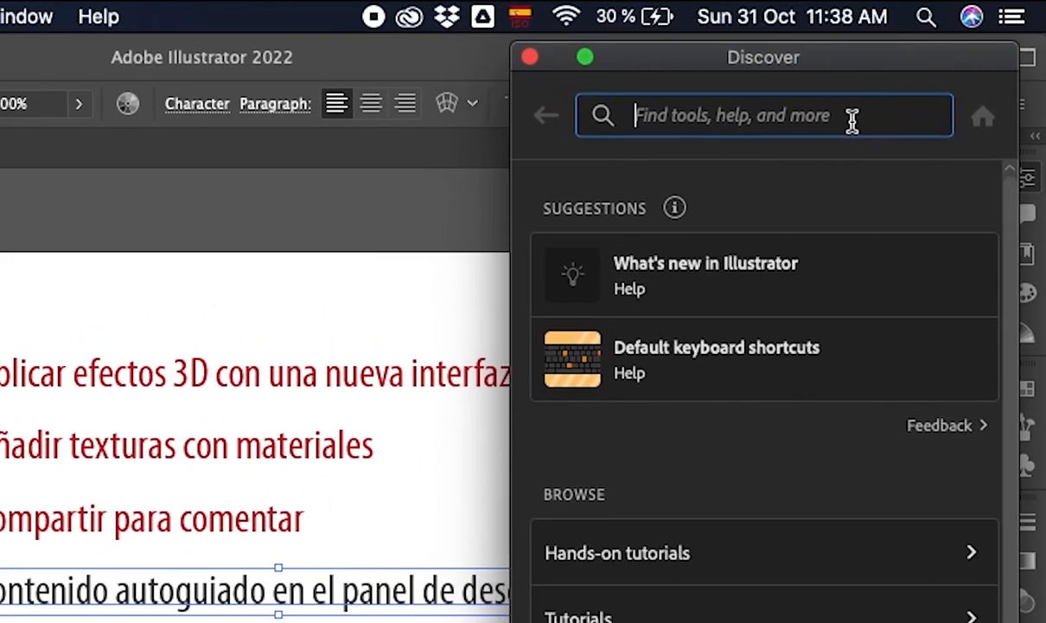
{"action": "left_click_drag", "start_coordinate": [1017, 250], "coordinate": [1034, 523]}
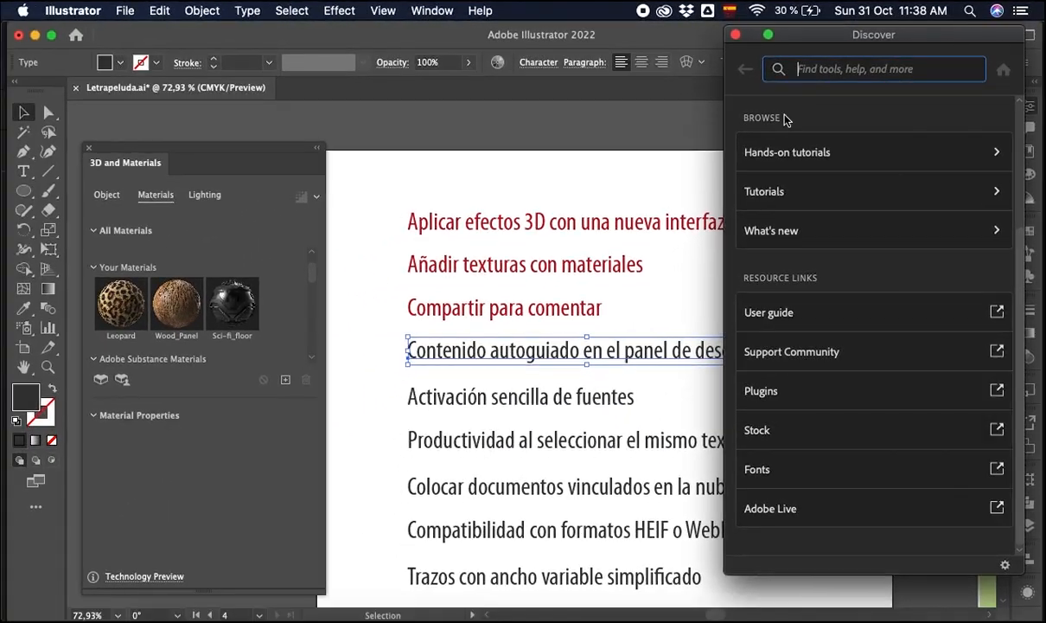
- Open the "What's new in Illustrator" article, skim the October 2021 release features and close the Discover window
{"action": "left_click", "coordinate": [783, 231]}
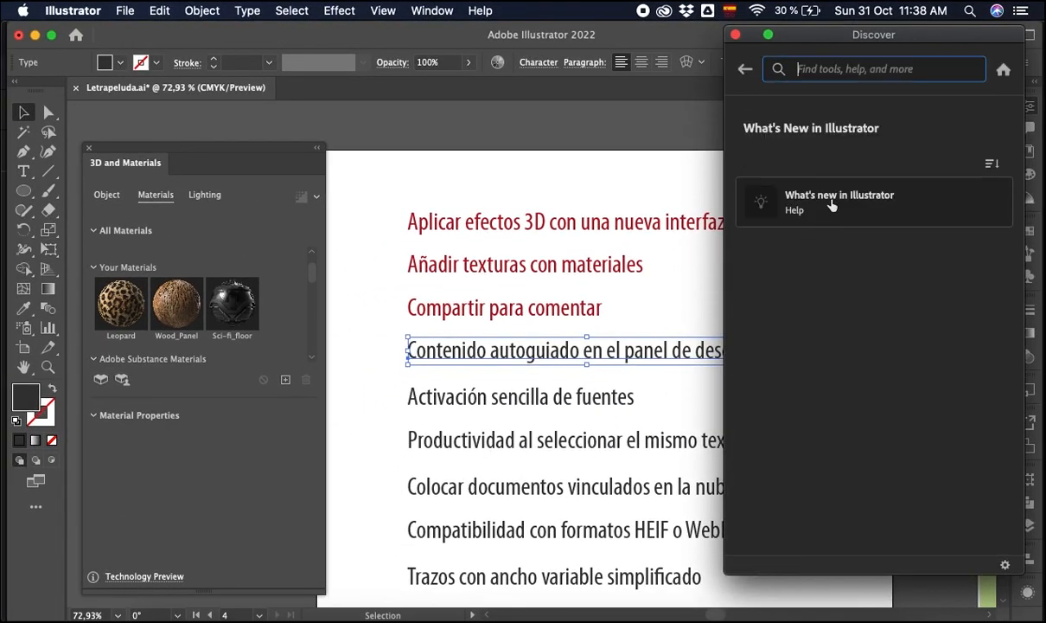
{"action": "left_click", "coordinate": [833, 204]}
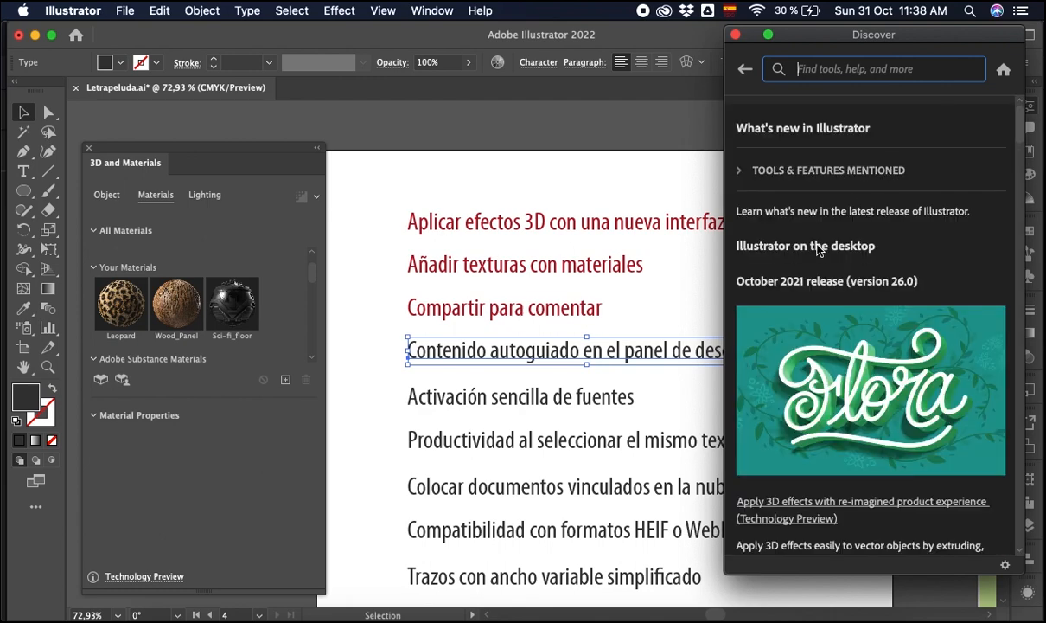
{"action": "scroll", "coordinate": [856, 301], "scroll_direction": "down", "scroll_amount": 15}
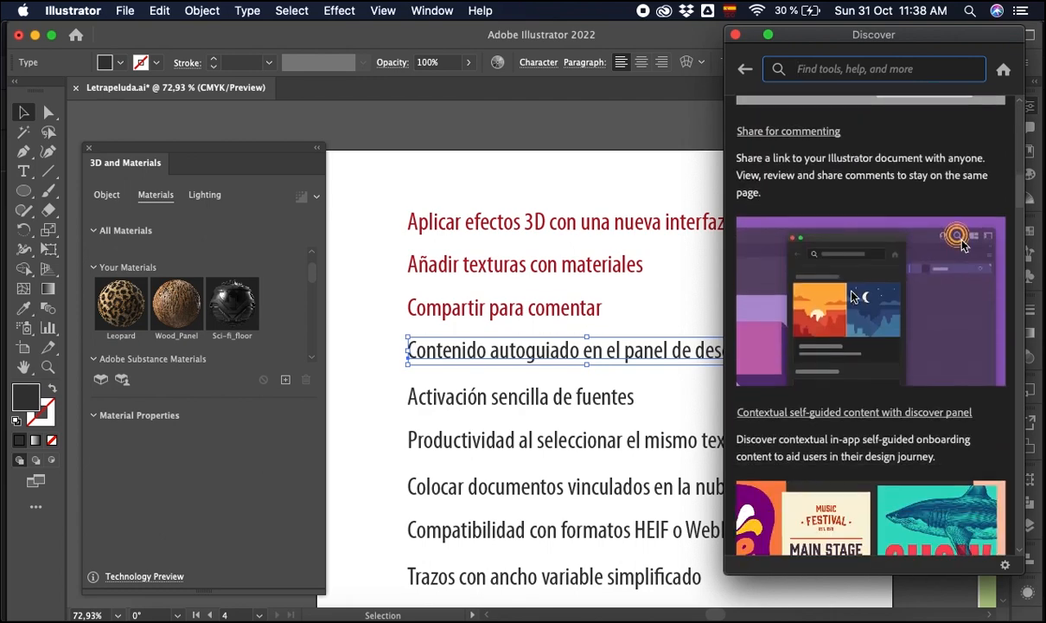
{"action": "scroll", "coordinate": [852, 295], "scroll_direction": "down", "scroll_amount": 15}
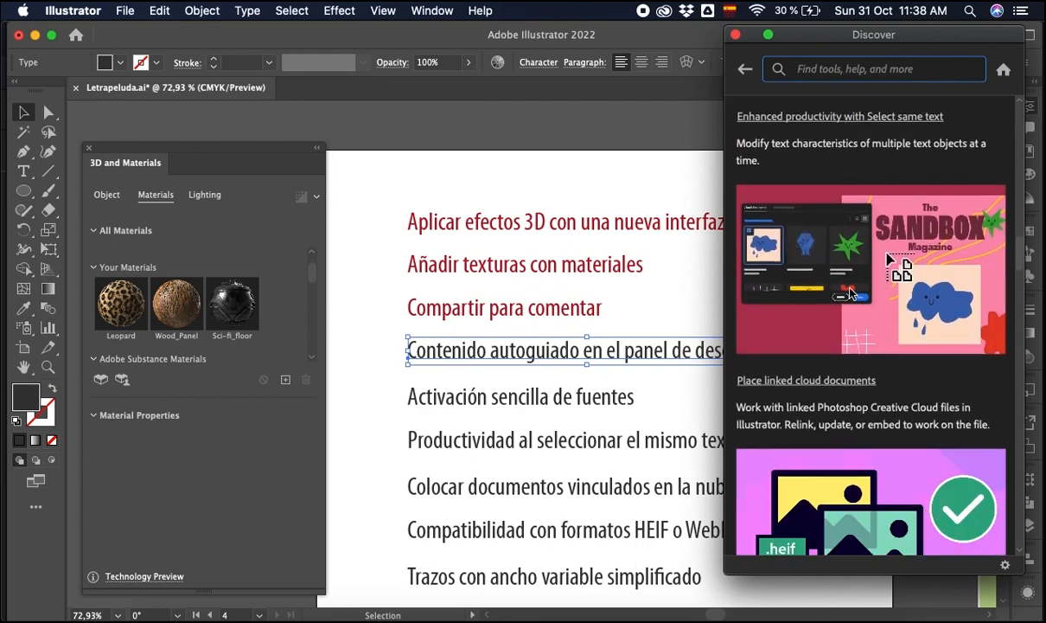
{"action": "scroll", "coordinate": [853, 292], "scroll_direction": "up", "scroll_amount": 6}
{"action": "scroll", "coordinate": [836, 267], "scroll_direction": "down", "scroll_amount": 5}
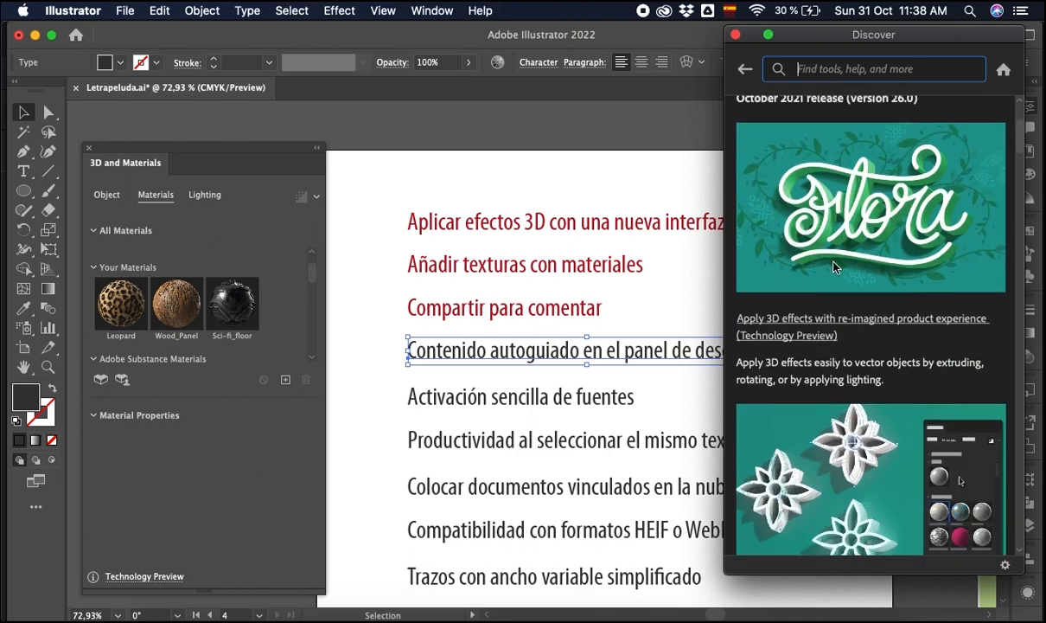
{"action": "left_click", "coordinate": [735, 36]}
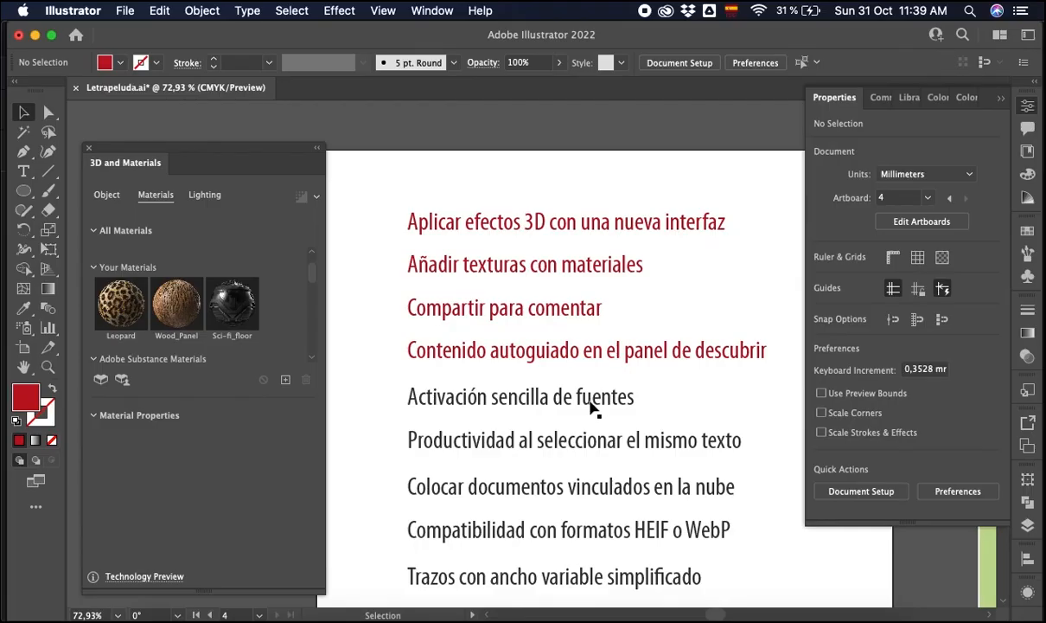
- Recolor the "Activación sencilla de fuentes" line with the red sampled from the lines above and deselect it
{"action": "left_click", "coordinate": [594, 402]}
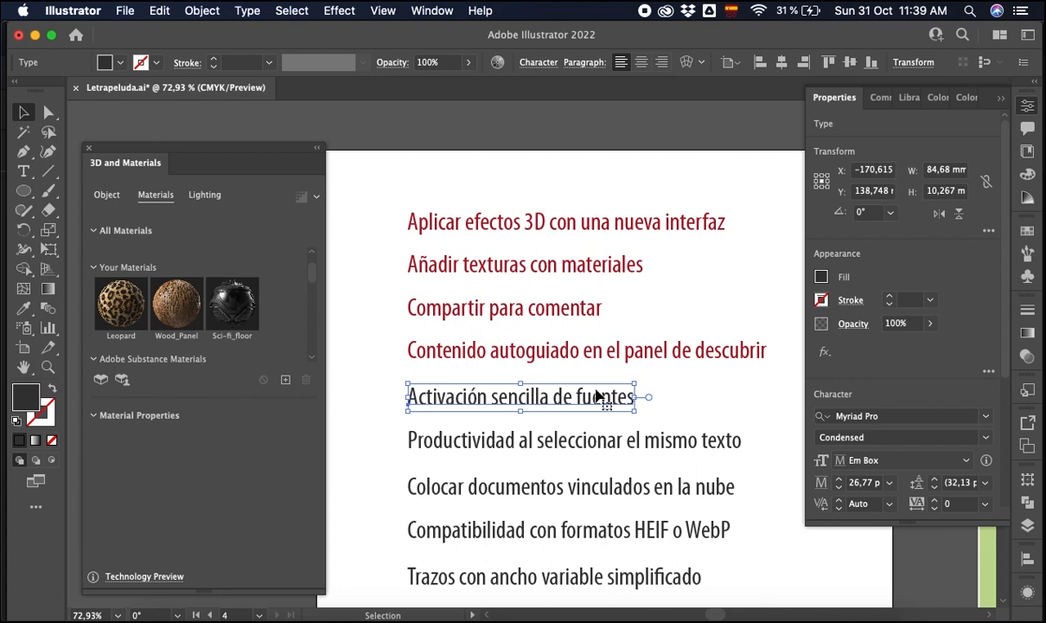
{"action": "key", "text": "i"}
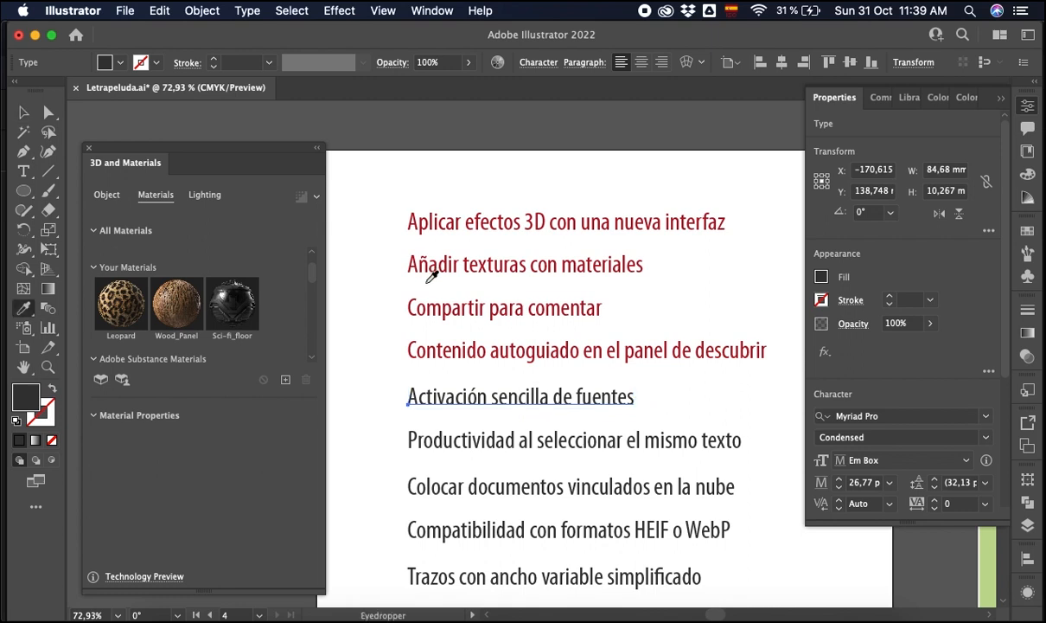
{"action": "key", "text": "v"}
{"action": "left_click", "coordinate": [335, 356]}
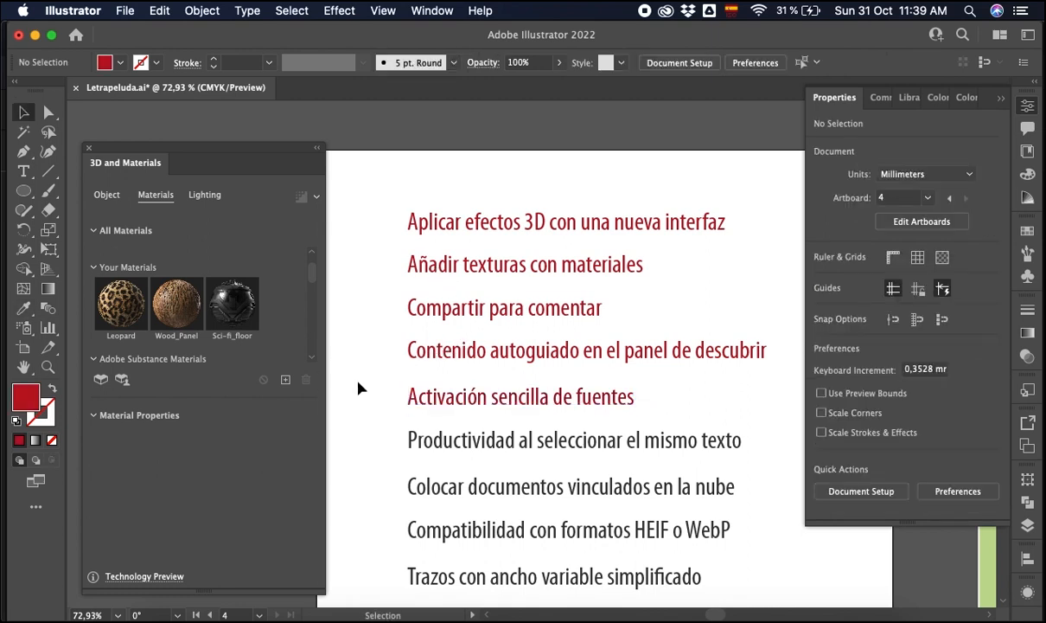
- Select the "Activación sencilla de fuentes" line and examine its Character settings
{"action": "scroll", "coordinate": [372, 370], "scroll_direction": "down", "scroll_amount": 2}
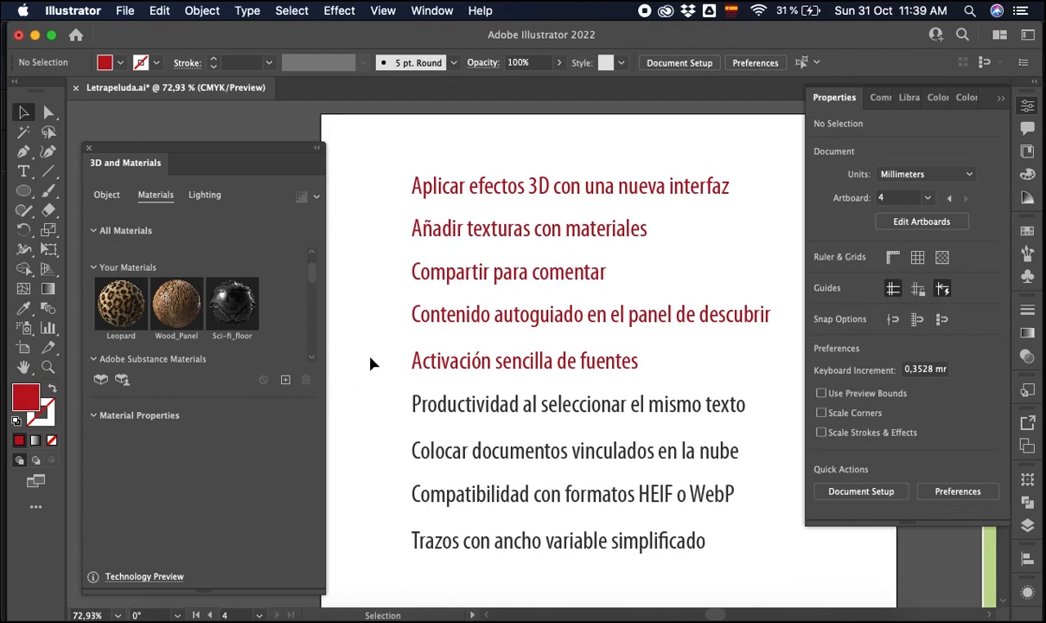
{"action": "left_click", "coordinate": [424, 365]}
{"action": "left_click", "coordinate": [534, 64]}
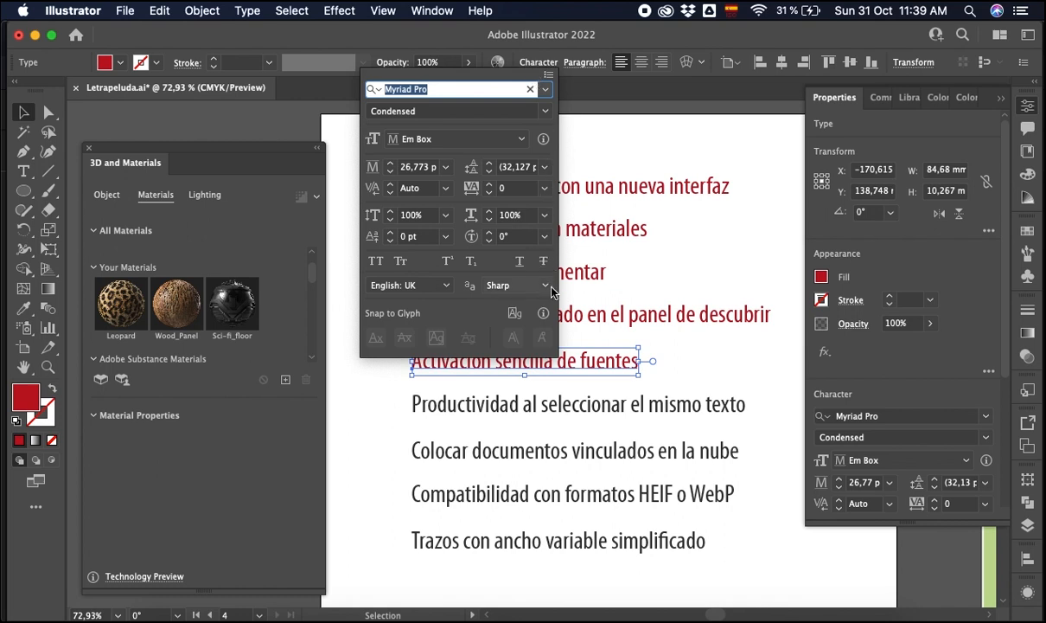
{"action": "left_click", "coordinate": [372, 406]}
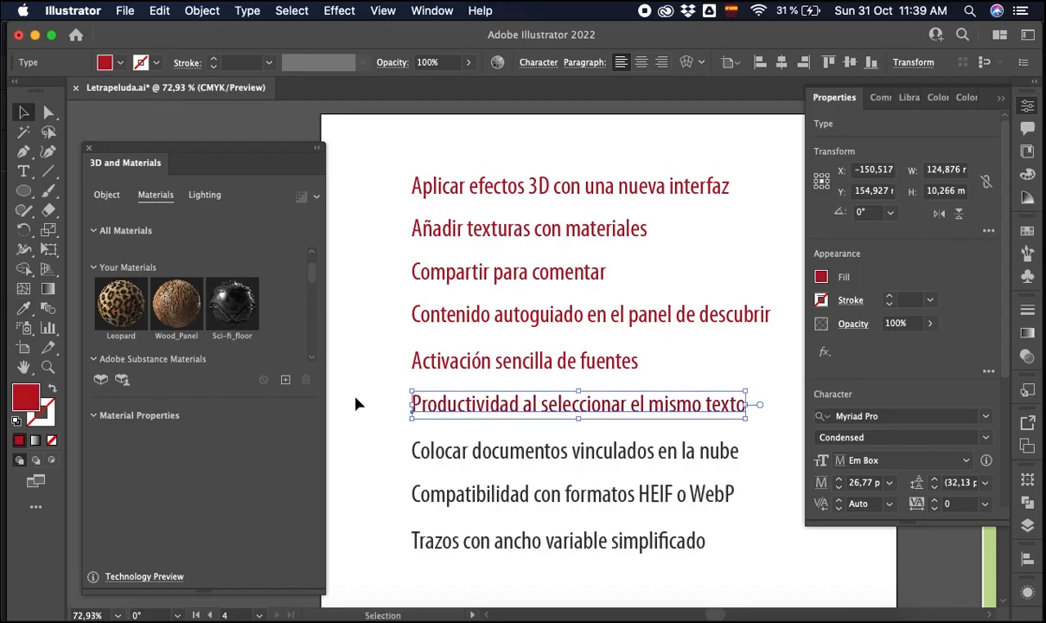
- Deselect the "Productividad al seleccionar el mismo texto" line and close the 3D and Materials panel
{"action": "left_click", "coordinate": [359, 404]}
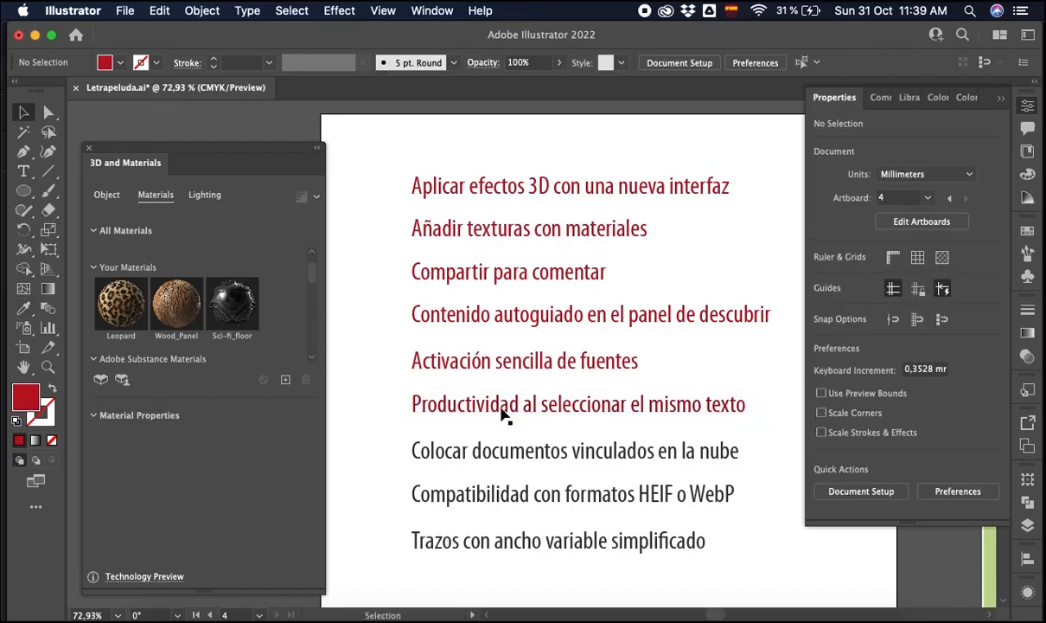
{"action": "scroll", "coordinate": [673, 412], "scroll_direction": "down", "scroll_amount": 2}
{"action": "scroll", "coordinate": [673, 412], "scroll_direction": "right", "scroll_amount": 10}
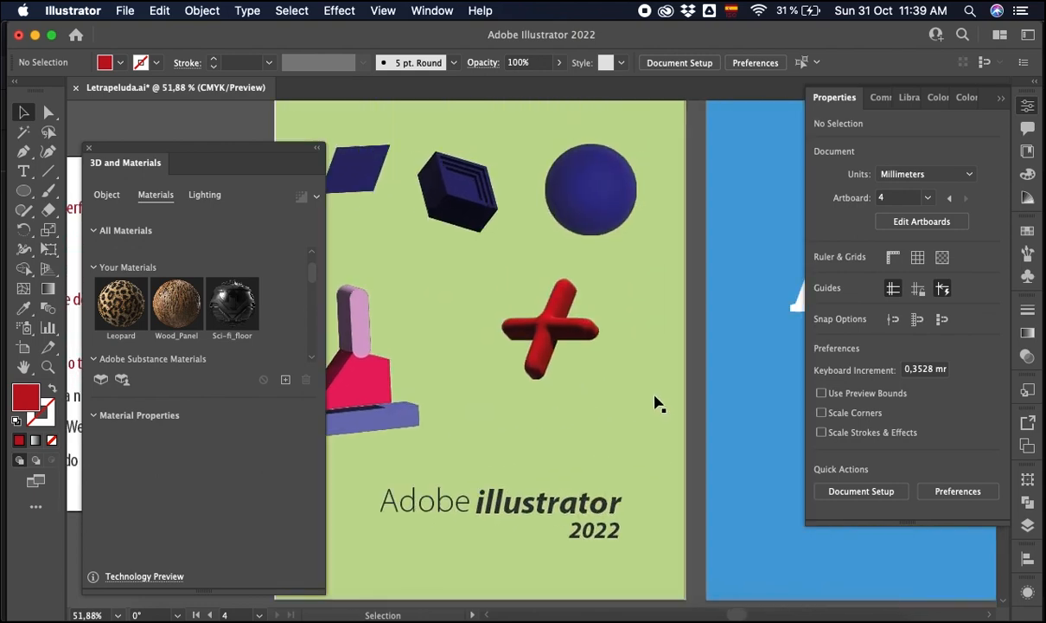
{"action": "scroll", "coordinate": [654, 402], "scroll_direction": "up", "scroll_amount": 2}
{"action": "left_click", "coordinate": [88, 149]}
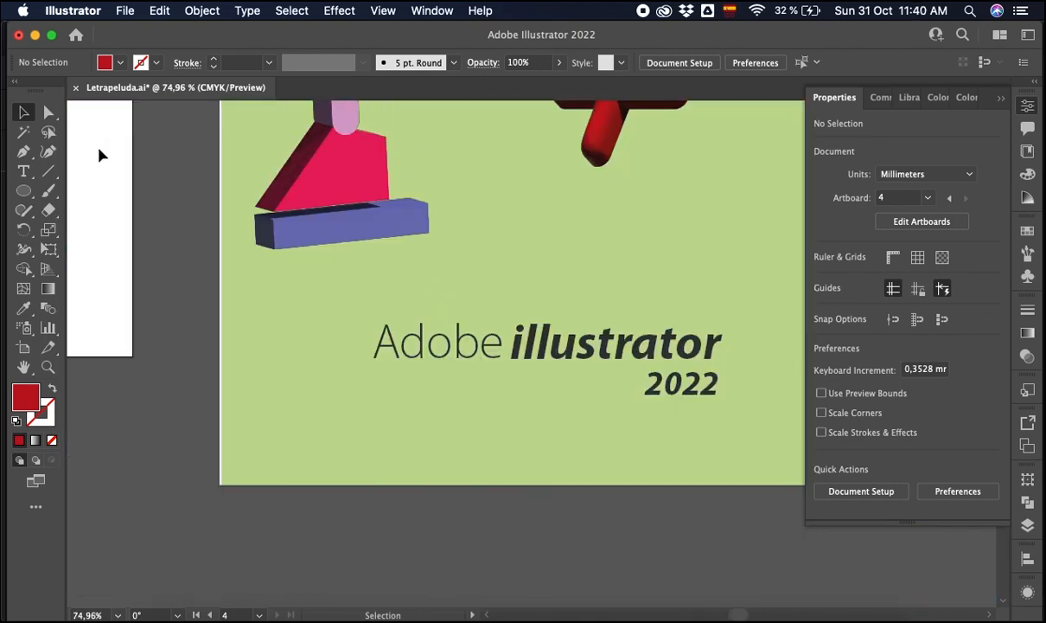
- Select the "Adobe", "illustrator" and "2022" texts on the green artboard to compare their font settings, and deselect them
{"action": "left_click", "coordinate": [471, 330]}
{"action": "left_click", "coordinate": [541, 62]}
{"action": "left_click", "coordinate": [541, 62]}
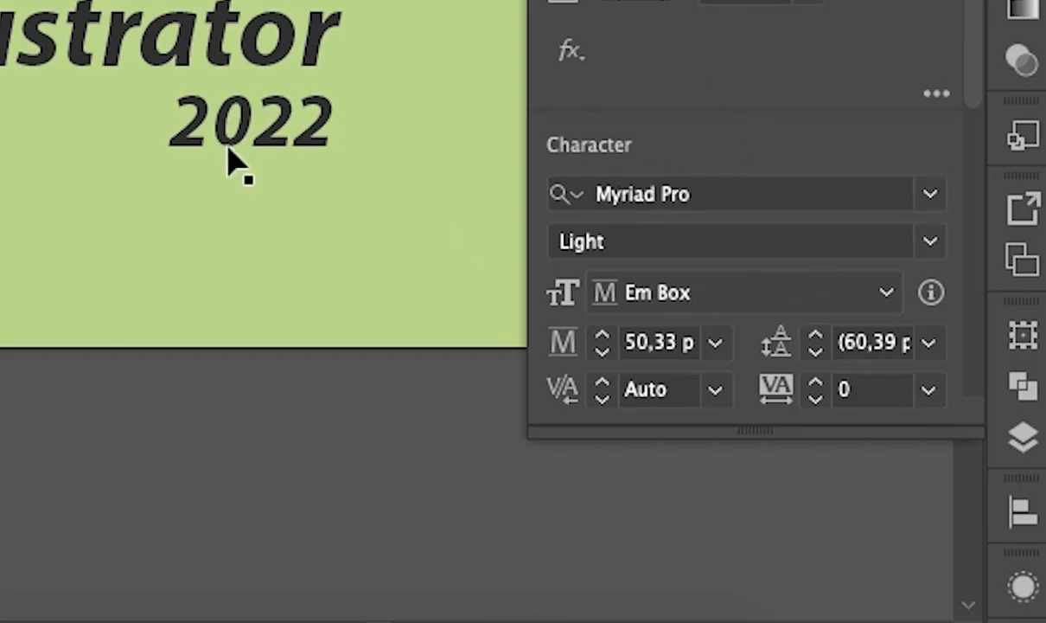
{"action": "left_click", "coordinate": [234, 37]}
{"action": "left_click", "coordinate": [655, 382]}
{"action": "left_click", "coordinate": [667, 339]}
{"action": "left_click", "coordinate": [196, 324]}
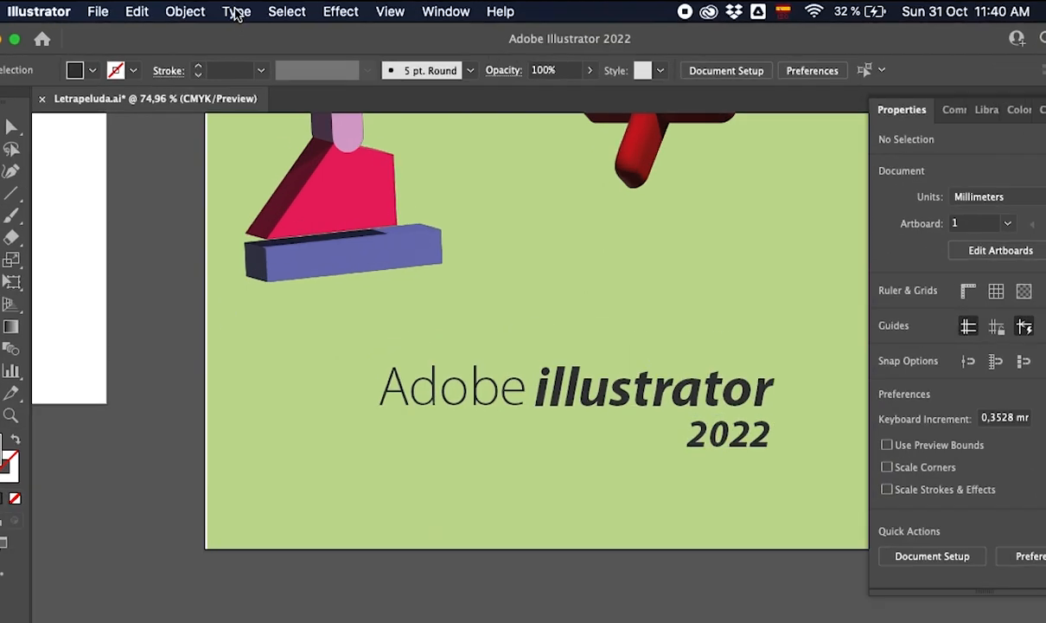
- Select all the texts in the document that share the same font family
{"action": "left_click", "coordinate": [291, 10]}
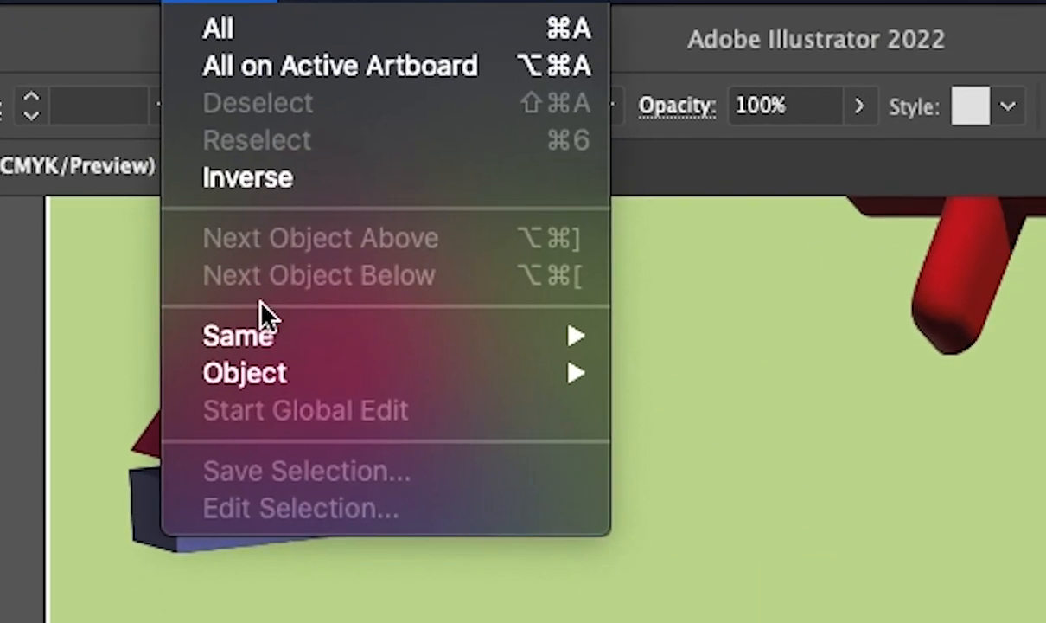
{"action": "mouse_move", "coordinate": [281, 336]}
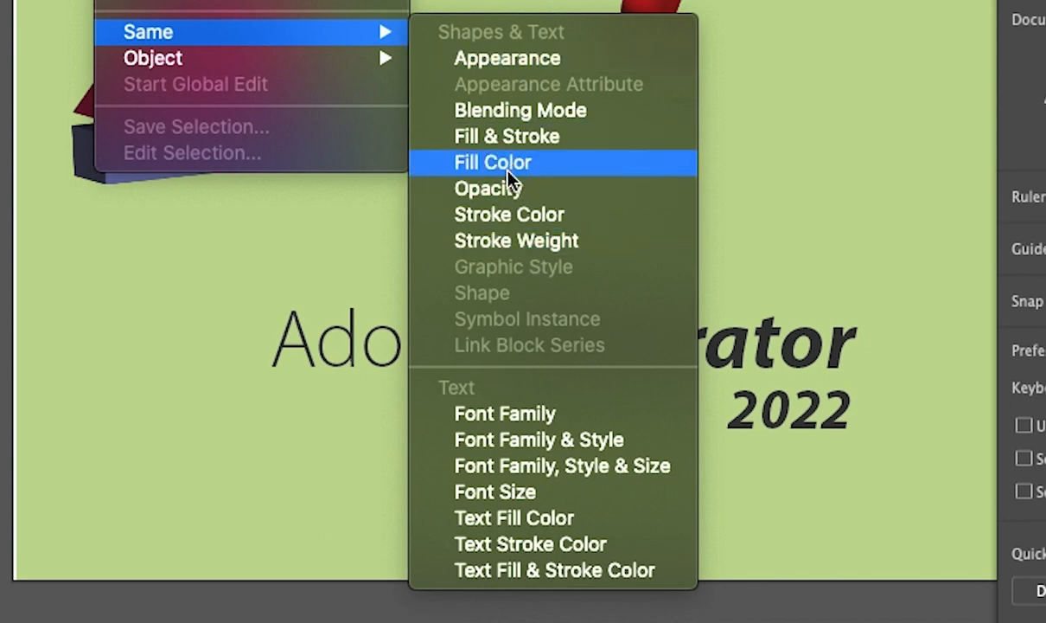
{"action": "left_click", "coordinate": [498, 423]}
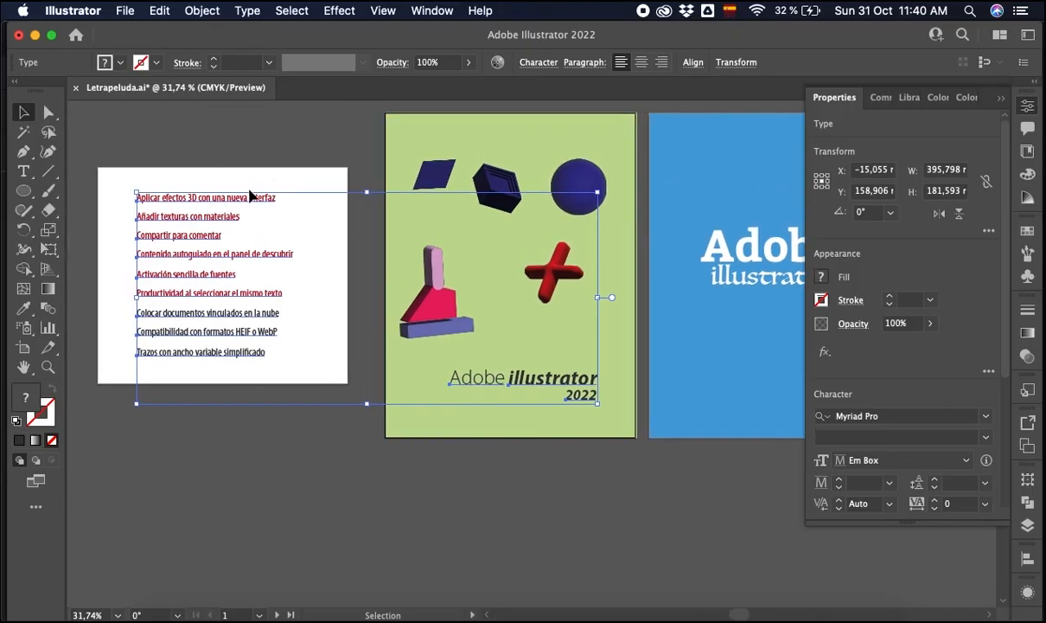
- Try to narrow the current text selection to matching font family and style
{"action": "left_click", "coordinate": [292, 11]}
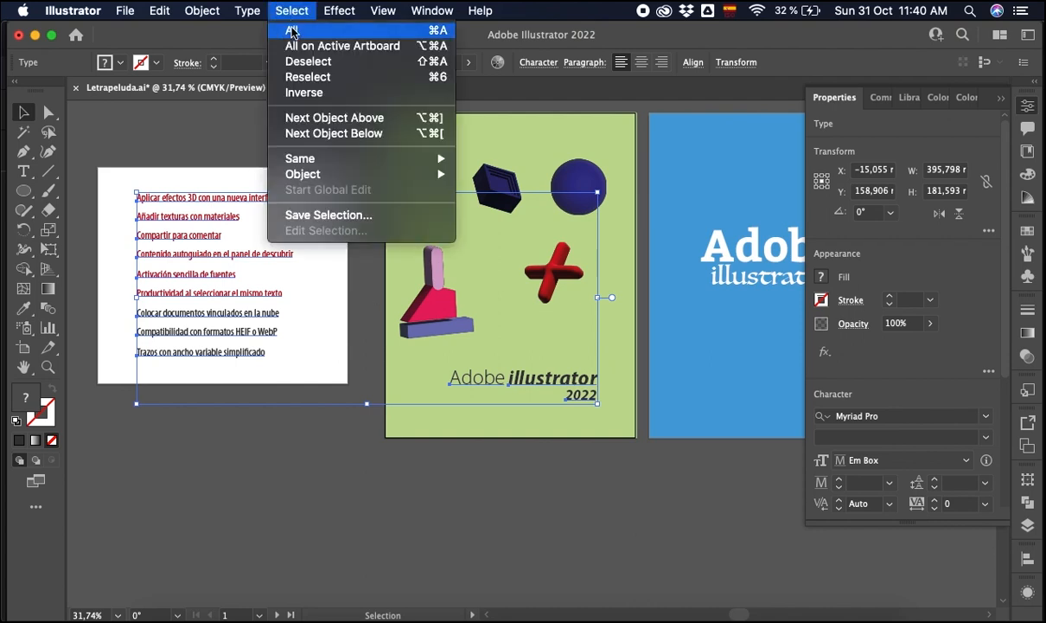
{"action": "mouse_move", "coordinate": [385, 156]}
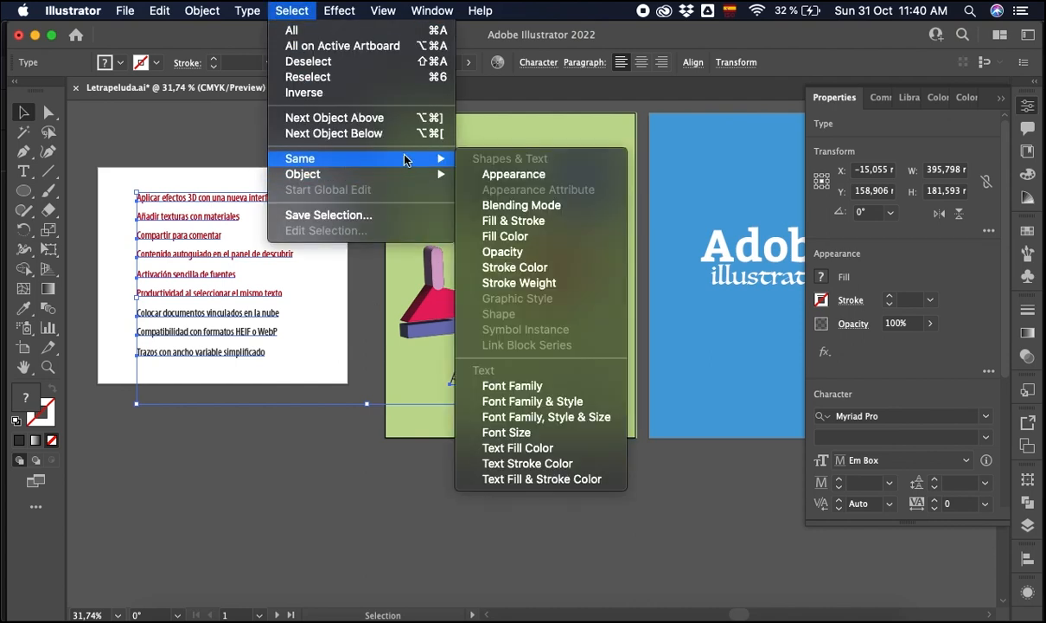
{"action": "left_click", "coordinate": [507, 404]}
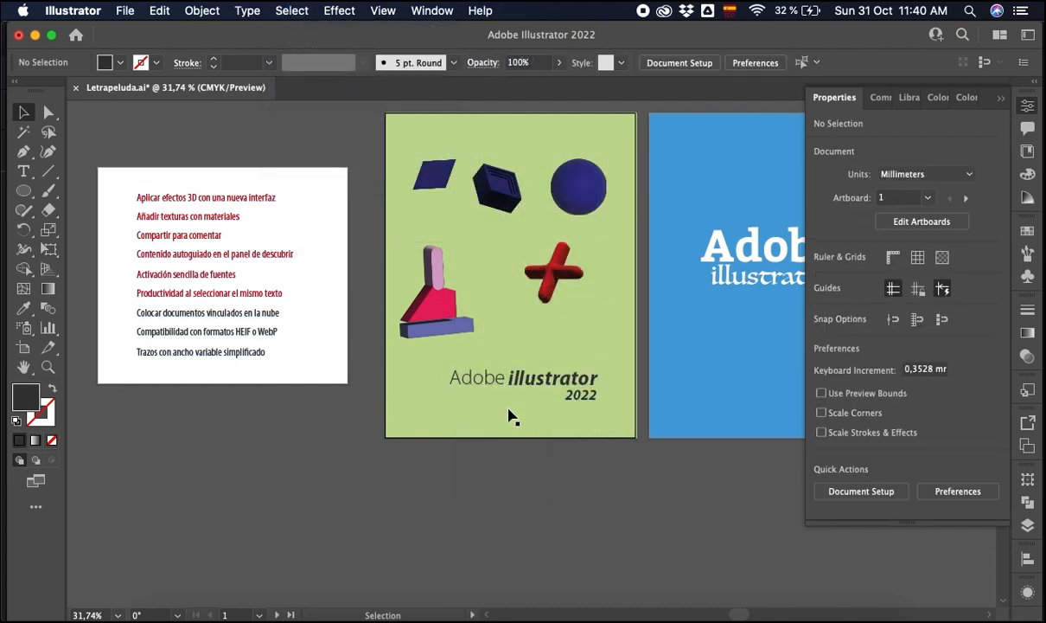
- Select the "illustrator" text on the green artboard together with all texts sharing its font family and style
{"action": "left_click", "coordinate": [538, 370]}
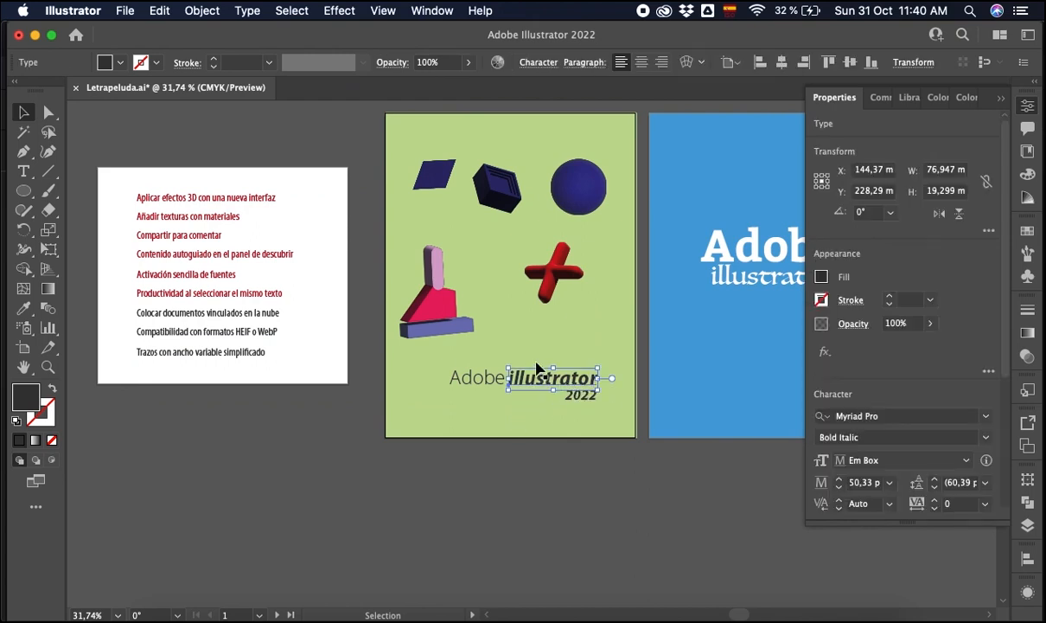
{"action": "left_click", "coordinate": [285, 10]}
{"action": "mouse_move", "coordinate": [313, 160]}
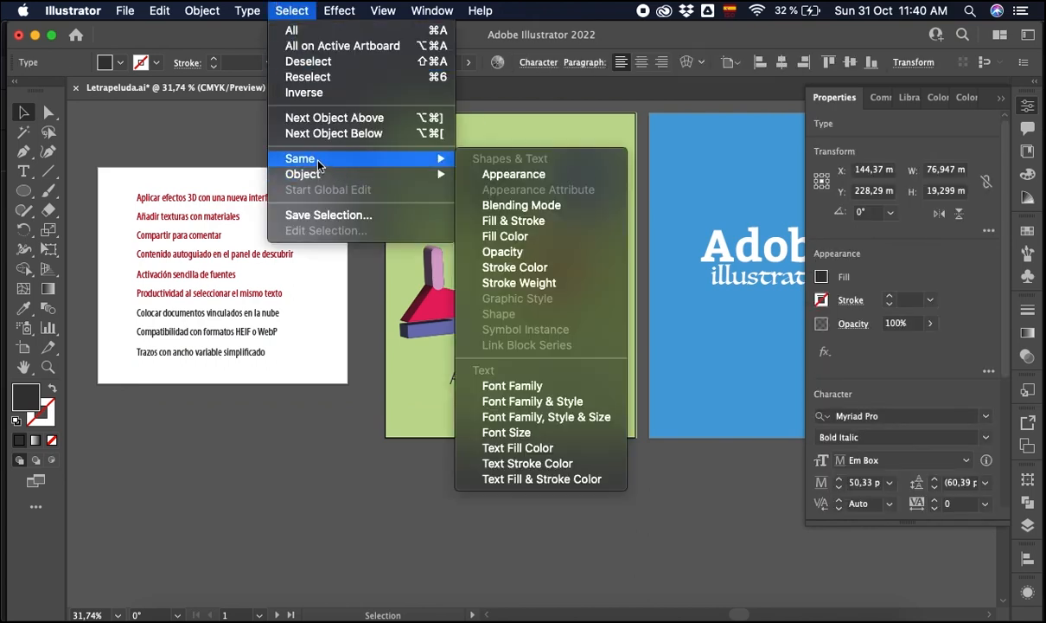
{"action": "left_click", "coordinate": [505, 405]}
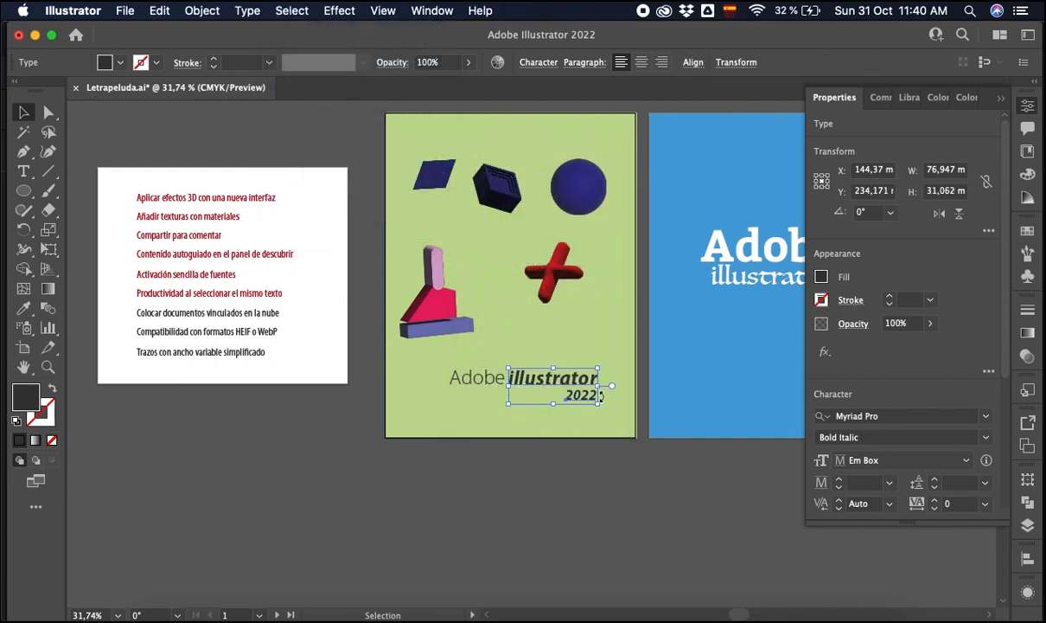
- Try to narrow the "illustrator" and "2022" selection to texts with the same font family, style and size
{"action": "scroll", "coordinate": [609, 404], "scroll_direction": "up", "scroll_amount": 2}
{"action": "scroll", "coordinate": [608, 405], "scroll_direction": "up", "scroll_amount": 1}
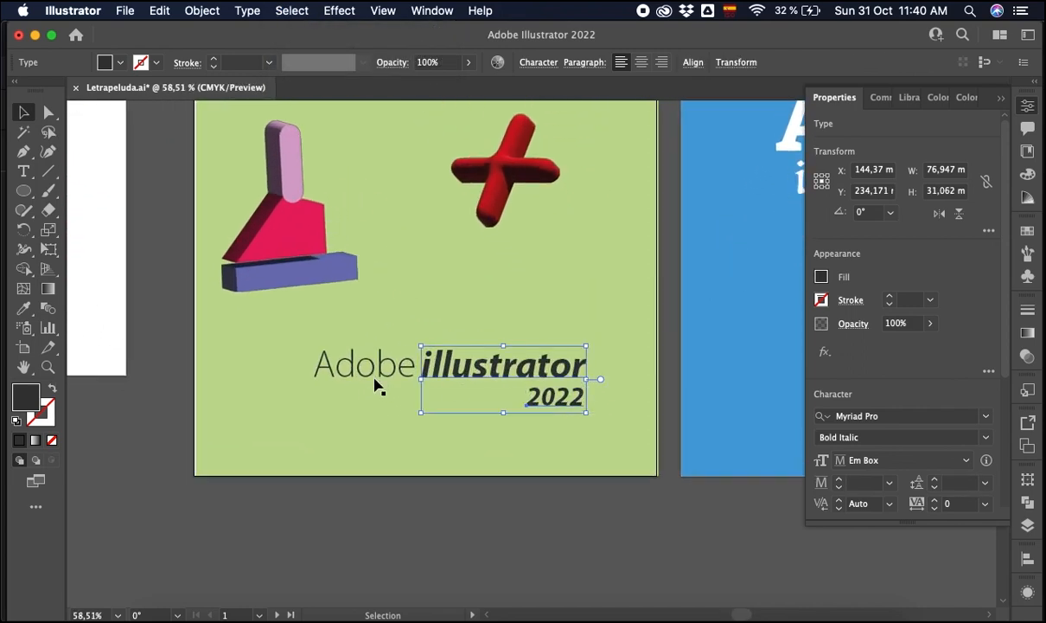
{"action": "left_click", "coordinate": [291, 11]}
{"action": "mouse_move", "coordinate": [300, 159]}
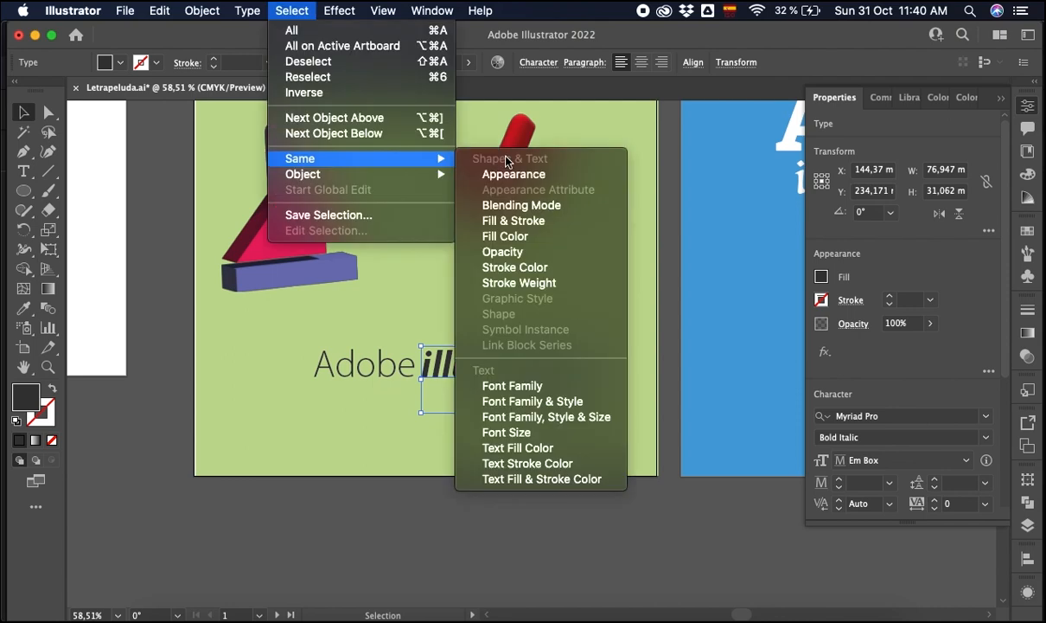
{"action": "left_click", "coordinate": [518, 418]}
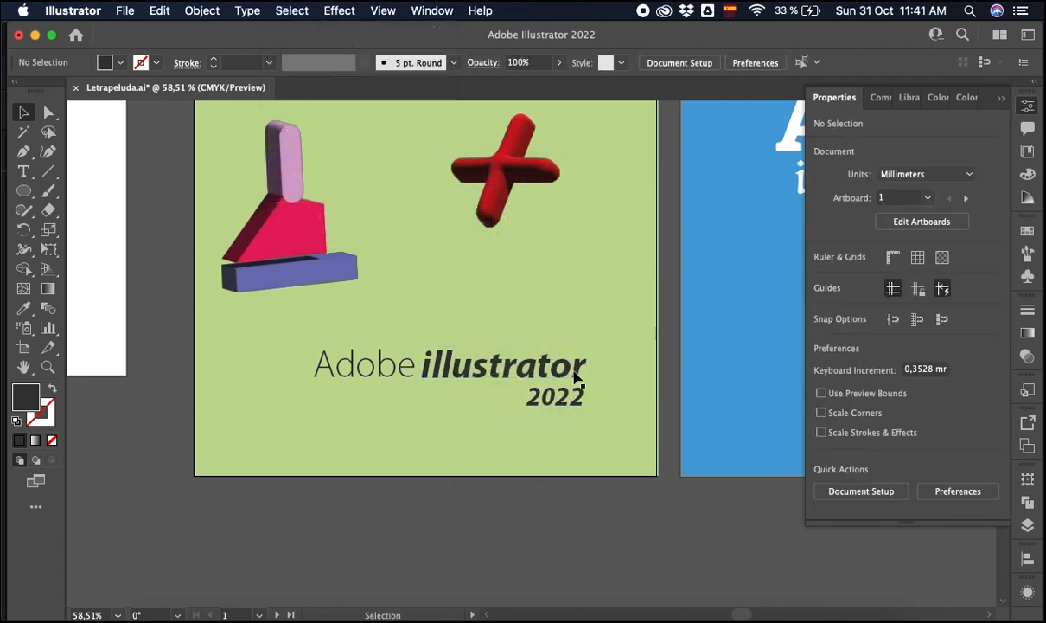
- Duplicate the "illustrator" text below "Adobe" on the green artboard and select both copies
{"action": "scroll", "coordinate": [628, 368], "scroll_direction": "down", "scroll_amount": 5}
{"action": "scroll", "coordinate": [626, 367], "scroll_direction": "right", "scroll_amount": 3}
{"action": "scroll", "coordinate": [565, 366], "scroll_direction": "left", "scroll_amount": 2}
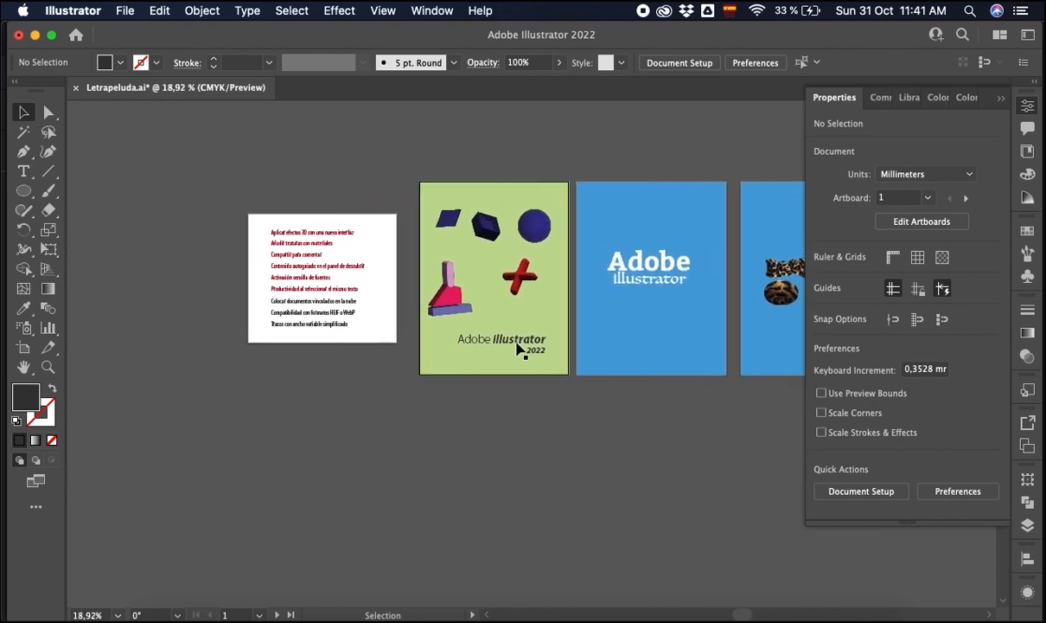
{"action": "scroll", "coordinate": [523, 349], "scroll_direction": "up", "scroll_amount": 2}
{"action": "scroll", "coordinate": [525, 350], "scroll_direction": "up", "scroll_amount": 1}
{"action": "left_click", "coordinate": [518, 344]}
{"action": "left_click_drag", "start_coordinate": [512, 344], "coordinate": [419, 388]}
{"action": "scroll", "coordinate": [497, 357], "scroll_direction": "up", "scroll_amount": 4}
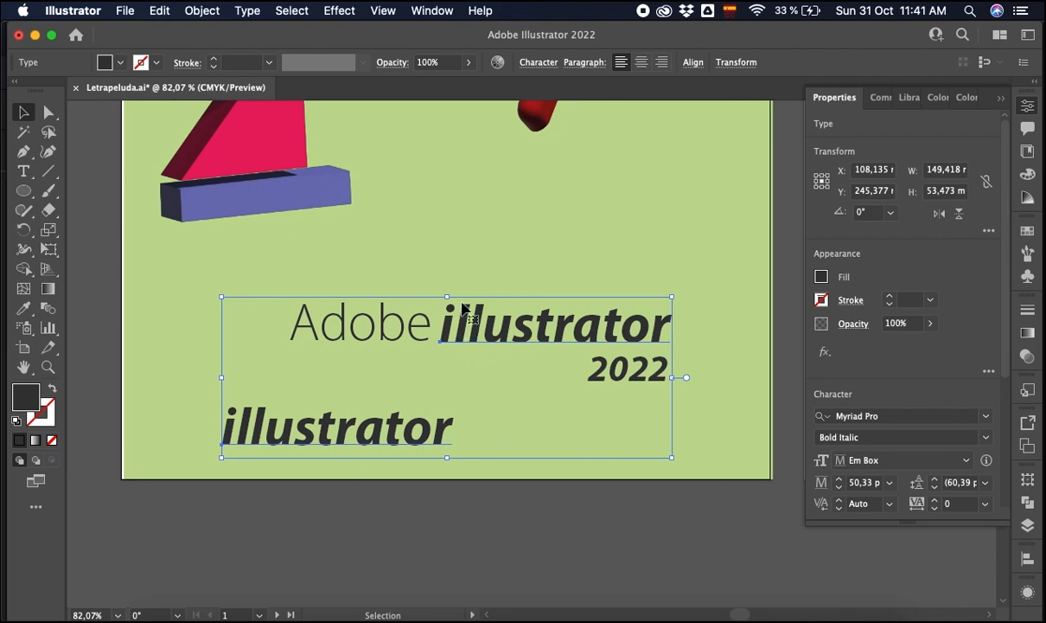
- Review the remaining criteria for selecting the same text, including size, fill color and stroke color
{"action": "left_click", "coordinate": [291, 10]}
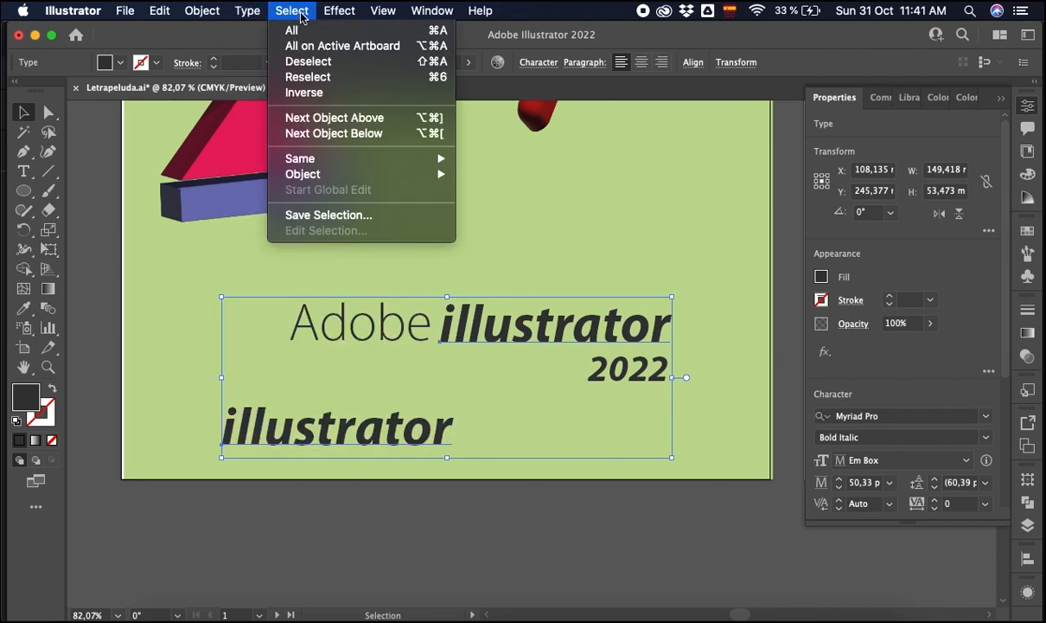
{"action": "mouse_move", "coordinate": [330, 165]}
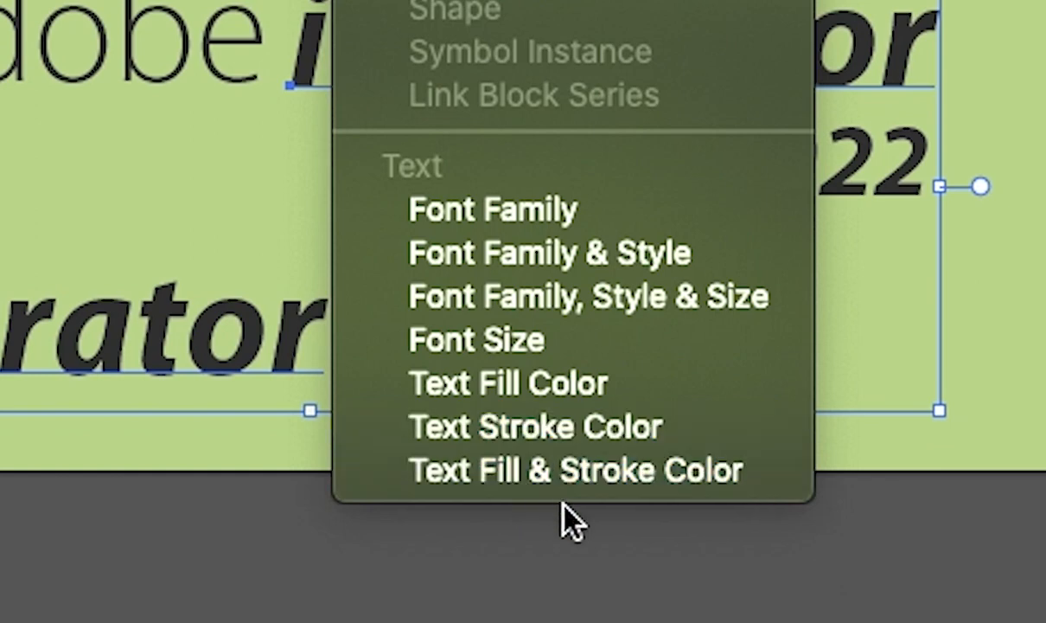
{"action": "left_click", "coordinate": [551, 478]}
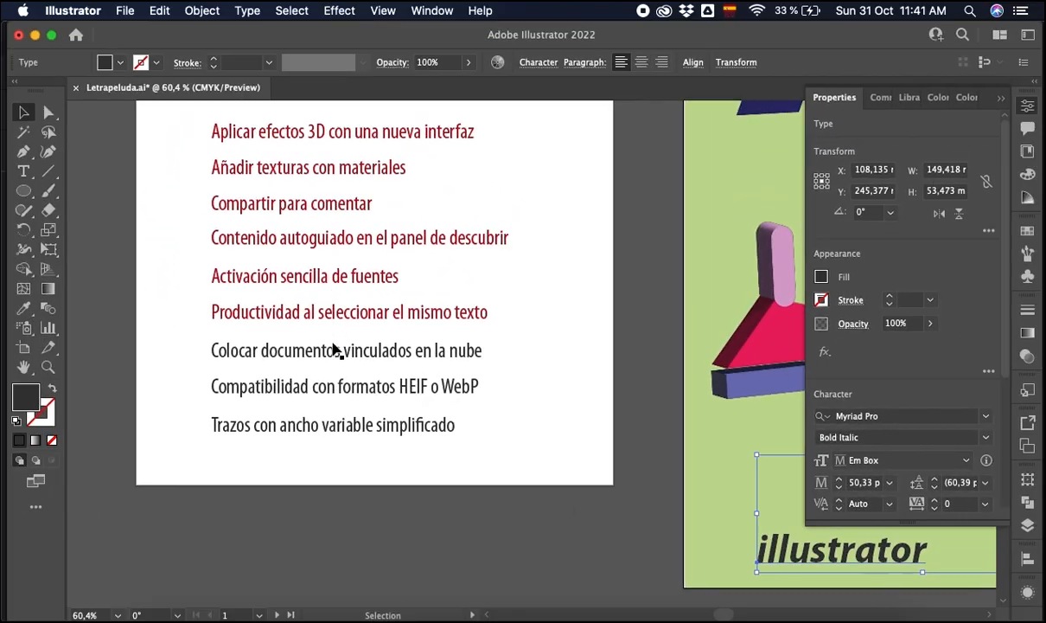
- Select the "Productividad al seleccionar el mismo texto" line and all texts sharing its text fill color
{"action": "left_click", "coordinate": [296, 274]}
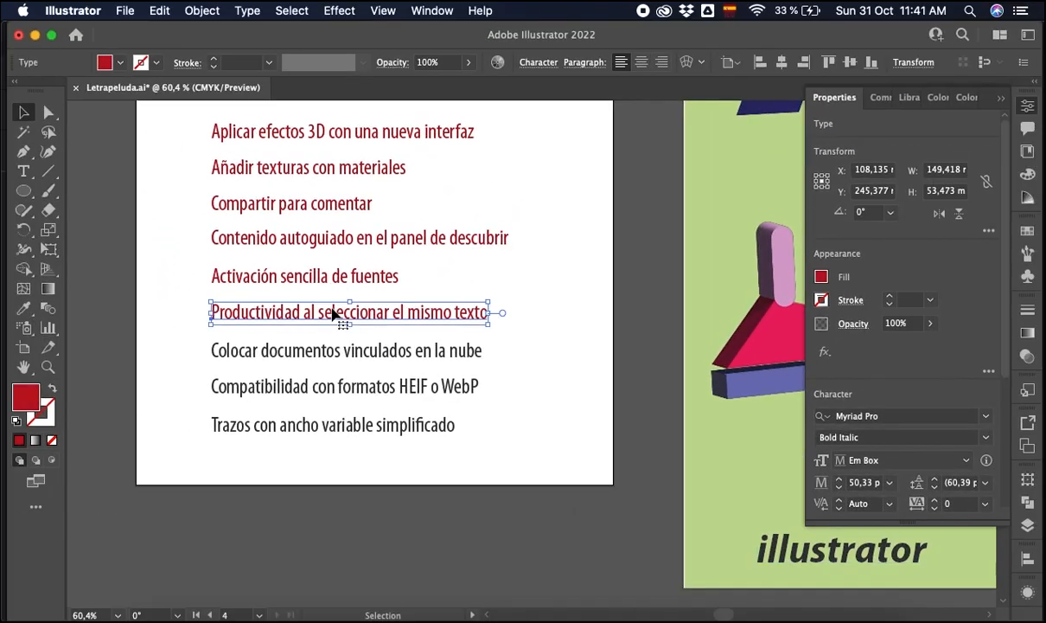
{"action": "left_click", "coordinate": [308, 11]}
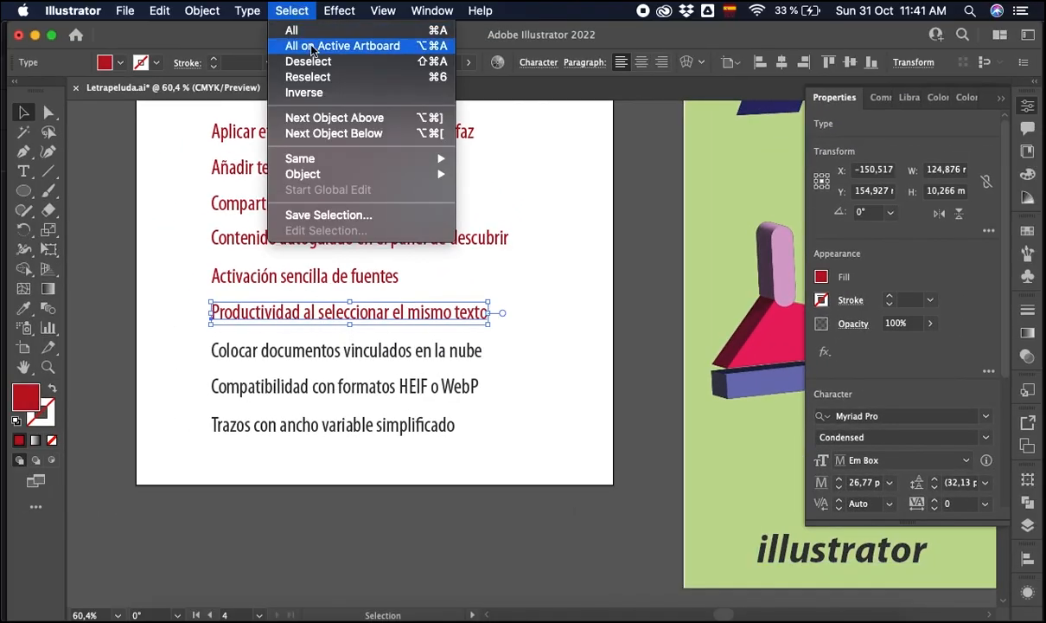
{"action": "mouse_move", "coordinate": [327, 163]}
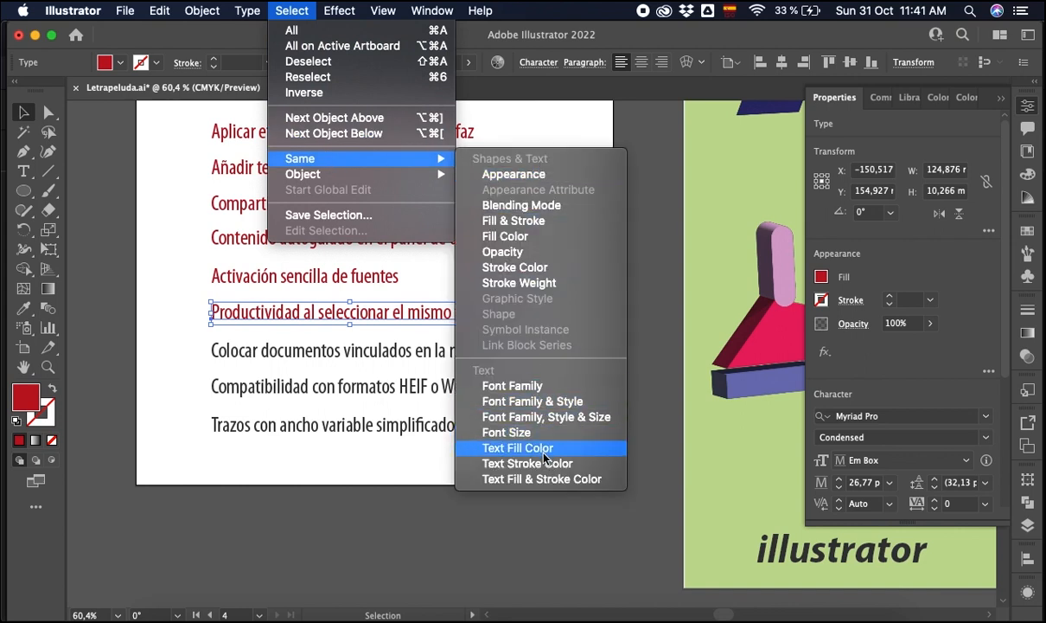
{"action": "left_click", "coordinate": [517, 447]}
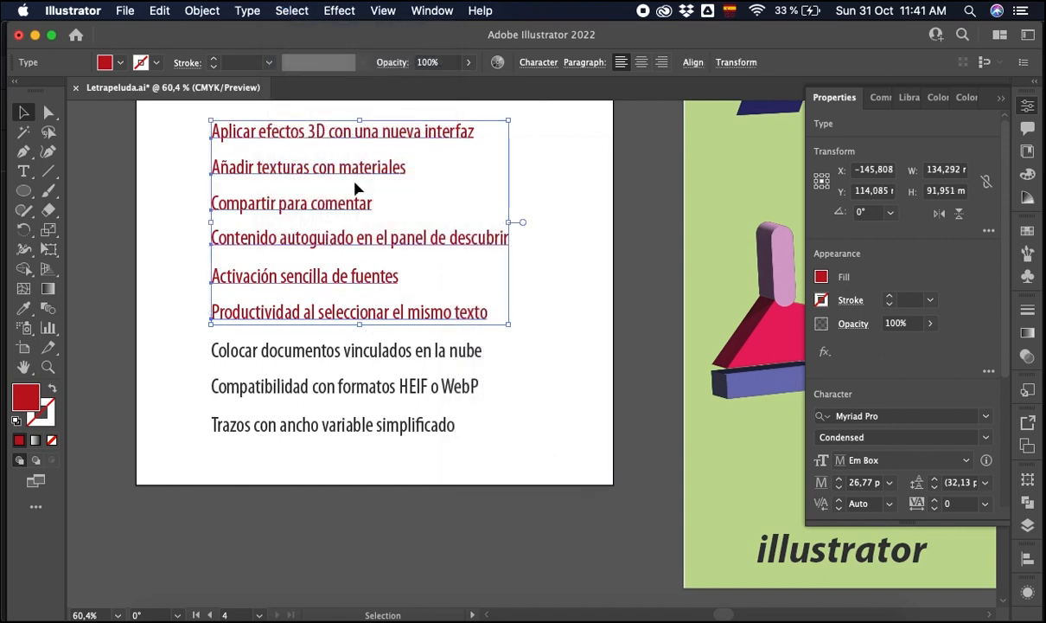
- Review the same-text selection criteria once more and deselect the red lines
{"action": "left_click", "coordinate": [291, 10]}
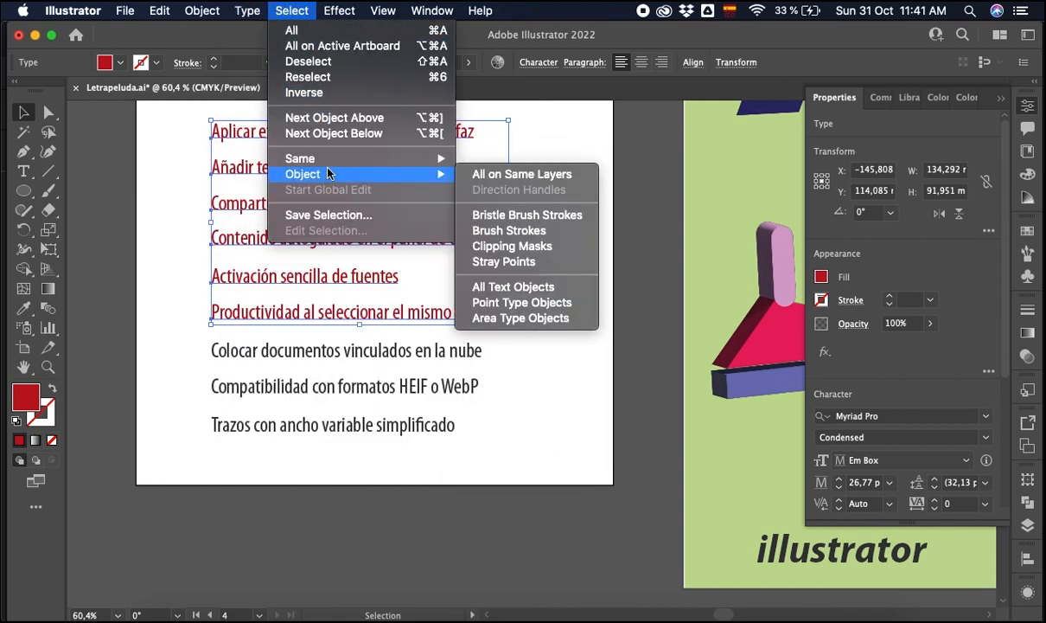
{"action": "mouse_move", "coordinate": [336, 165]}
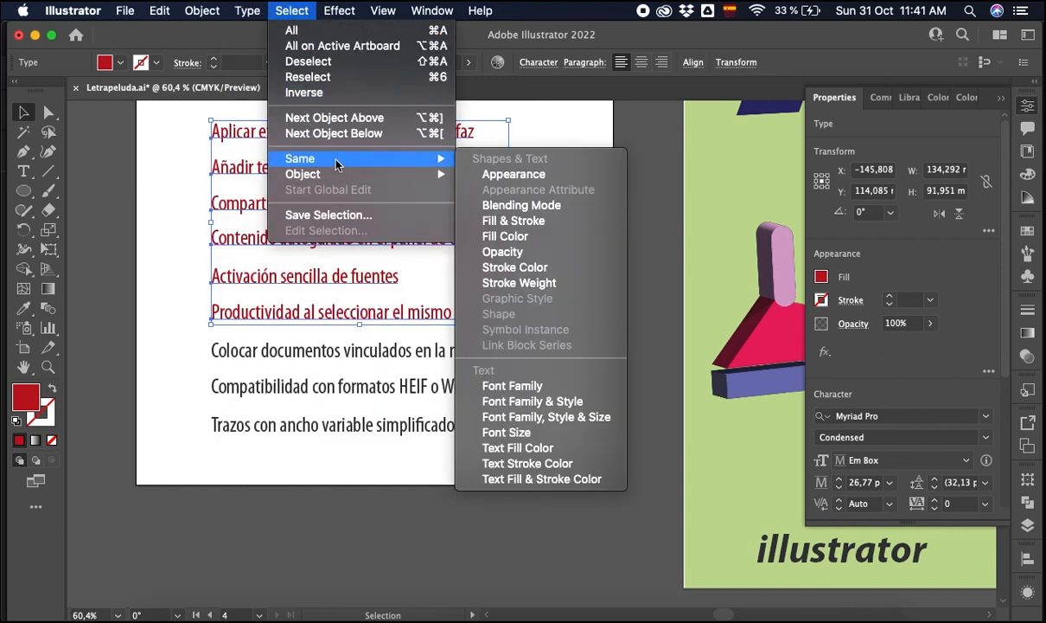
{"action": "left_click", "coordinate": [559, 385]}
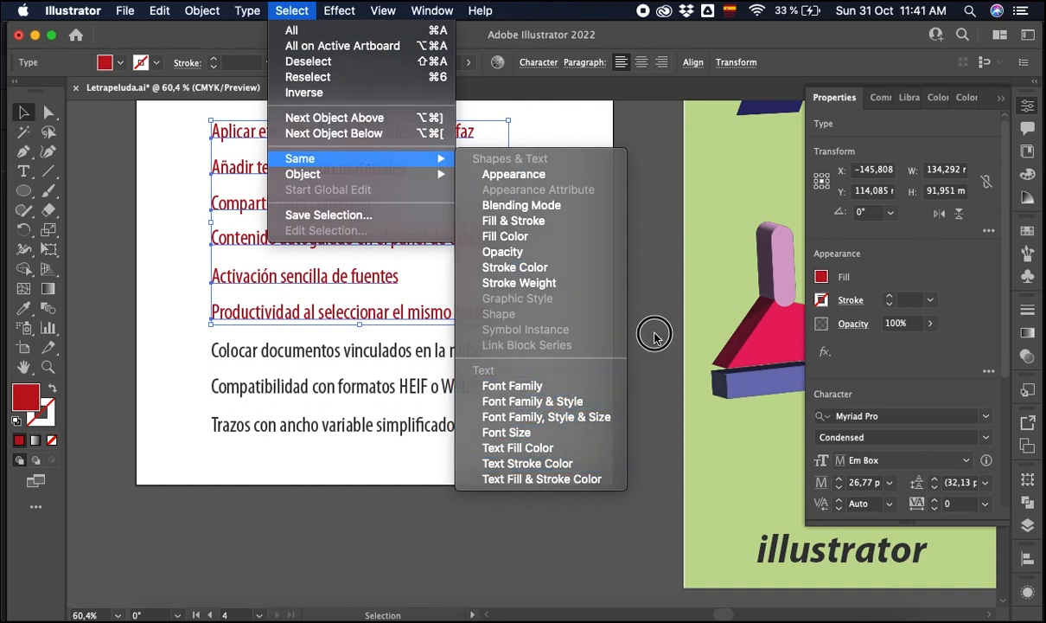
{"action": "left_click", "coordinate": [637, 242]}
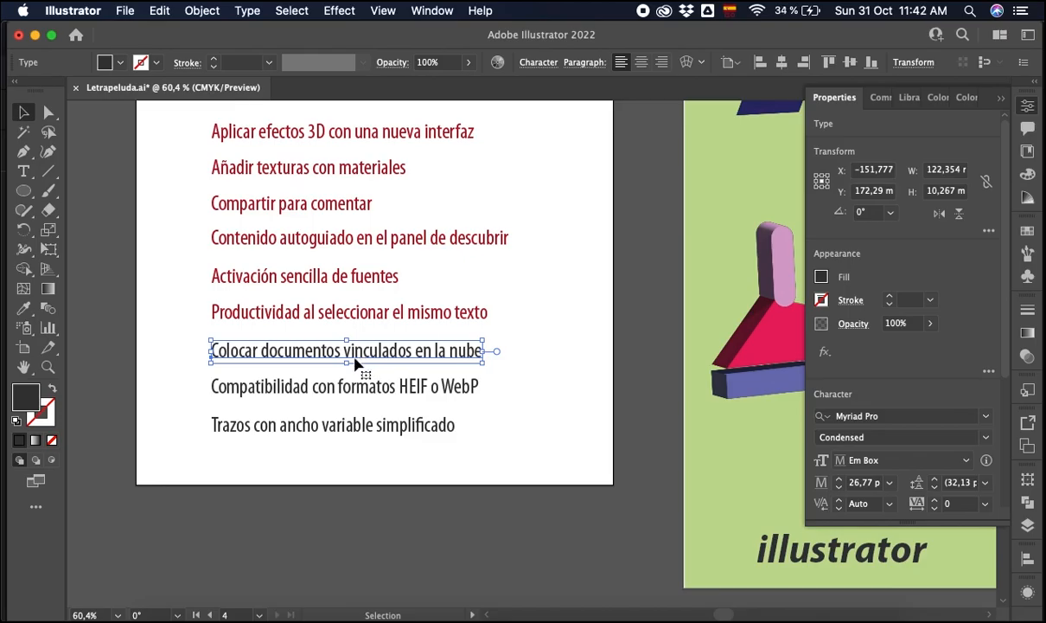
- Recolor the "Colocar documentos vinculados en la nube" line with the red sampled from the line above
{"action": "key", "text": "i"}
{"action": "left_click", "coordinate": [331, 312]}
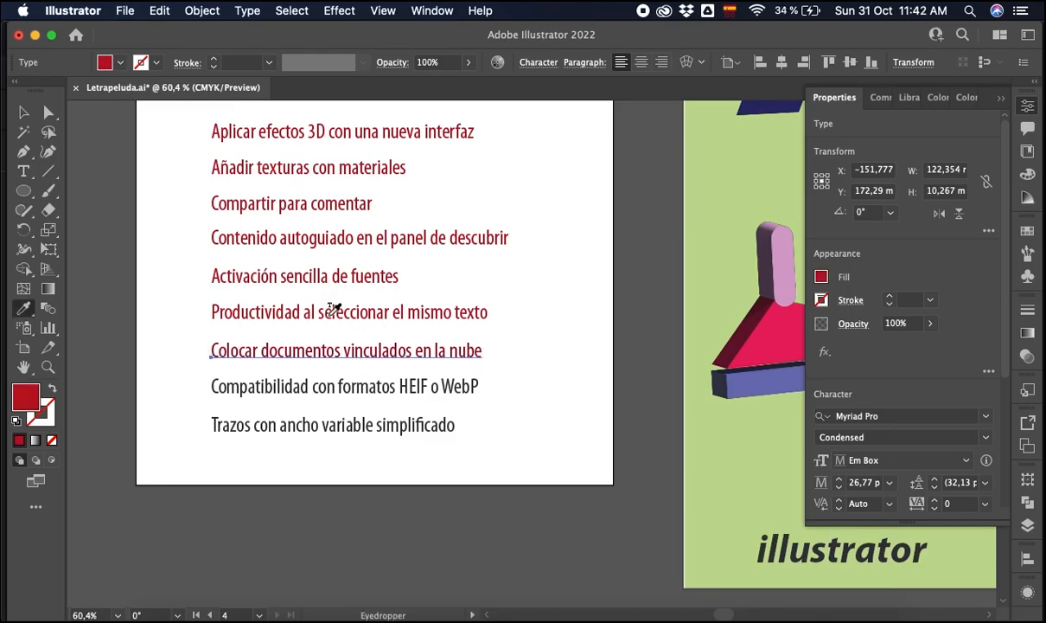
{"action": "key", "text": "v"}
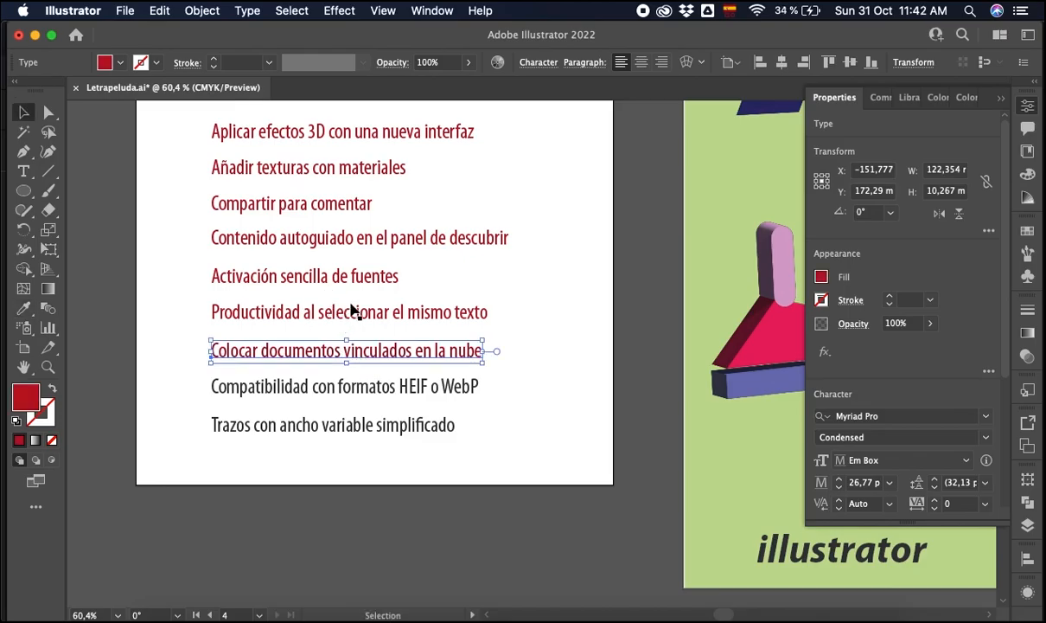
- Open the Place command used to insert linked cloud documents
{"action": "left_click", "coordinate": [125, 11]}
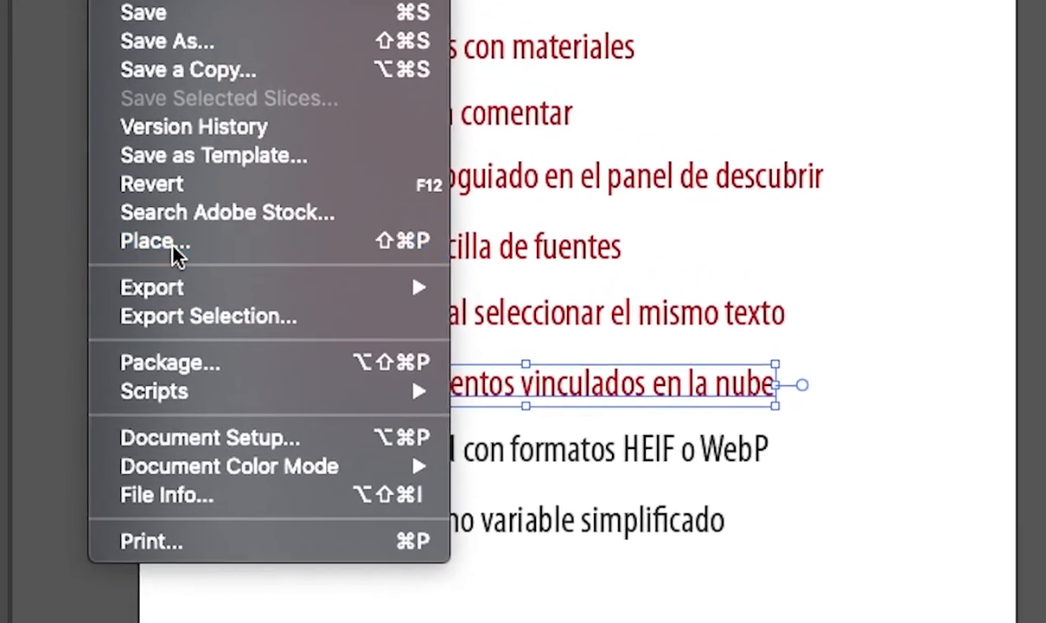
{"action": "left_click", "coordinate": [172, 243]}
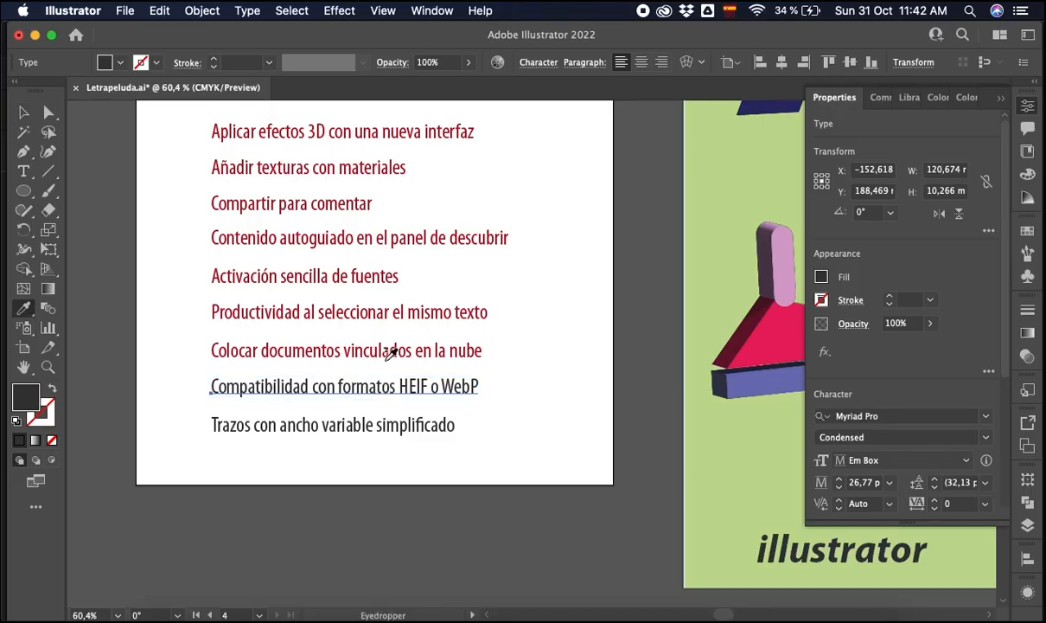
- Recolor the "Compatibilidad con formatos HEIF o WebP" line with the red sampled from the line above and deselect it
{"action": "key", "text": "Escape"}
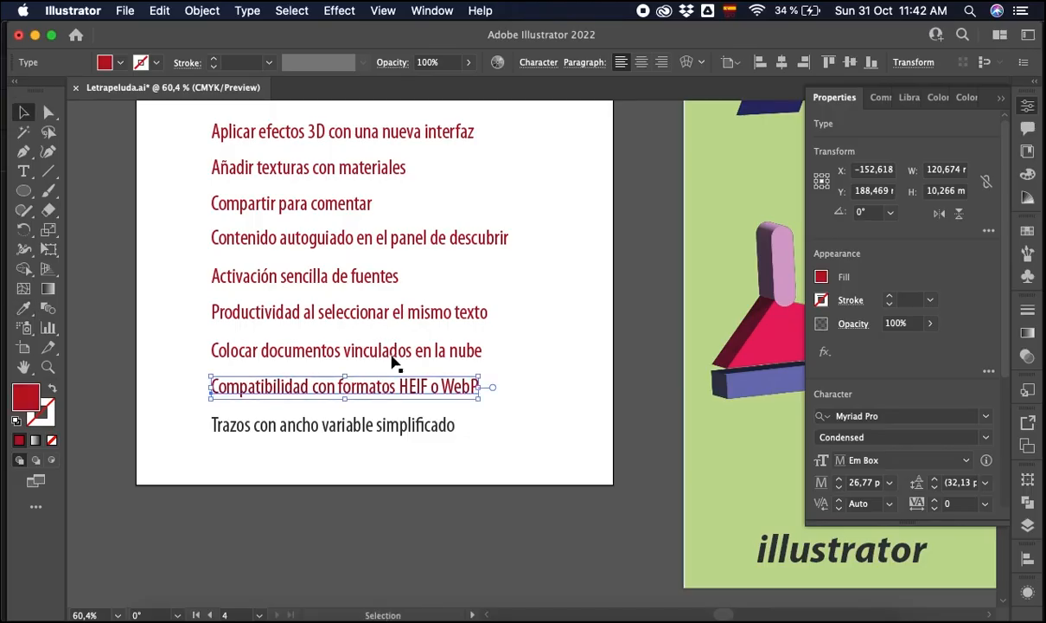
{"action": "left_click", "coordinate": [634, 273]}
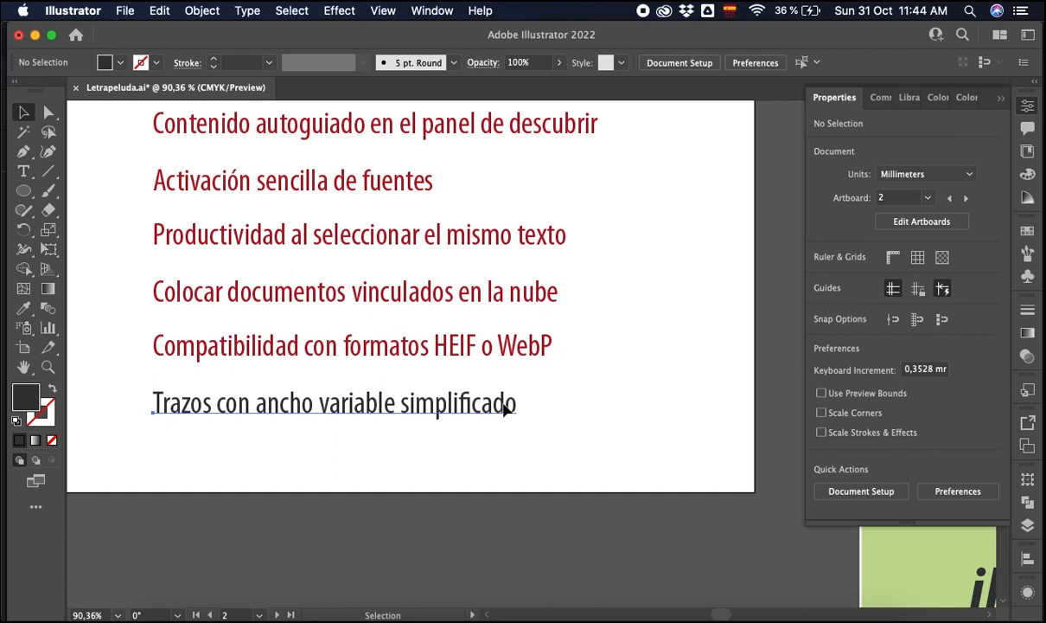
- Recolor the "Trazos con ancho variable simplificado" line with the red sampled from the line above and deselect it
{"action": "left_click", "coordinate": [506, 410]}
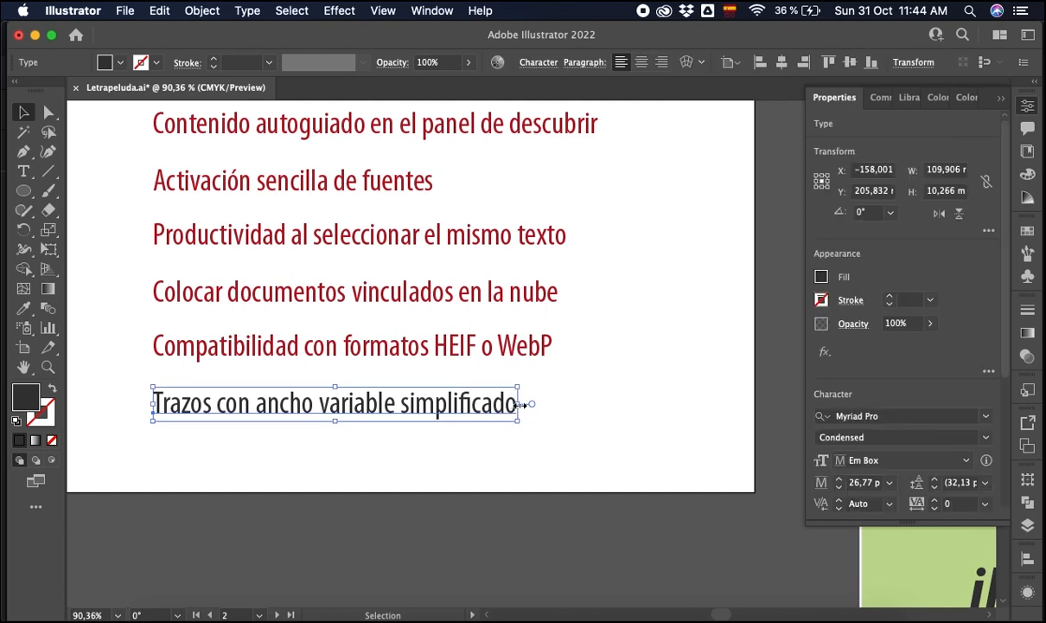
{"action": "key", "text": "i"}
{"action": "left_click", "coordinate": [517, 345]}
{"action": "key", "text": "v"}
{"action": "left_click", "coordinate": [579, 401]}
- Draw an open S-shaped path of three anchor points with the Pen tool below "illustrator" on the blue artboard
{"action": "scroll", "coordinate": [574, 399], "scroll_direction": "down", "scroll_amount": 5}
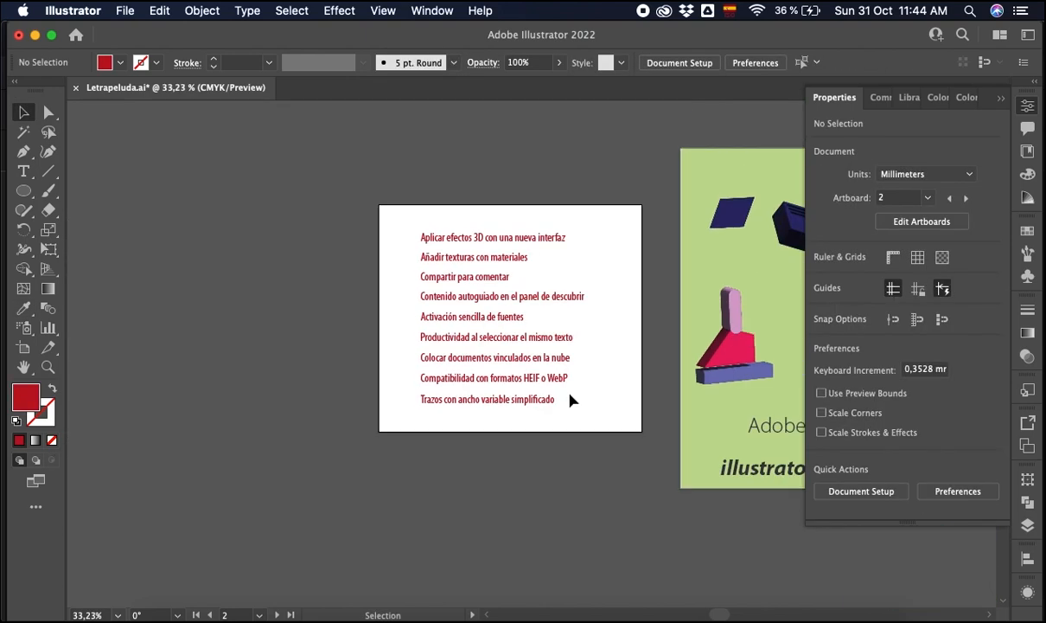
{"action": "scroll", "coordinate": [567, 398], "scroll_direction": "right", "scroll_amount": 8}
{"action": "scroll", "coordinate": [471, 328], "scroll_direction": "up", "scroll_amount": 5}
{"action": "scroll", "coordinate": [481, 338], "scroll_direction": "down", "scroll_amount": 2}
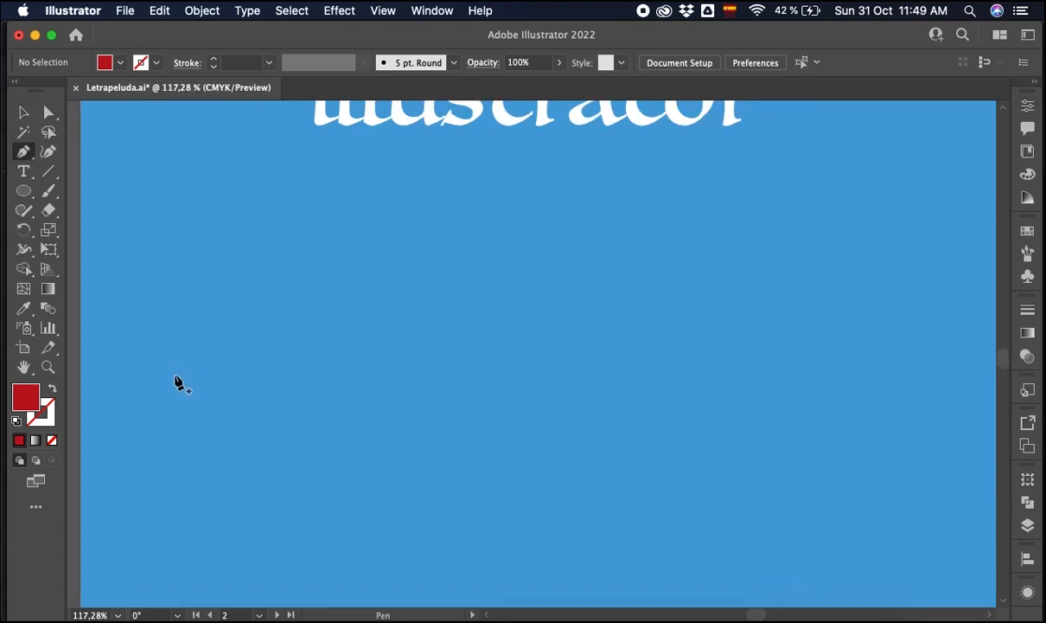
{"action": "left_click", "coordinate": [176, 373]}
{"action": "left_click", "coordinate": [506, 345]}
{"action": "left_click_drag", "start_coordinate": [506, 344], "coordinate": [696, 466]}
{"action": "left_click", "coordinate": [797, 322]}
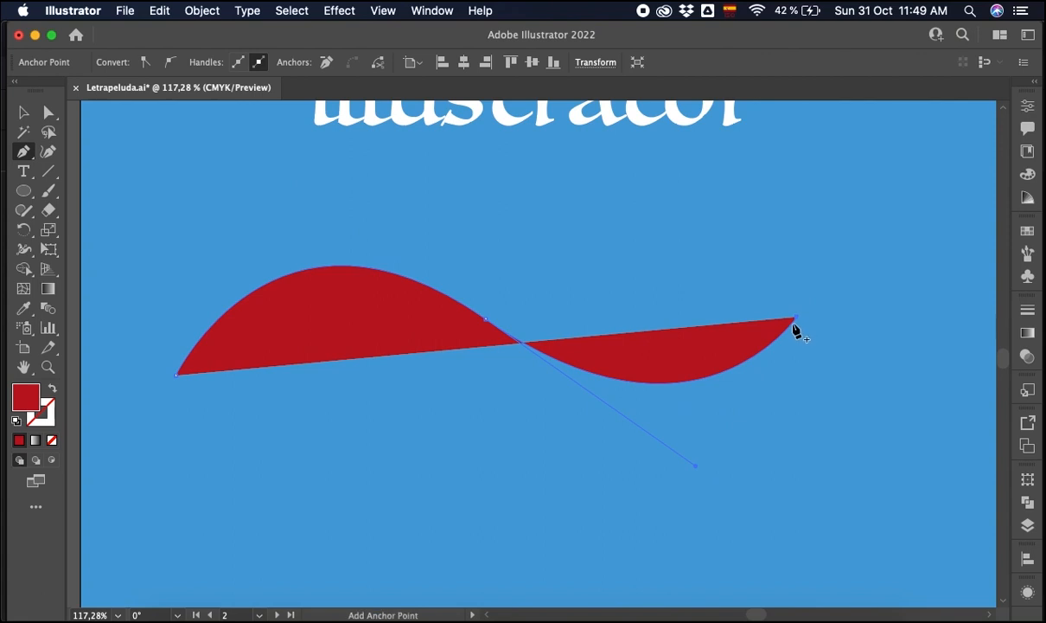
- Swap the S-shaped path's fill and stroke so it has a red stroke and no fill
{"action": "key", "text": "v"}
{"action": "key", "text": "shift+x"}
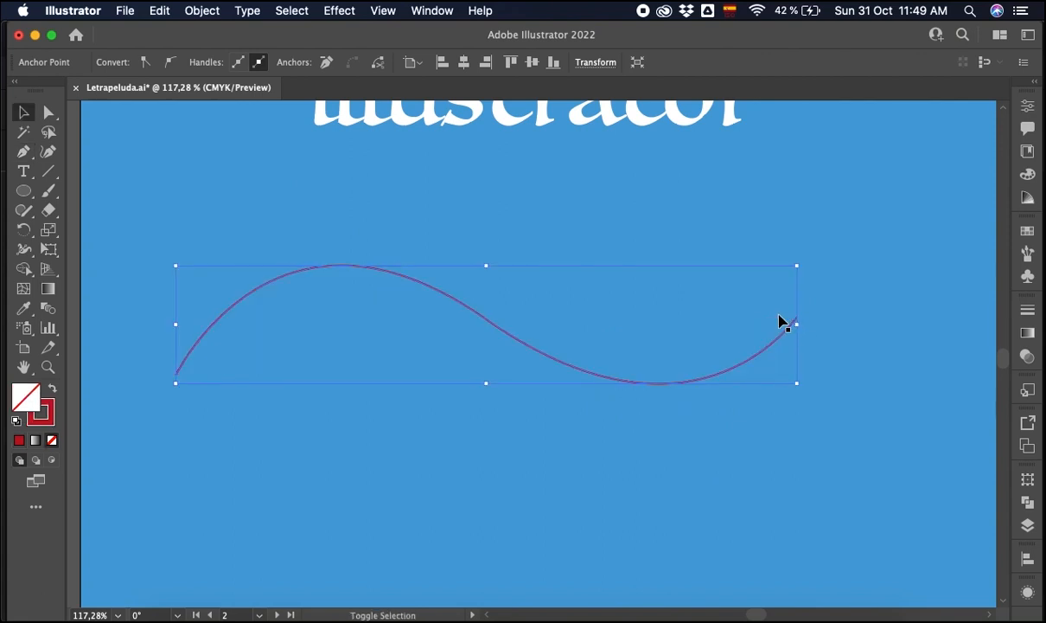
{"action": "double_click", "coordinate": [57, 390]}
{"action": "left_click", "coordinate": [58, 390]}
{"action": "left_click", "coordinate": [58, 390]}
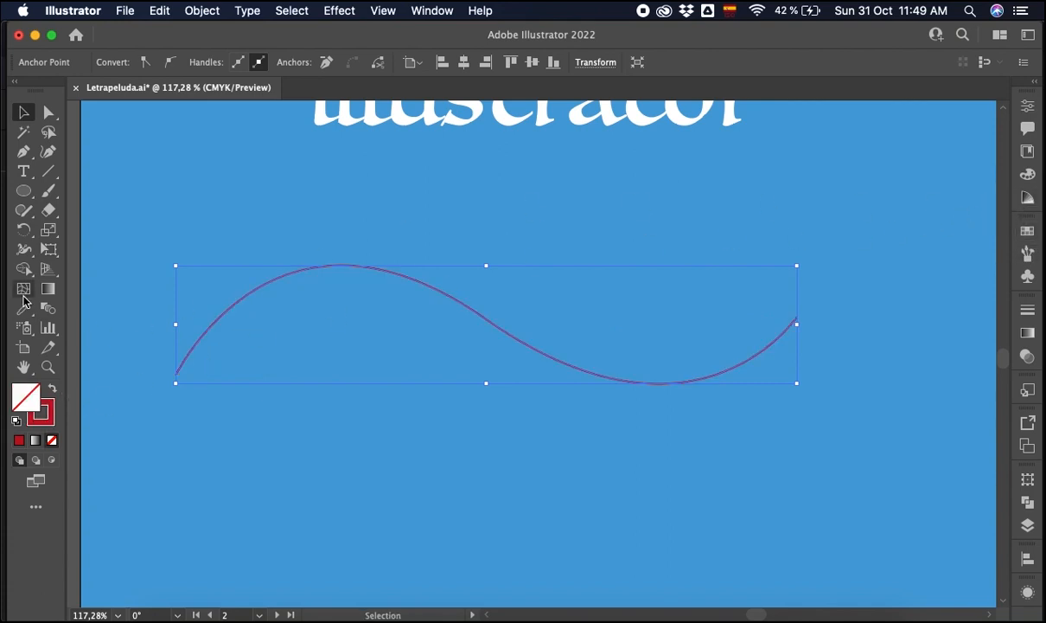
- Vary the S-curve's stroke with the Width tool, thickening its start, first crest and second bend, and narrowing it before the middle anchor and near the tail
{"action": "left_click", "coordinate": [23, 253]}
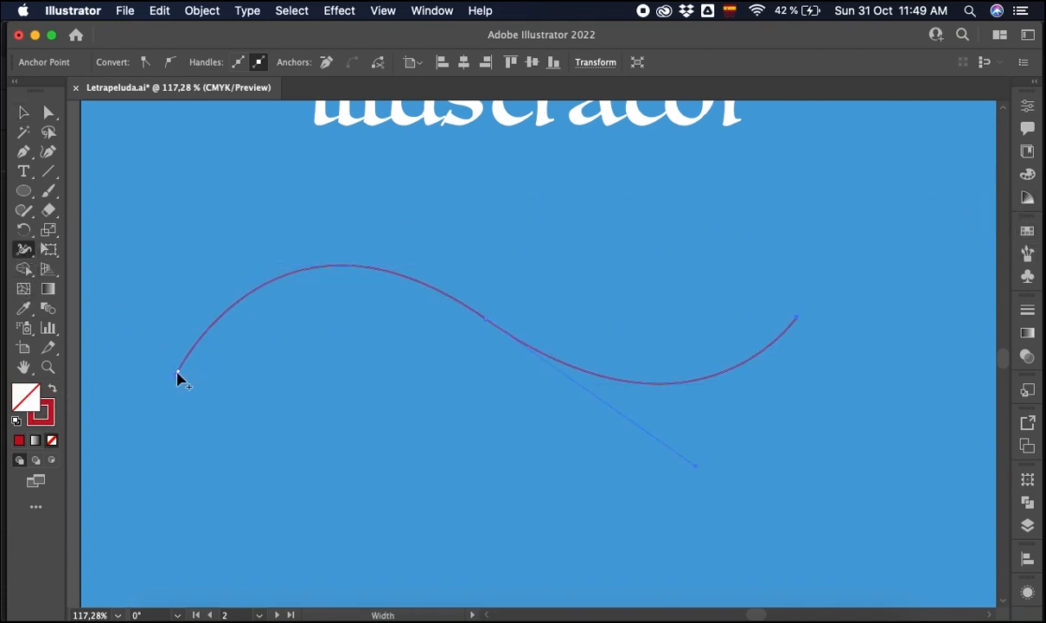
{"action": "left_click_drag", "start_coordinate": [180, 372], "coordinate": [198, 385]}
{"action": "left_click_drag", "start_coordinate": [485, 328], "coordinate": [468, 346]}
{"action": "left_click_drag", "start_coordinate": [571, 399], "coordinate": [571, 420]}
{"action": "left_click_drag", "start_coordinate": [350, 298], "coordinate": [353, 311]}
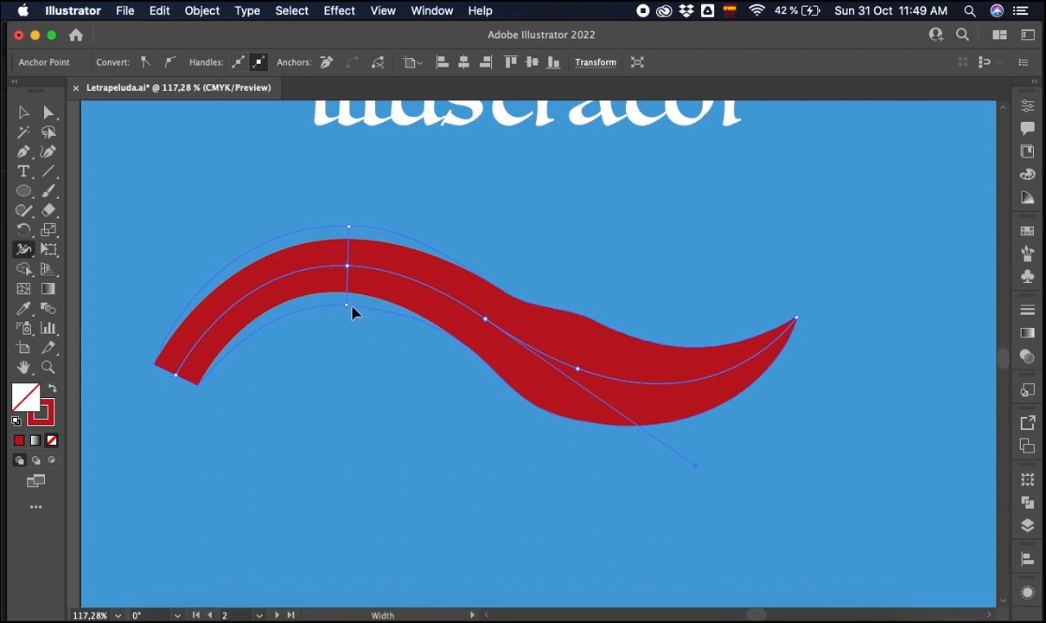
{"action": "left_click_drag", "start_coordinate": [419, 322], "coordinate": [423, 299]}
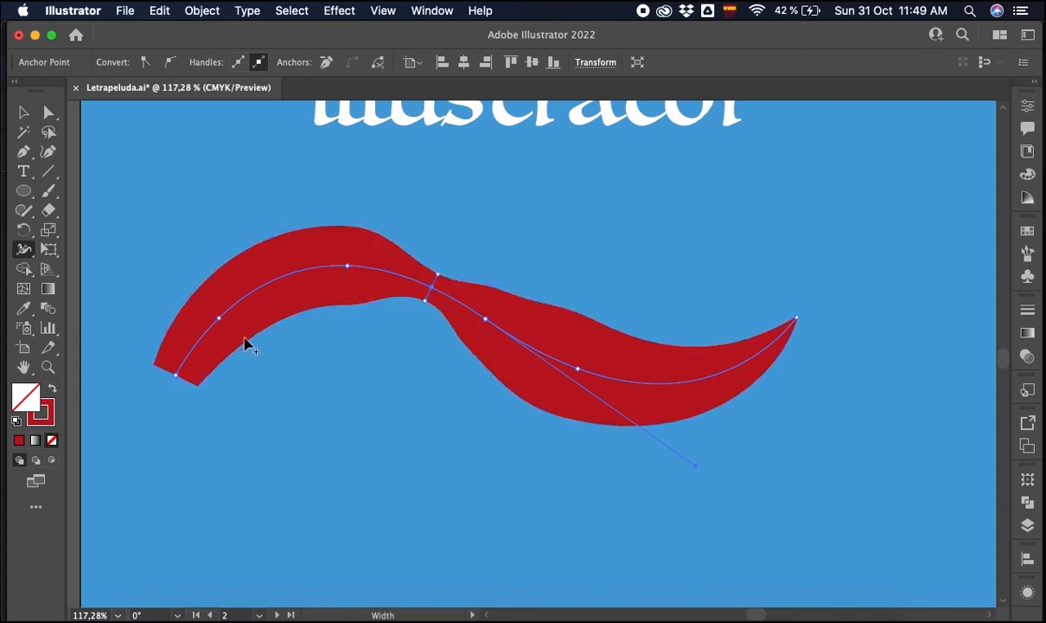
{"action": "left_click_drag", "start_coordinate": [254, 337], "coordinate": [266, 348]}
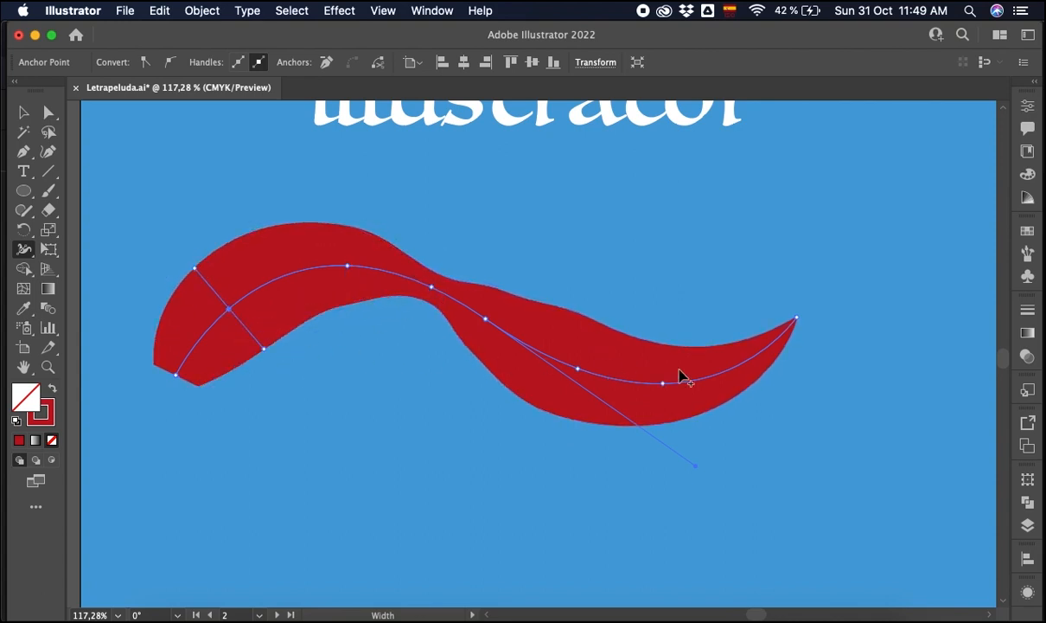
{"action": "left_click_drag", "start_coordinate": [711, 414], "coordinate": [703, 396]}
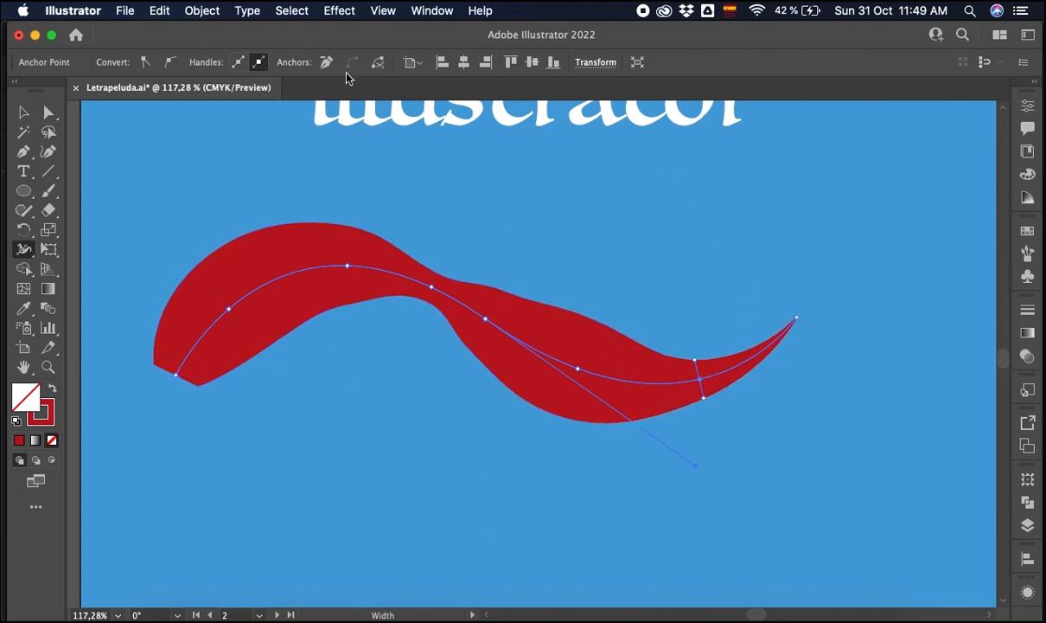
- Expand the appearance of the variable-width stroke into a red filled path and deselect it
{"action": "left_click", "coordinate": [204, 11]}
{"action": "left_click", "coordinate": [244, 207]}
{"action": "left_click", "coordinate": [20, 119]}
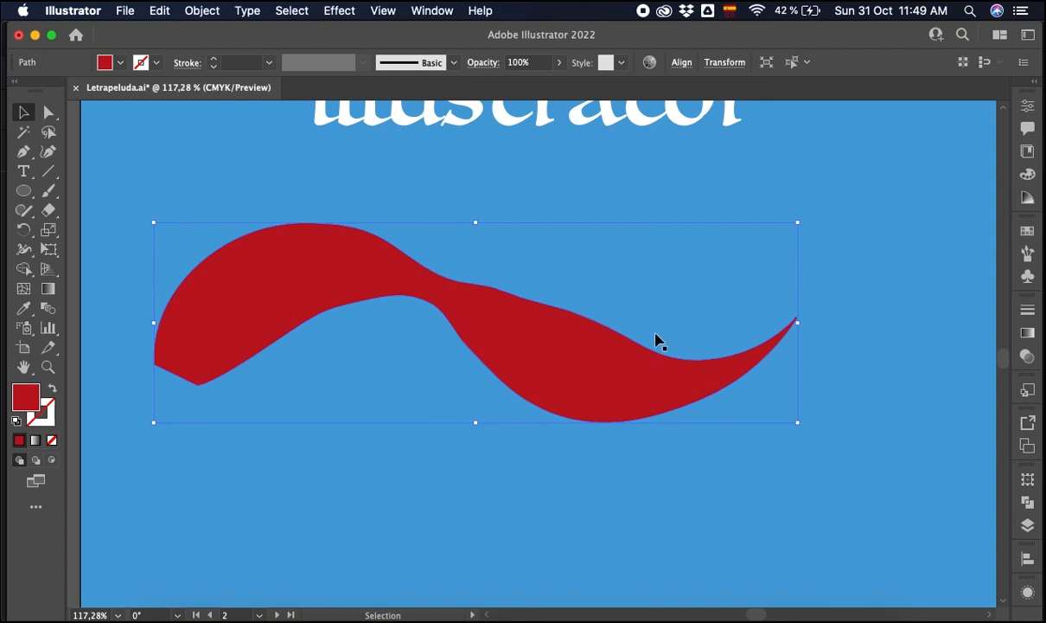
{"action": "left_click", "coordinate": [619, 281]}
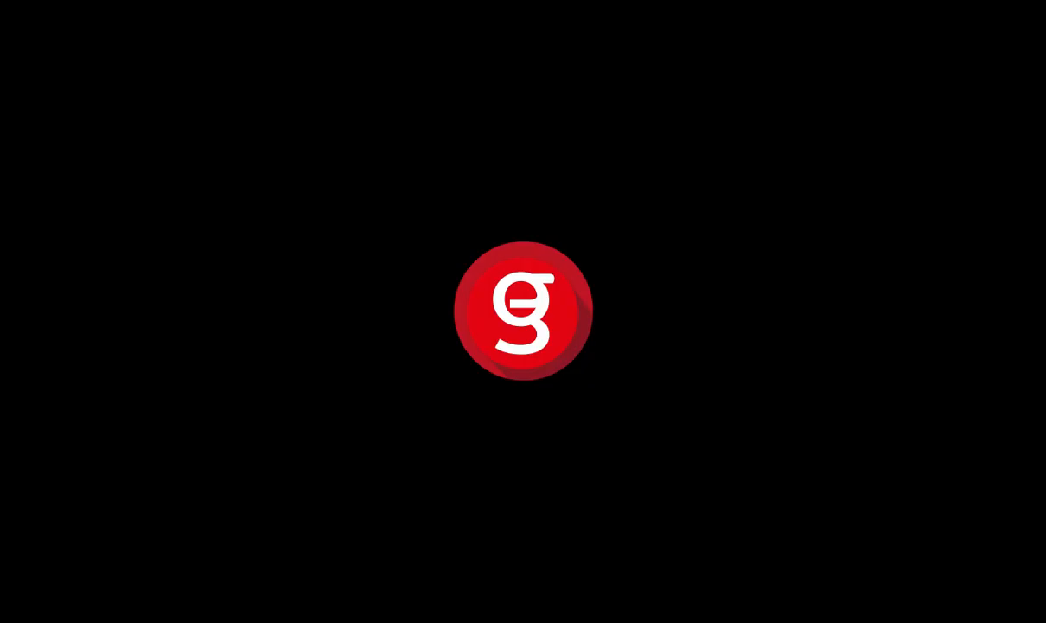